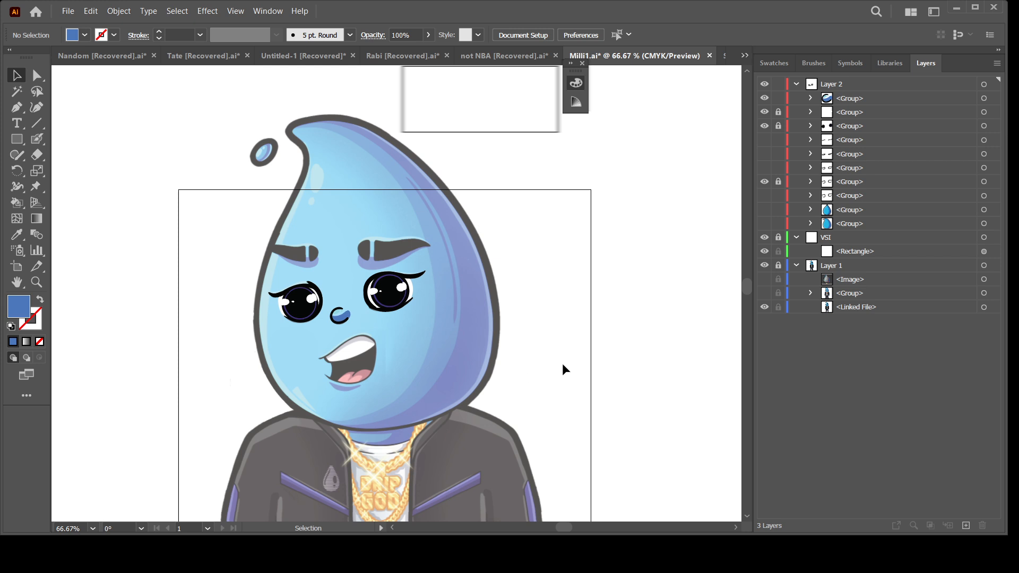
- Hide the VSI layer whose pale overlay covers the character artwork
{"action": "scroll", "coordinate": [573, 380], "scroll_direction": "down", "scroll_amount": 2}
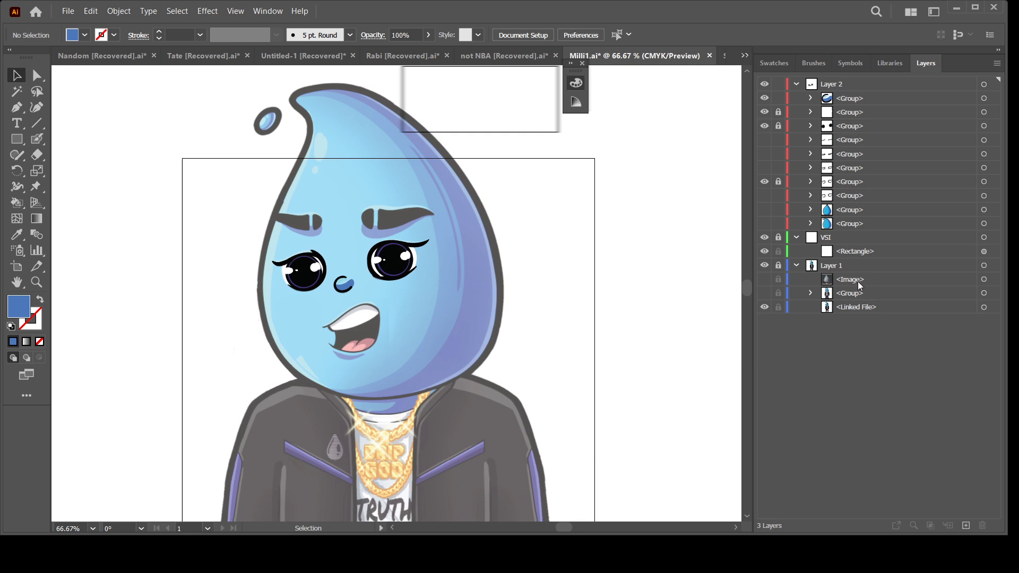
{"action": "scroll", "coordinate": [597, 377], "scroll_direction": "right", "scroll_amount": 1}
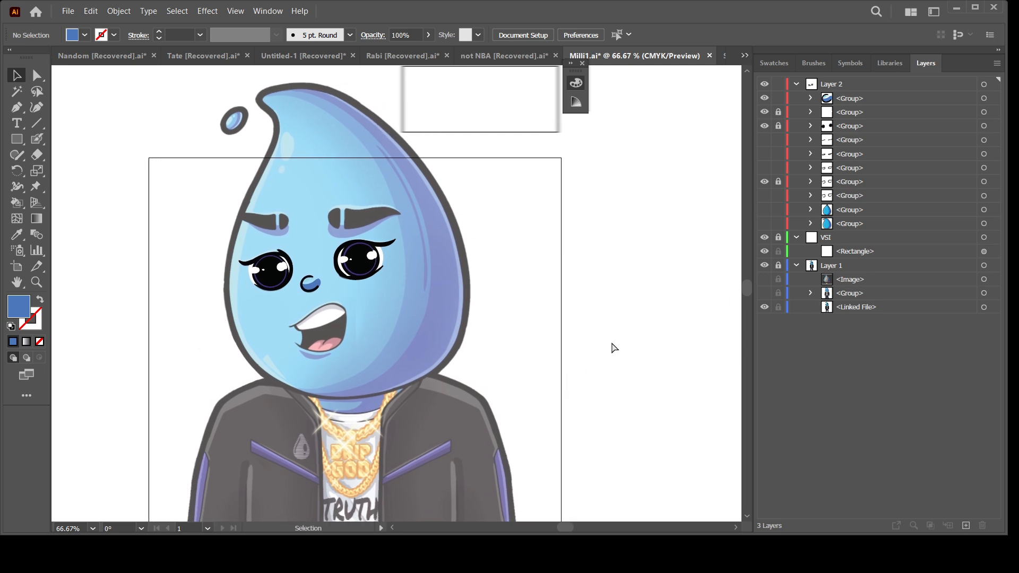
{"action": "key", "text": "ctrl+minus"}
{"action": "key", "text": "ctrl+minus"}
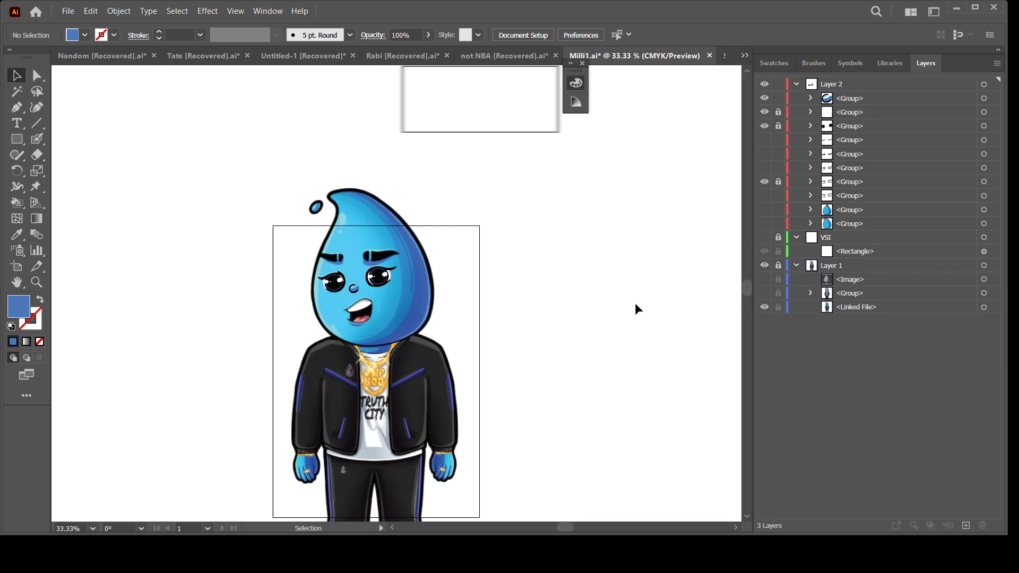
- Collapse Layer 2 and hide it so only the linked character artwork of Layer 1 is shown
{"action": "key", "text": "ctrl+equal"}
{"action": "key", "text": "ctrl+equal"}
{"action": "key", "text": "ctrl+equal"}
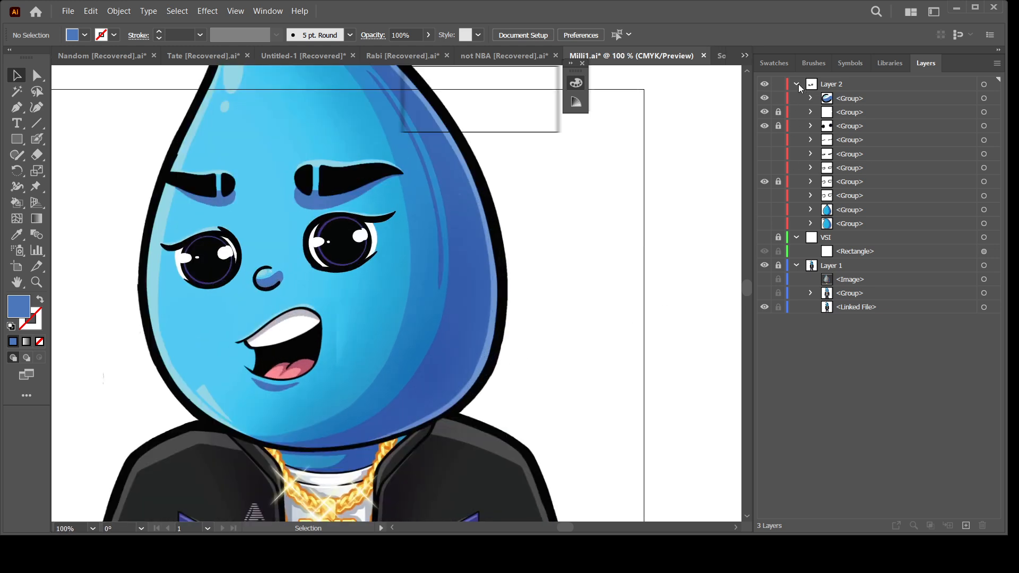
{"action": "left_click", "coordinate": [797, 85]}
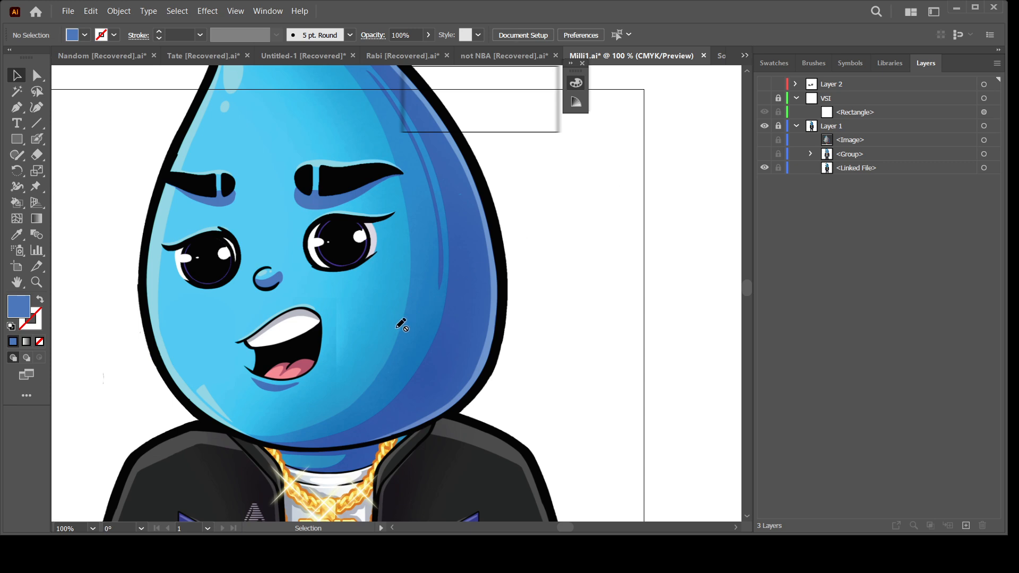
- Examine the water-drop character from head to shoes and the chest area of its jacket
{"action": "key", "text": "ctrl+minus"}
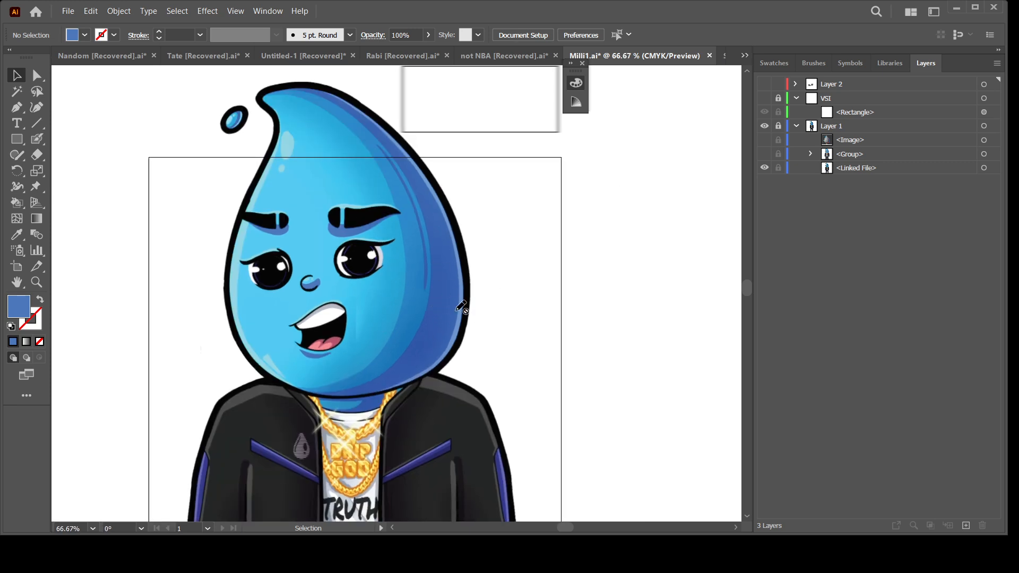
{"action": "scroll", "coordinate": [525, 382], "scroll_direction": "down", "scroll_amount": 8}
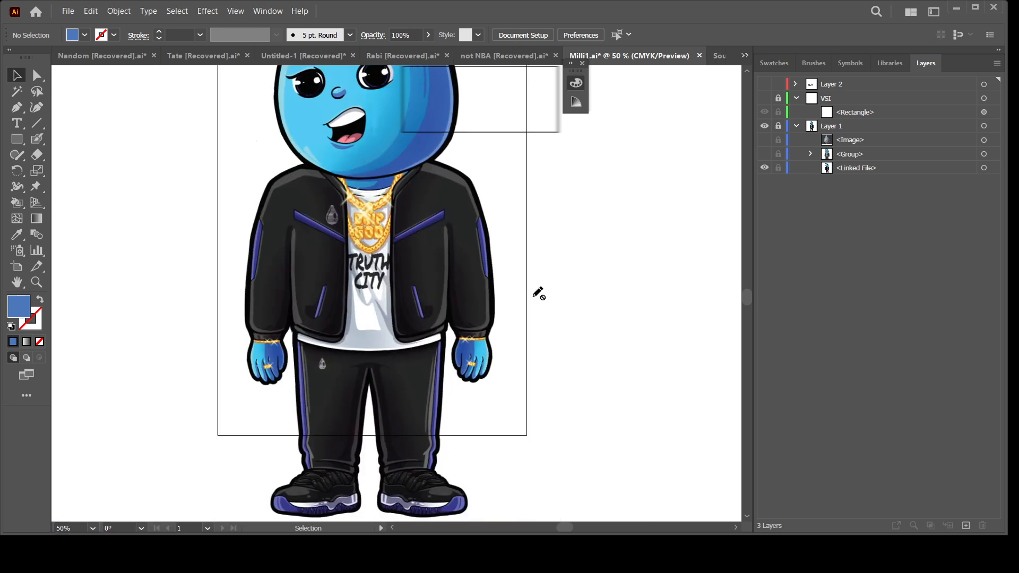
{"action": "key", "text": "ctrl+plus"}
{"action": "key", "text": "ctrl+plus"}
{"action": "scroll", "coordinate": [455, 318], "scroll_direction": "up", "scroll_amount": 8}
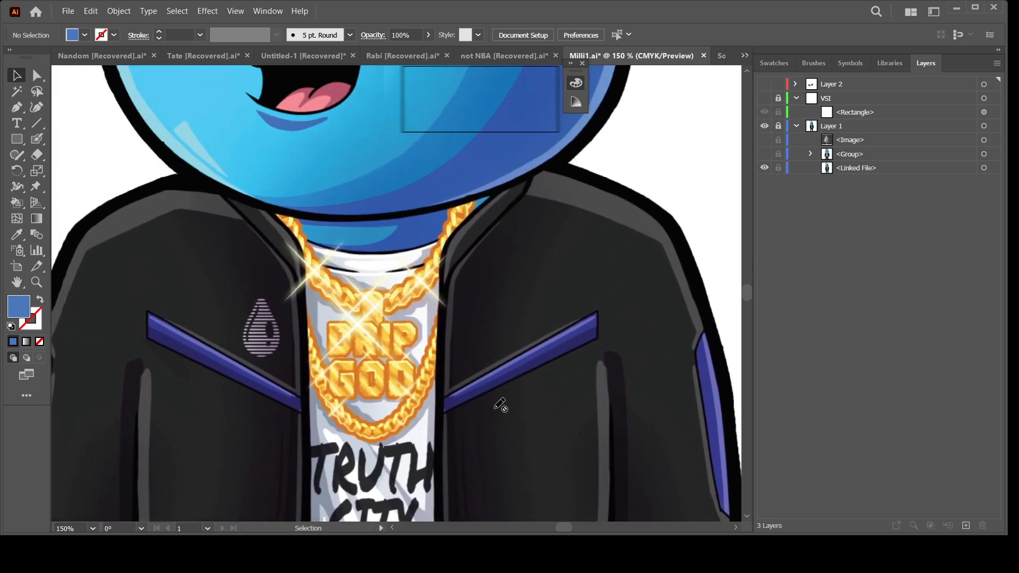
{"action": "key", "text": "ctrl+plus"}
{"action": "key", "text": "ctrl+minus"}
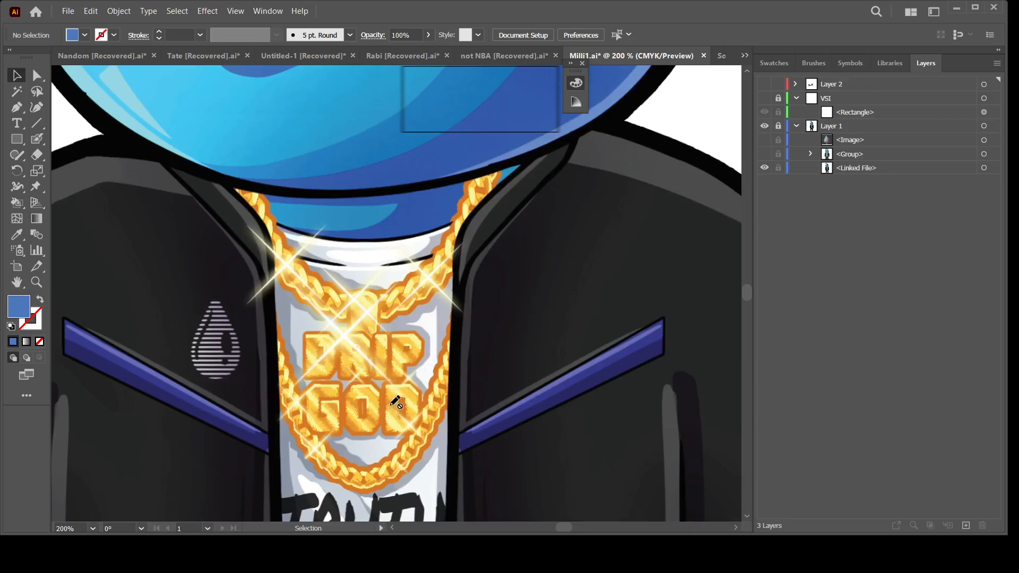
- Inspect the gold DRIP GOD necklace and its sparkles at high magnification against the surrounding shirt and jacket
{"action": "key", "text": "ctrl+plus"}
{"action": "key", "text": "ctrl+plus"}
{"action": "key", "text": "ctrl+plus"}
{"action": "key", "text": "ctrl+minus"}
{"action": "key", "text": "ctrl+minus"}
{"action": "key", "text": "ctrl+minus"}
{"action": "key", "text": "ctrl+minus"}
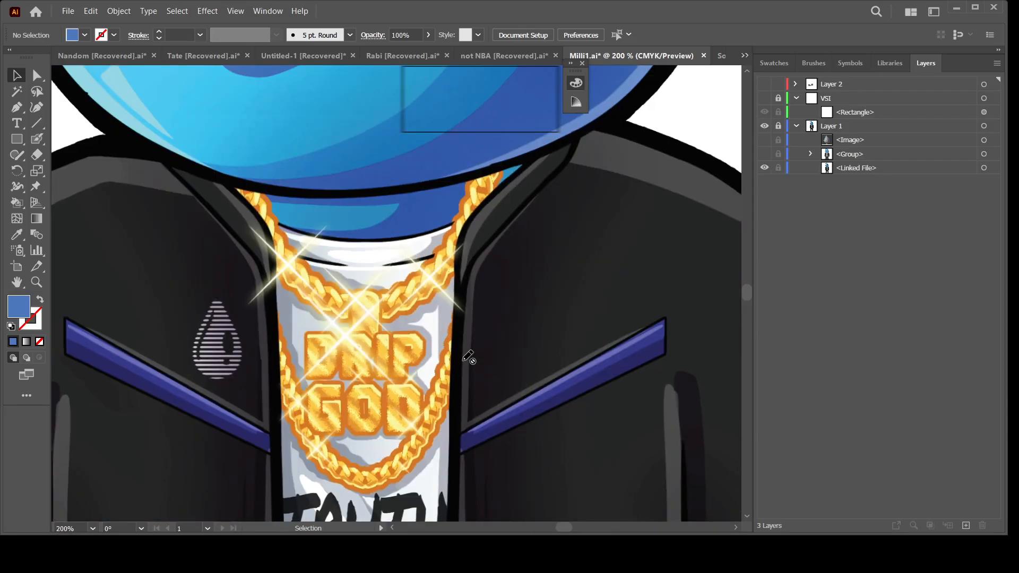
{"action": "key", "text": "ctrl+minus"}
{"action": "key", "text": "ctrl+minus"}
{"action": "key", "text": "ctrl+plus"}
{"action": "key", "text": "ctrl+plus"}
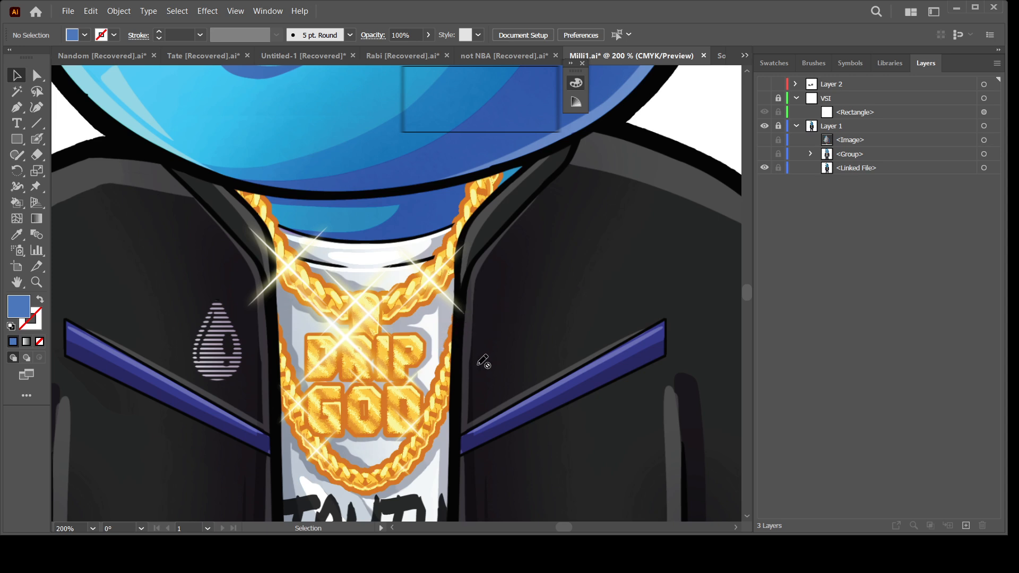
{"action": "key", "text": "ctrl+minus"}
{"action": "key", "text": "ctrl+minus"}
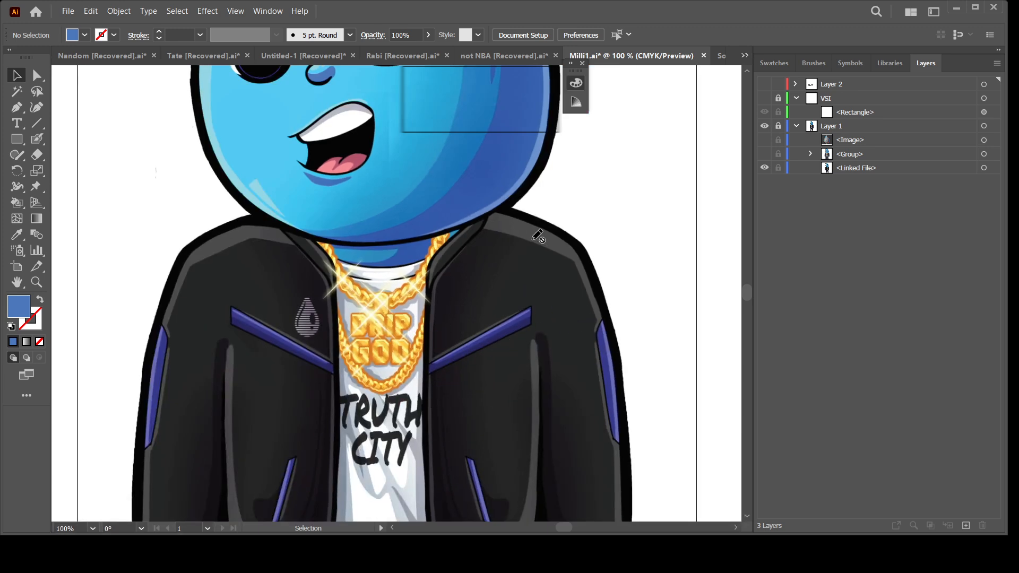
- Examine the character's face, jacket and hands for the shading and outline style
{"action": "left_click_drag", "start_coordinate": [574, 178], "coordinate": [565, 401]}
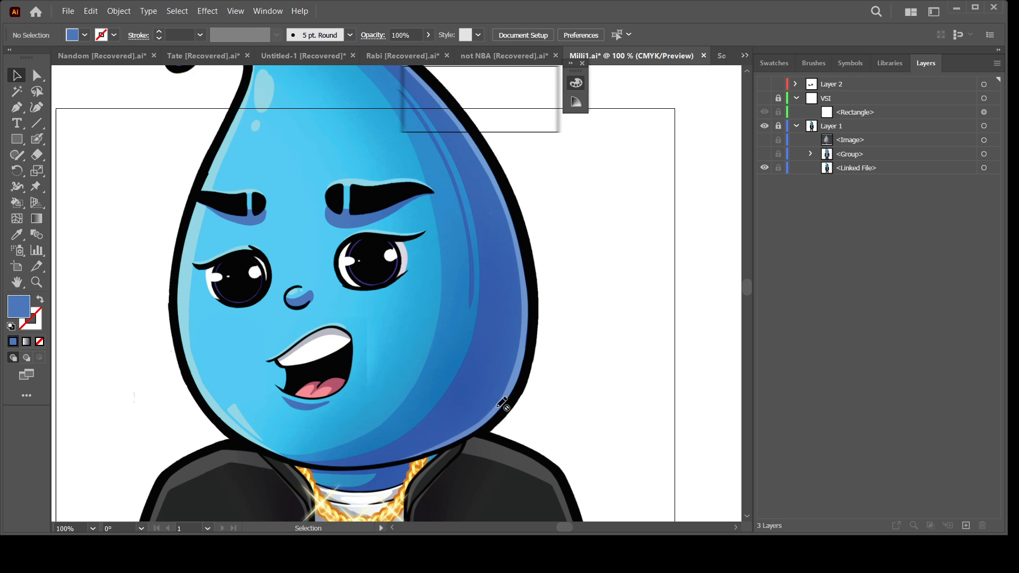
{"action": "key", "text": "ctrl+minus"}
{"action": "scroll", "coordinate": [532, 371], "scroll_direction": "down", "scroll_amount": 5}
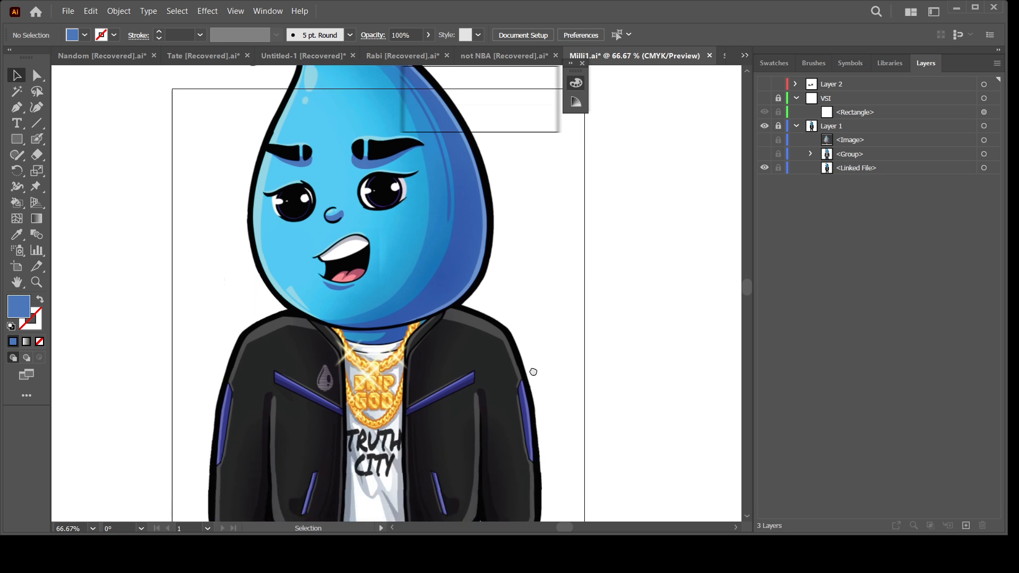
{"action": "key", "text": "ctrl+minus"}
{"action": "scroll", "coordinate": [525, 425], "scroll_direction": "down", "scroll_amount": 3}
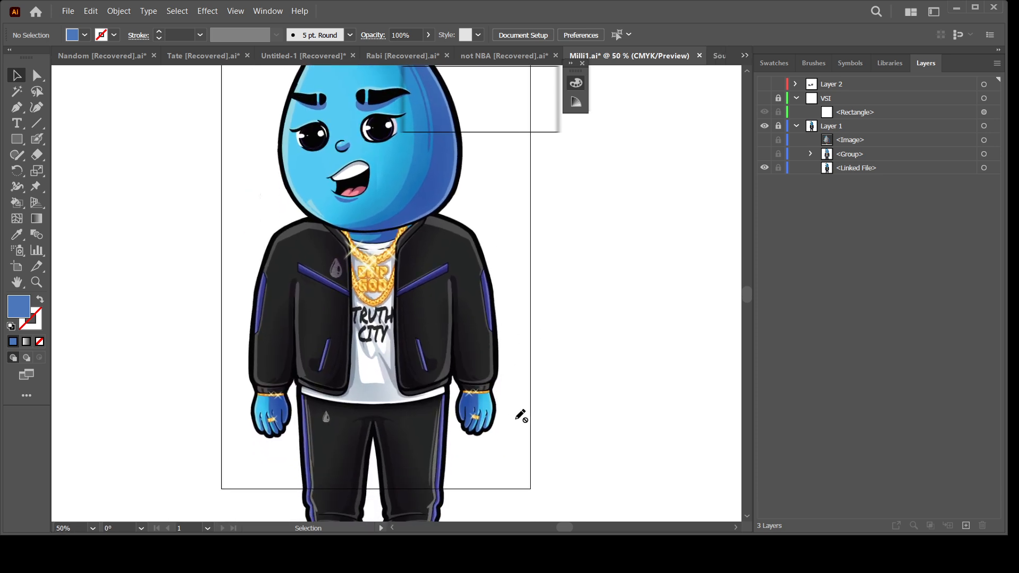
{"action": "key", "text": "ctrl+plus"}
{"action": "left_click_drag", "start_coordinate": [553, 429], "coordinate": [546, 384]}
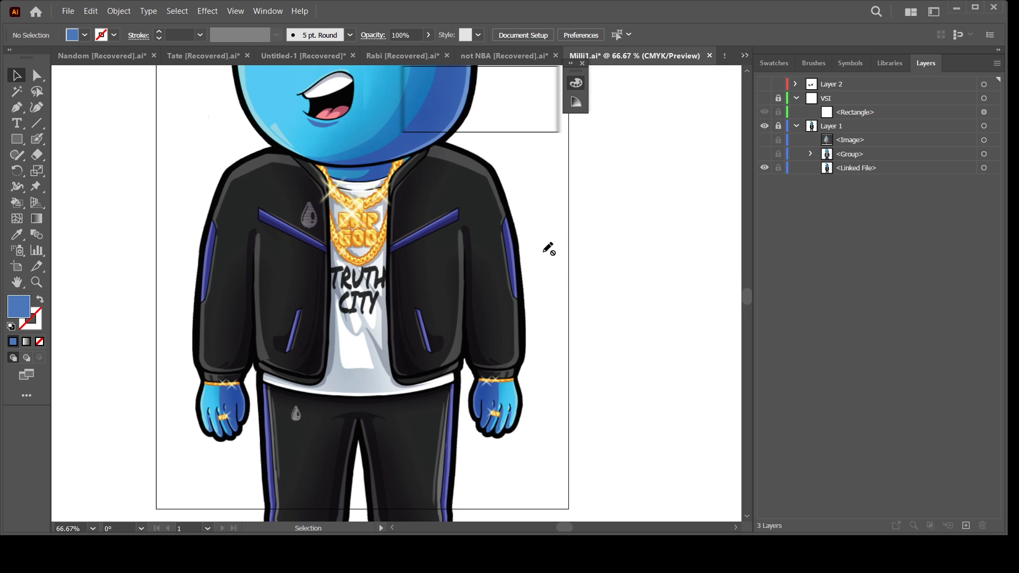
{"action": "scroll", "coordinate": [603, 232], "scroll_direction": "up", "scroll_amount": 5}
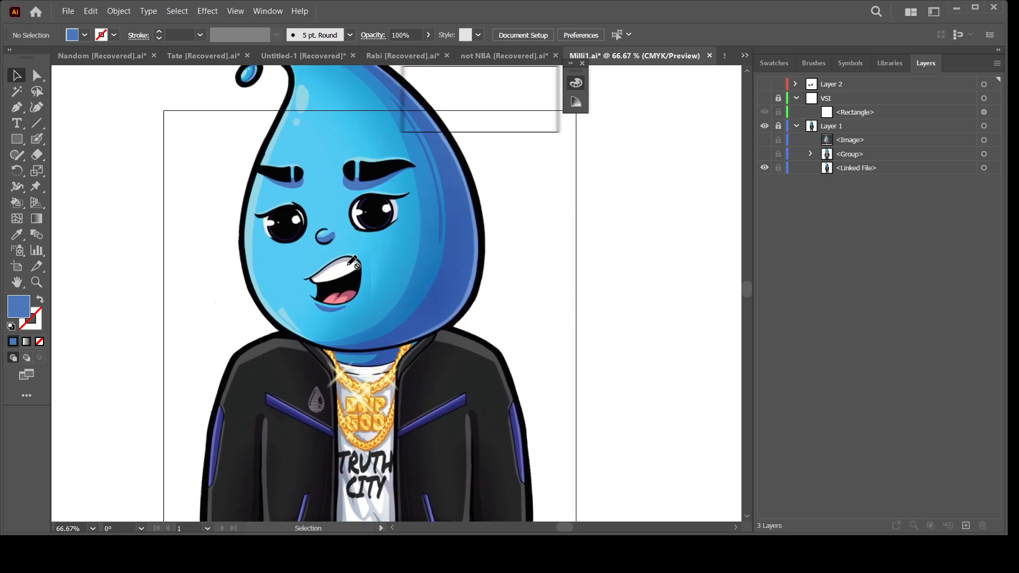
{"action": "scroll", "coordinate": [325, 276], "scroll_direction": "up", "scroll_amount": 2}
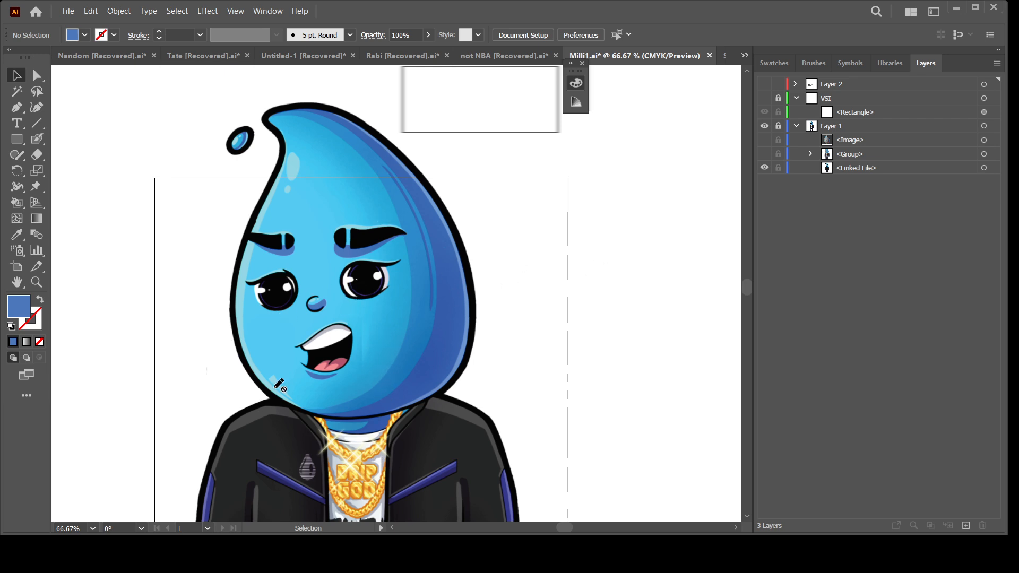
- Review the complete figure's proportions and look over the drop-shaped head again
{"action": "key", "text": "ctrl+minus"}
{"action": "key", "text": "ctrl+minus"}
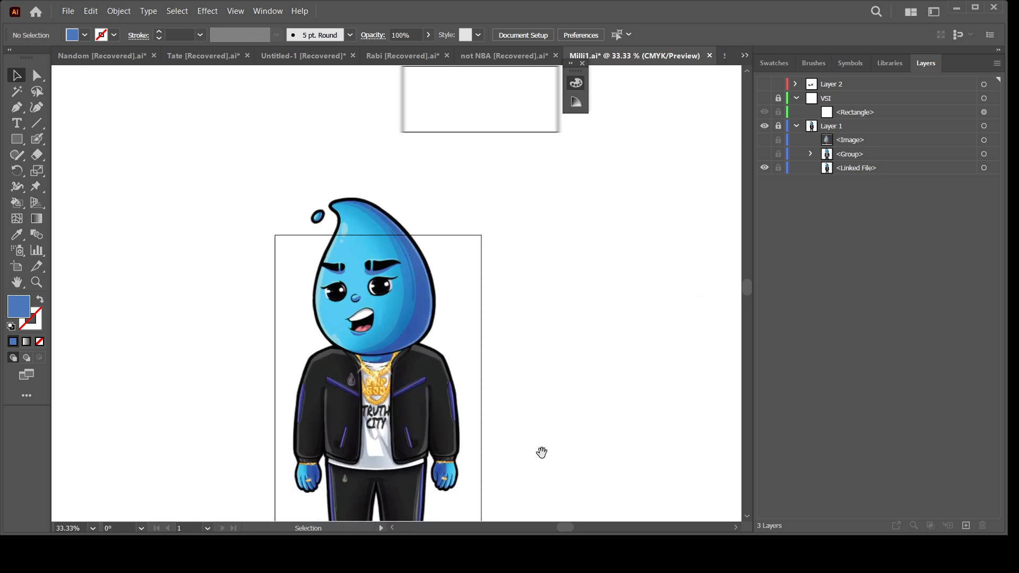
{"action": "scroll", "coordinate": [547, 342], "scroll_direction": "down", "scroll_amount": 5}
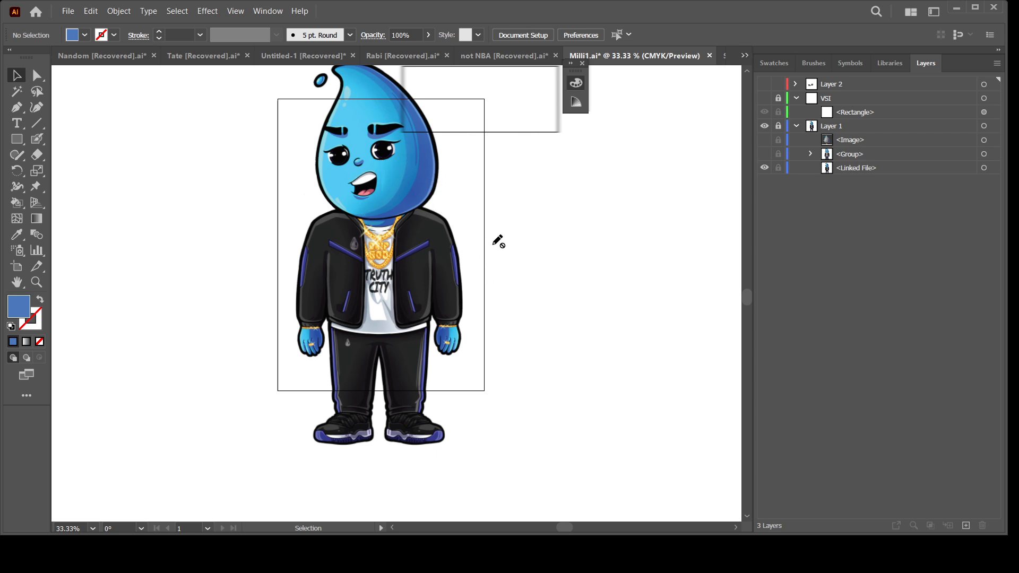
{"action": "left_click_drag", "start_coordinate": [521, 283], "coordinate": [513, 349]}
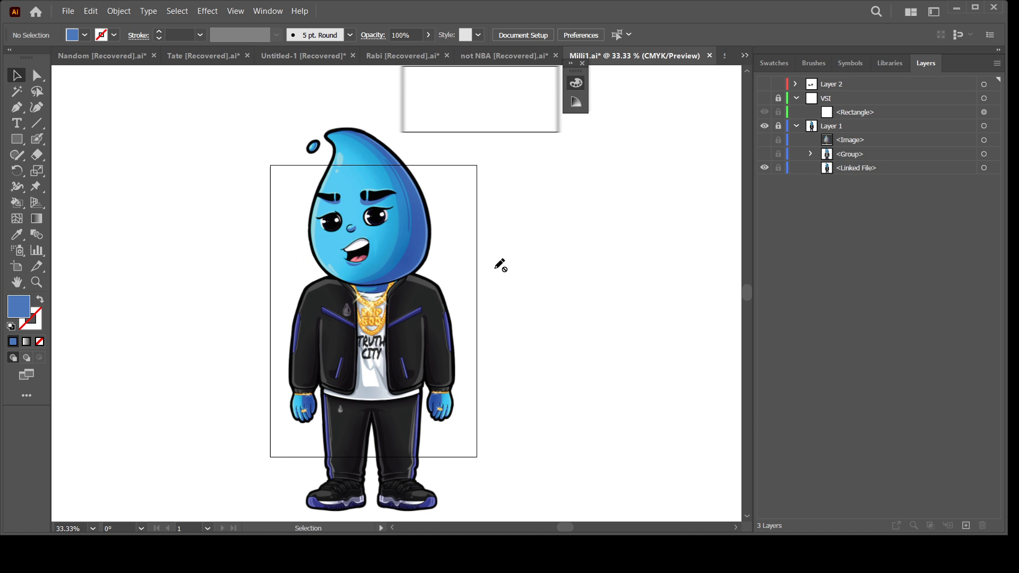
{"action": "left_click_drag", "start_coordinate": [447, 265], "coordinate": [455, 303]}
{"action": "key", "text": "ctrl+equal"}
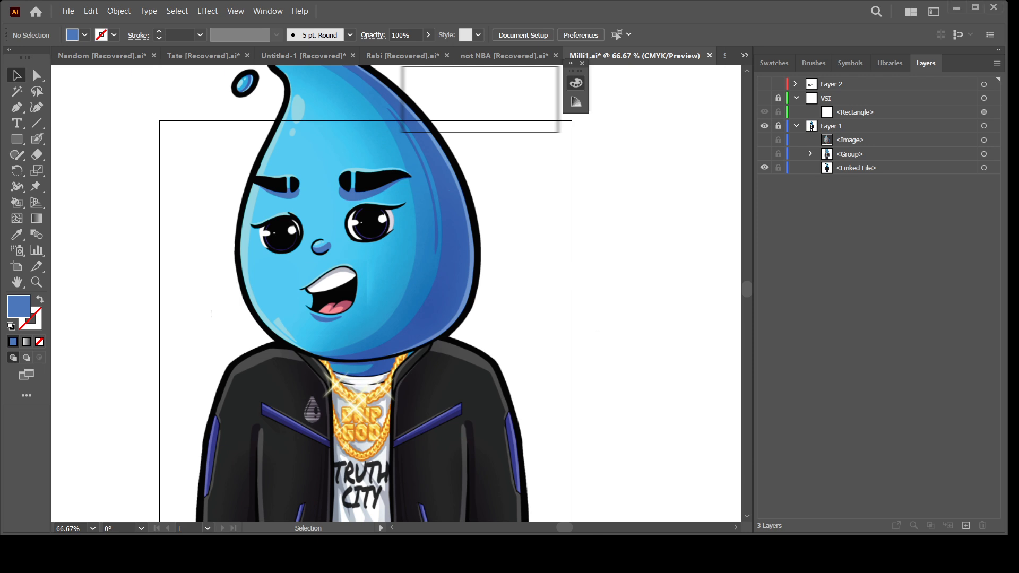
{"action": "key", "text": "ctrl+minus"}
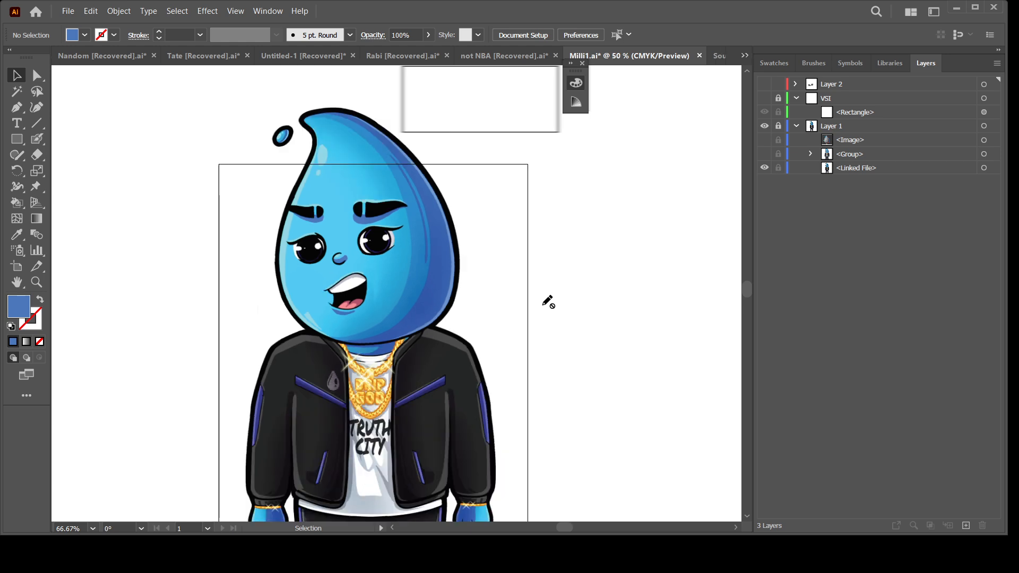
{"action": "scroll", "coordinate": [516, 345], "scroll_direction": "down", "scroll_amount": 1}
{"action": "left_click_drag", "start_coordinate": [524, 280], "coordinate": [541, 349]}
{"action": "key", "text": "ctrl+plus"}
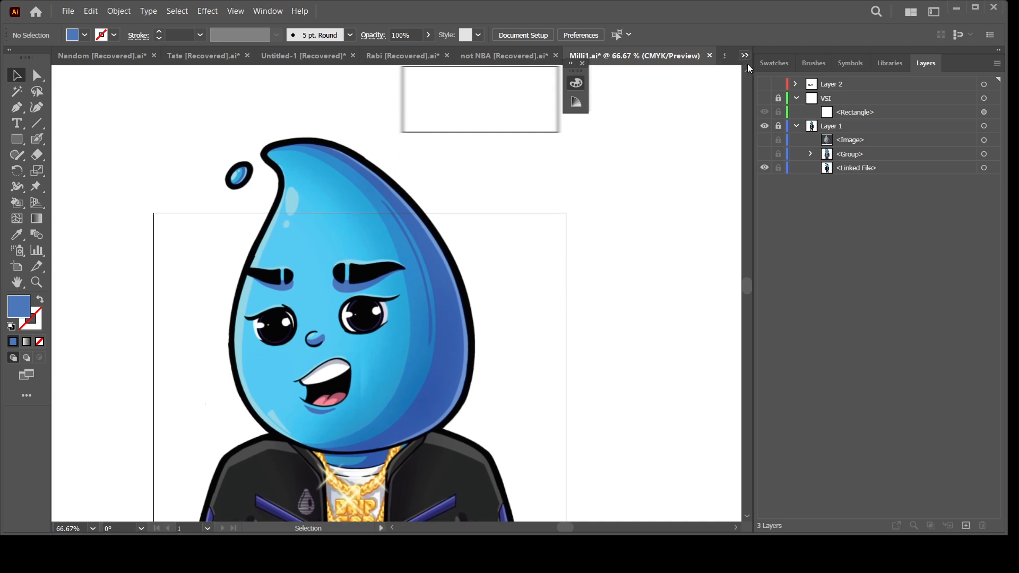
- Switch to the Source File Drip PSD.psd document and collapse its Head layer group
{"action": "key", "text": "ctrl+Tab"}
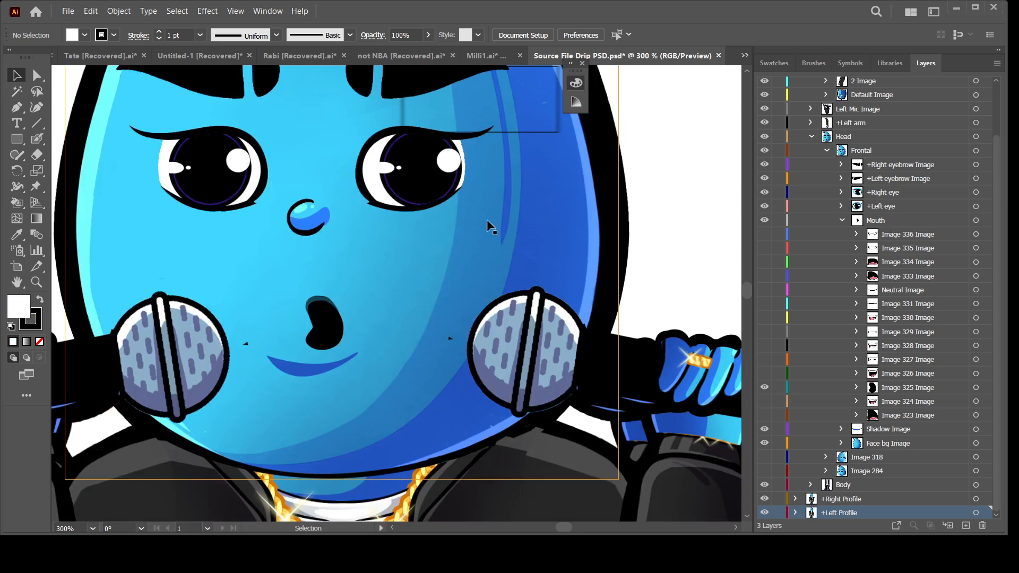
{"action": "key", "text": "ctrl+minus"}
{"action": "key", "text": "ctrl+minus"}
{"action": "key", "text": "ctrl+minus"}
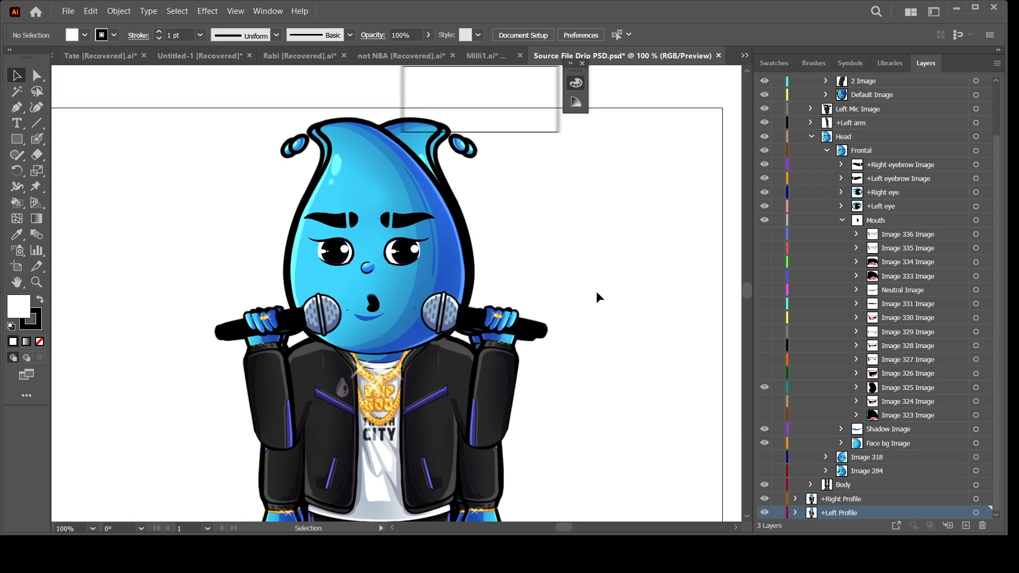
{"action": "scroll", "coordinate": [597, 291], "scroll_direction": "down", "scroll_amount": 3}
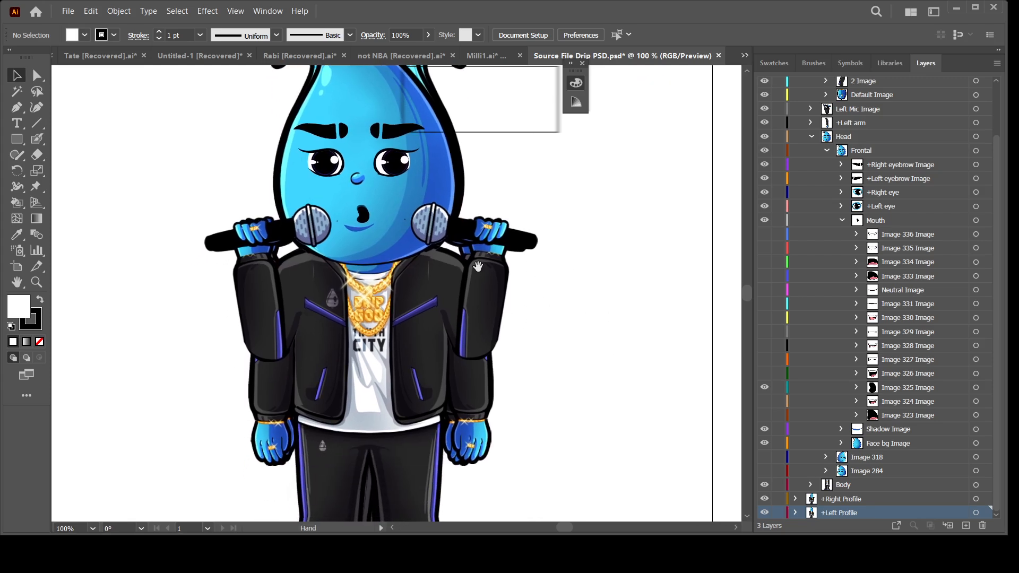
{"action": "left_click_drag", "start_coordinate": [507, 295], "coordinate": [491, 256]}
{"action": "left_click_drag", "start_coordinate": [586, 313], "coordinate": [590, 354]}
{"action": "left_click", "coordinate": [811, 136]}
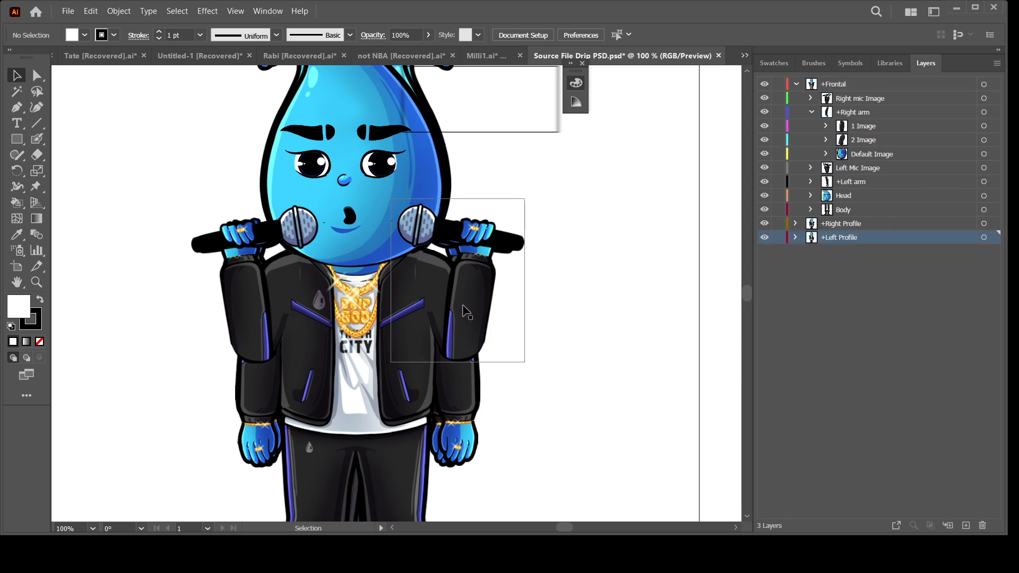
{"action": "left_click_drag", "start_coordinate": [548, 275], "coordinate": [560, 370]}
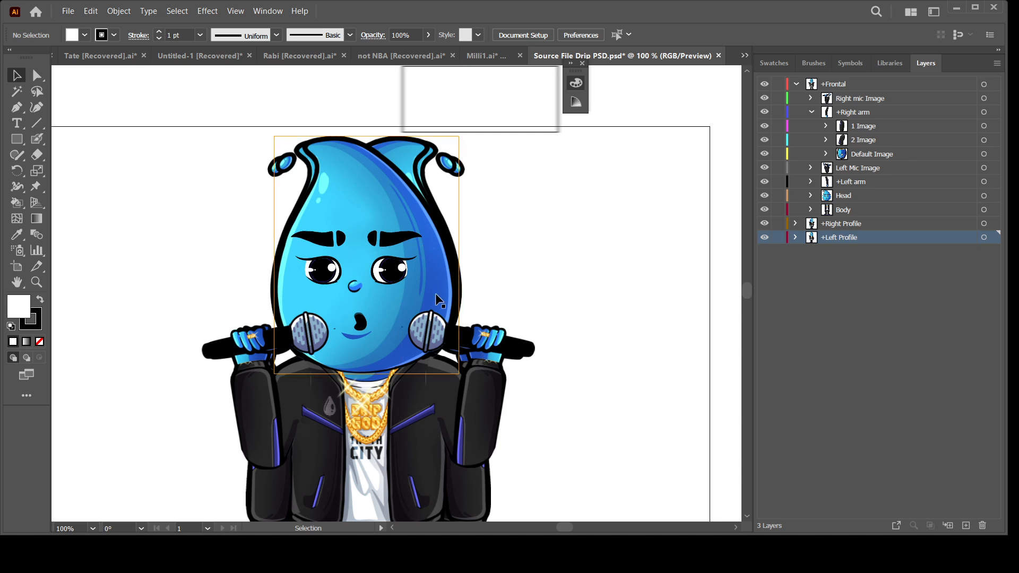
- Inspect the frontal face in the source file, magnifying the eye's edge up to 4800% to check its pixels
{"action": "key", "text": "ctrl+equal"}
{"action": "key", "text": "ctrl+equal"}
{"action": "key", "text": "ctrl+equal"}
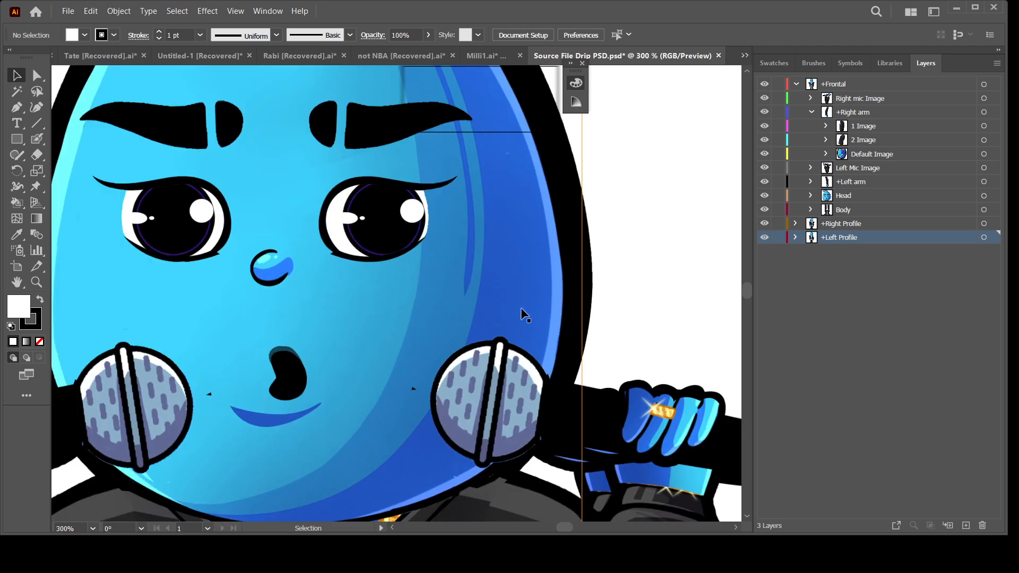
{"action": "left_click_drag", "start_coordinate": [400, 411], "coordinate": [445, 404]}
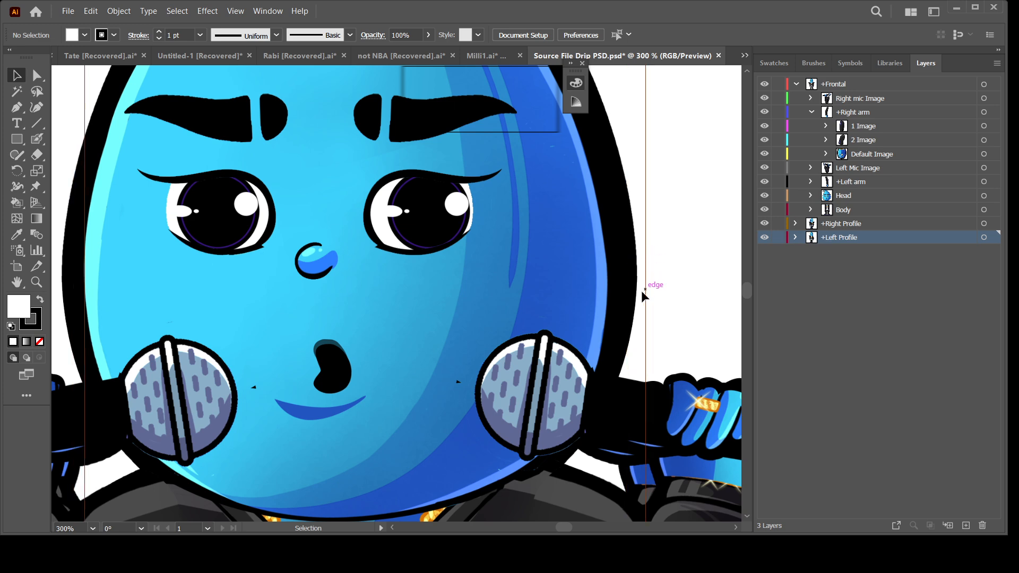
{"action": "scroll", "coordinate": [641, 290], "scroll_direction": "up", "scroll_amount": 5}
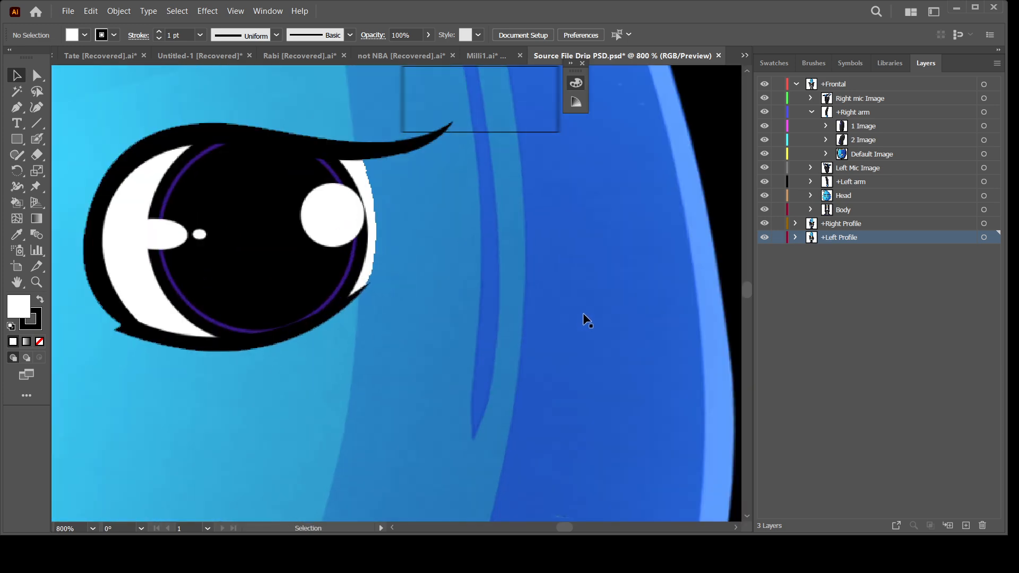
{"action": "scroll", "coordinate": [357, 366], "scroll_direction": "up", "scroll_amount": 5}
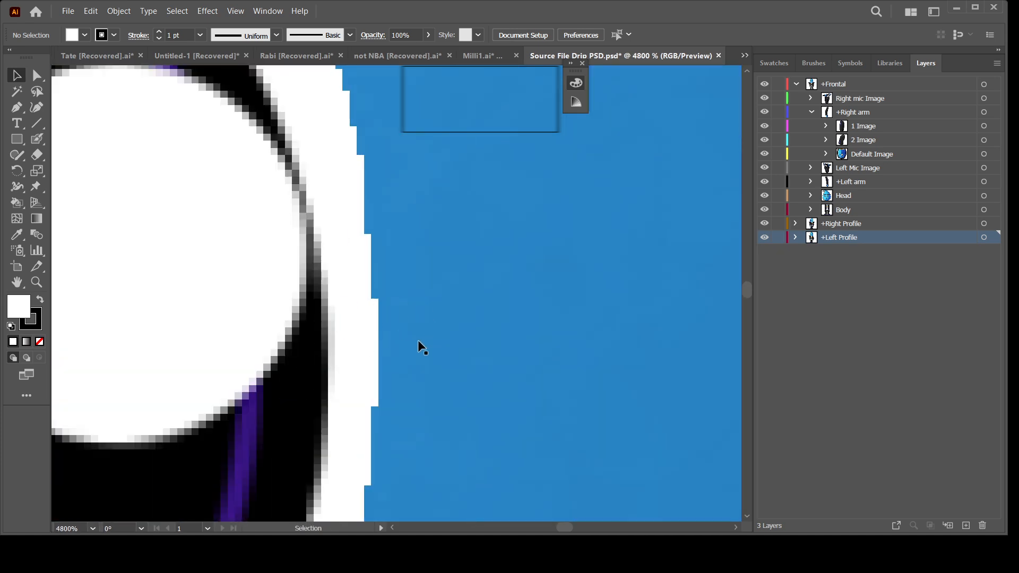
{"action": "scroll", "coordinate": [509, 307], "scroll_direction": "down", "scroll_amount": 5}
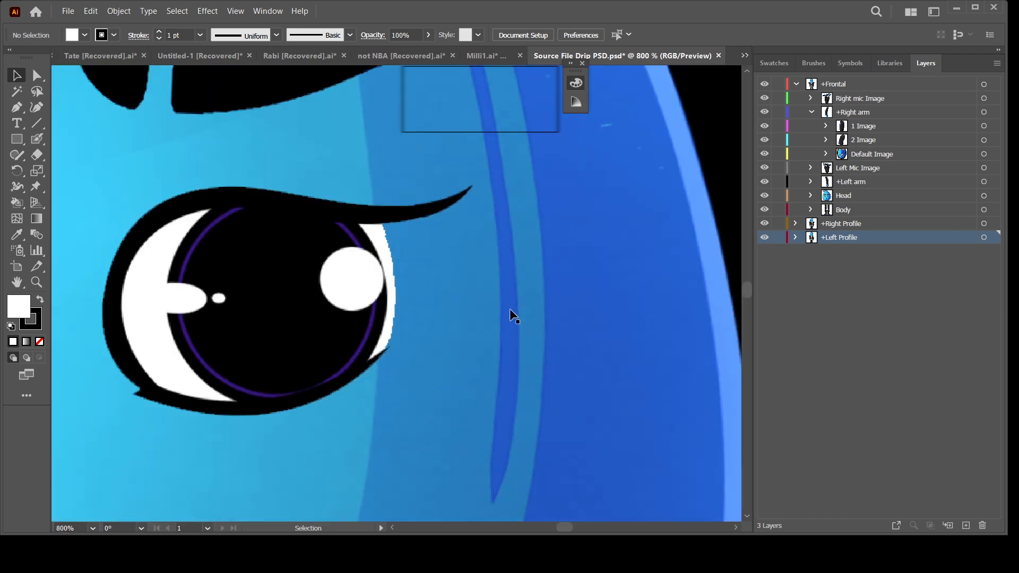
{"action": "scroll", "coordinate": [510, 308], "scroll_direction": "down", "scroll_amount": 4}
{"action": "scroll", "coordinate": [444, 403], "scroll_direction": "up", "scroll_amount": 2}
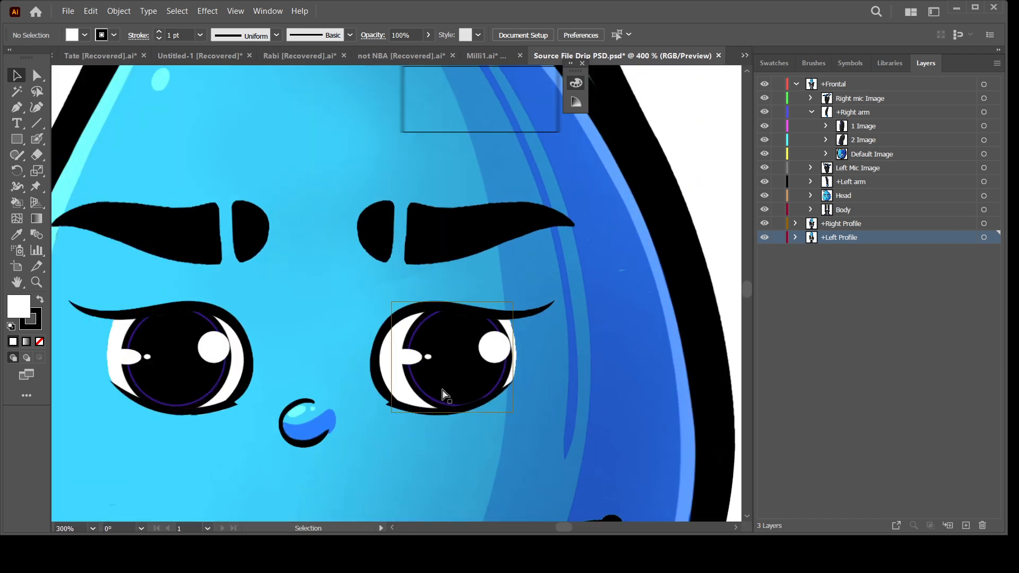
- Inspect the eye up close, then review the frontal figure from the microphones down to the shoes
{"action": "scroll", "coordinate": [443, 396], "scroll_direction": "up", "scroll_amount": 4}
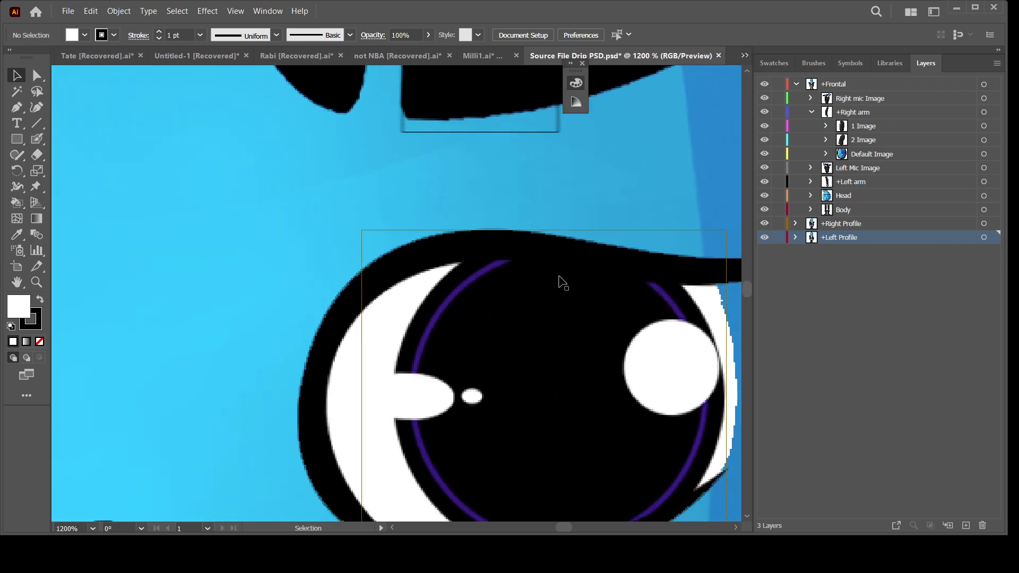
{"action": "scroll", "coordinate": [592, 300], "scroll_direction": "down", "scroll_amount": 6}
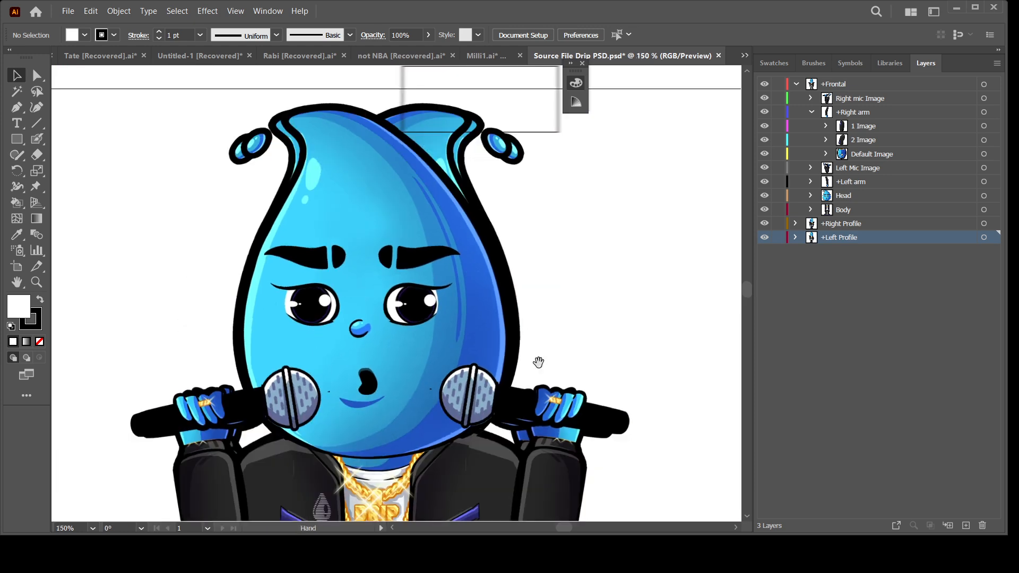
{"action": "left_click_drag", "start_coordinate": [538, 362], "coordinate": [537, 305]}
{"action": "left_click_drag", "start_coordinate": [589, 393], "coordinate": [575, 292]}
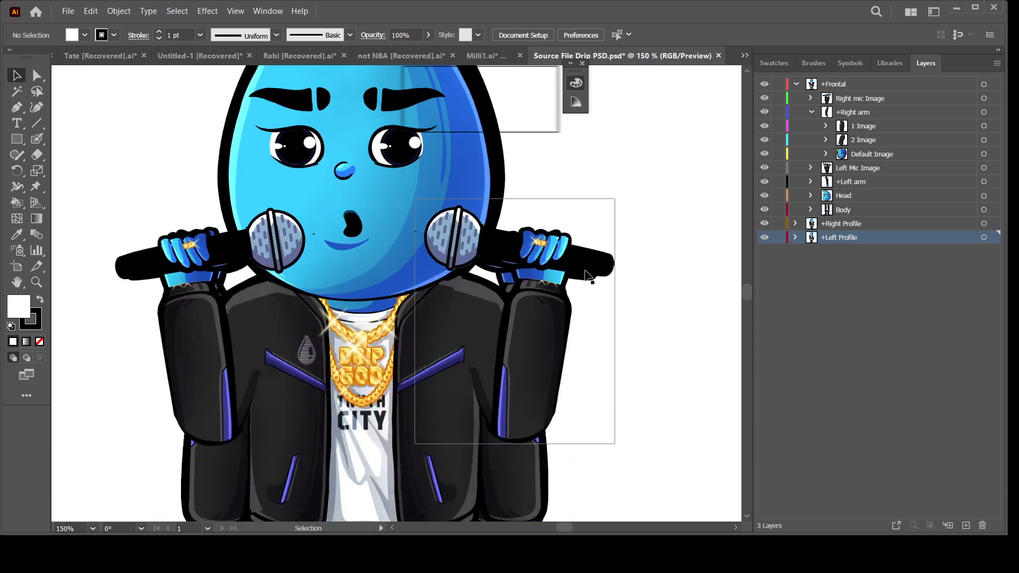
{"action": "key", "text": "ctrl+minus"}
{"action": "left_click_drag", "start_coordinate": [568, 427], "coordinate": [545, 368]}
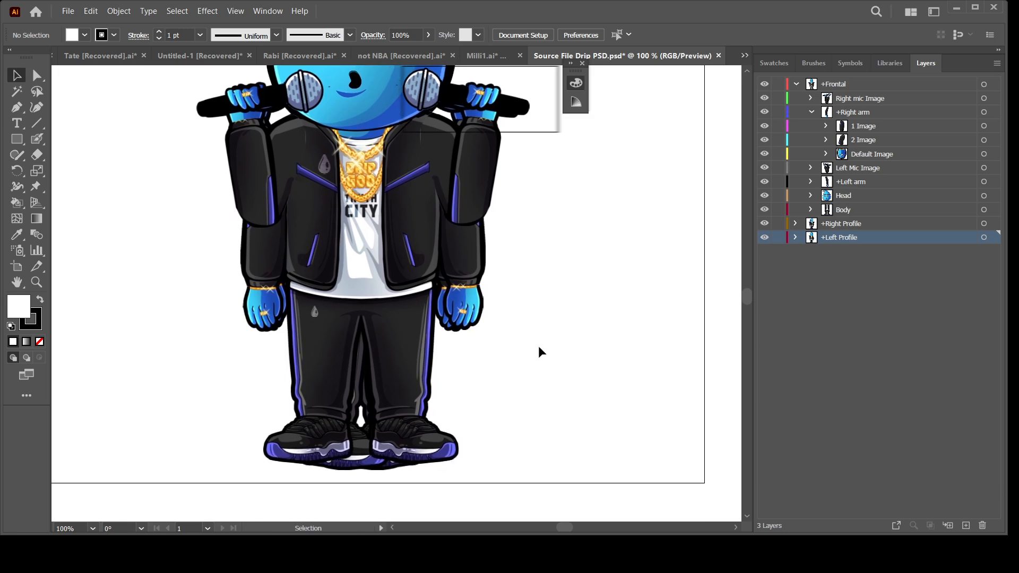
{"action": "scroll", "coordinate": [534, 387], "scroll_direction": "up", "scroll_amount": 4}
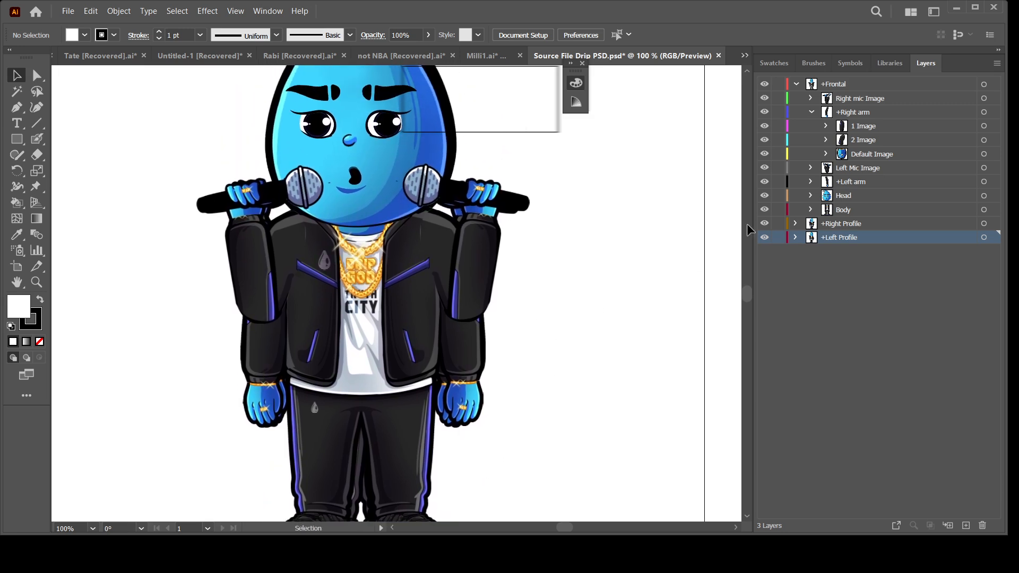
- Collapse the +Right arm group, select the Right mic Image layer and look over the raised microphone arms
{"action": "left_click", "coordinate": [811, 112]}
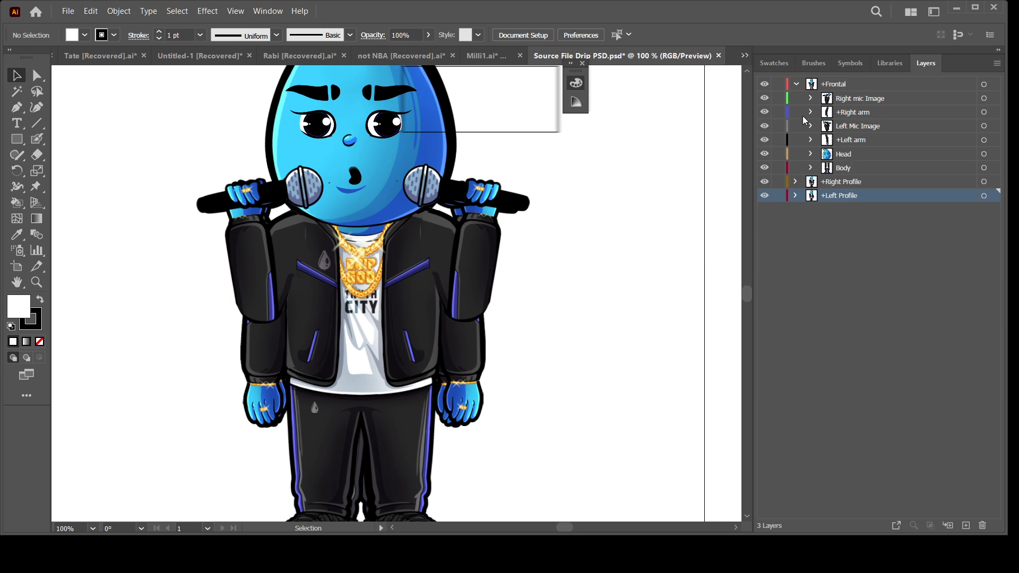
{"action": "left_click", "coordinate": [857, 100]}
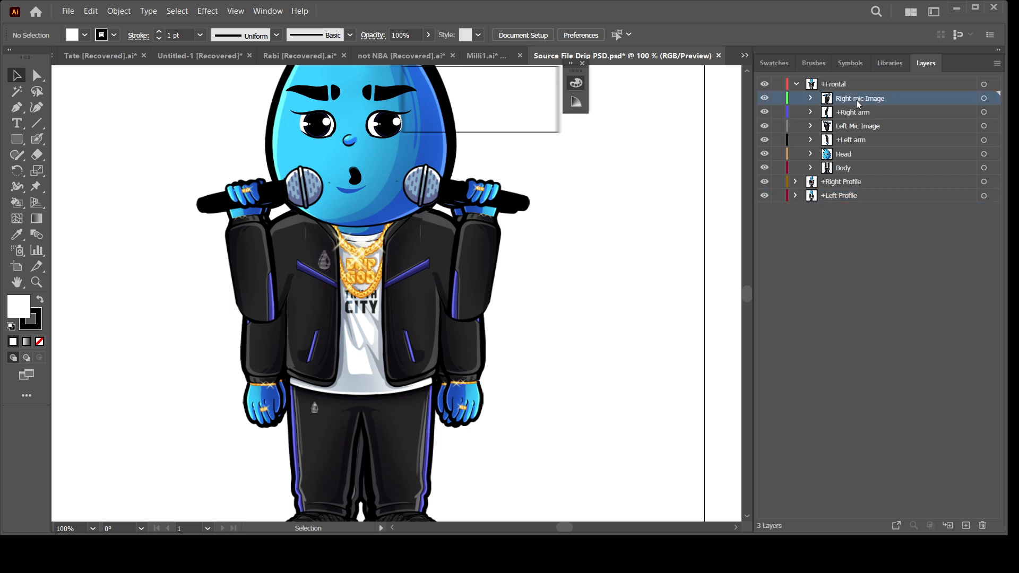
{"action": "scroll", "coordinate": [624, 259], "scroll_direction": "up", "scroll_amount": 2}
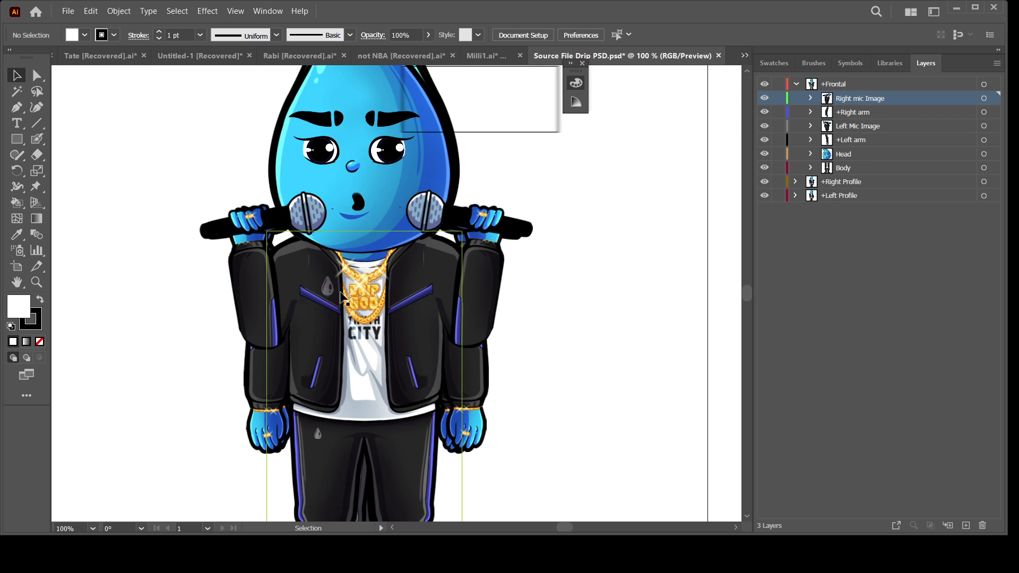
{"action": "scroll", "coordinate": [512, 289], "scroll_direction": "up", "scroll_amount": 2}
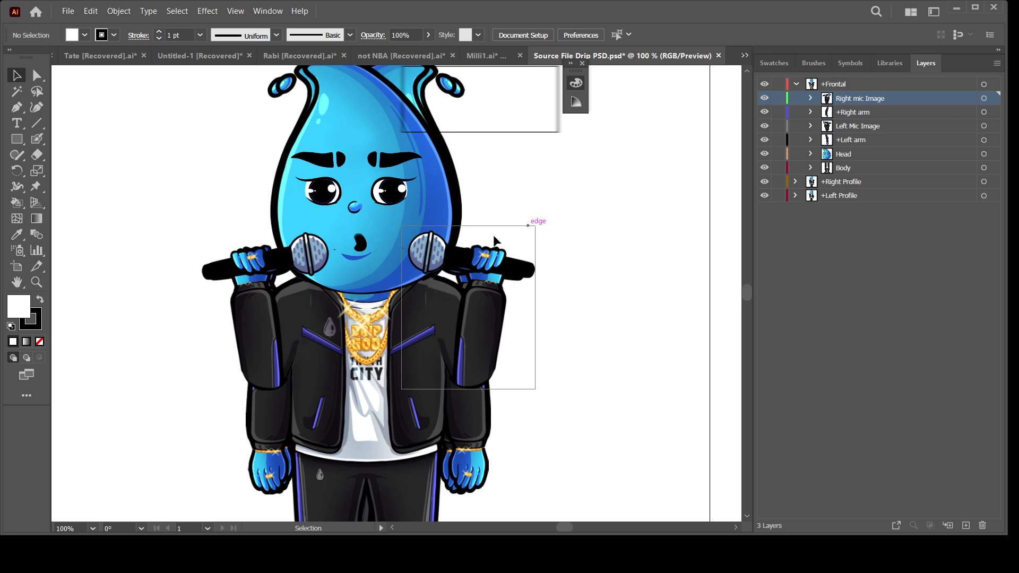
{"action": "key", "text": "space"}
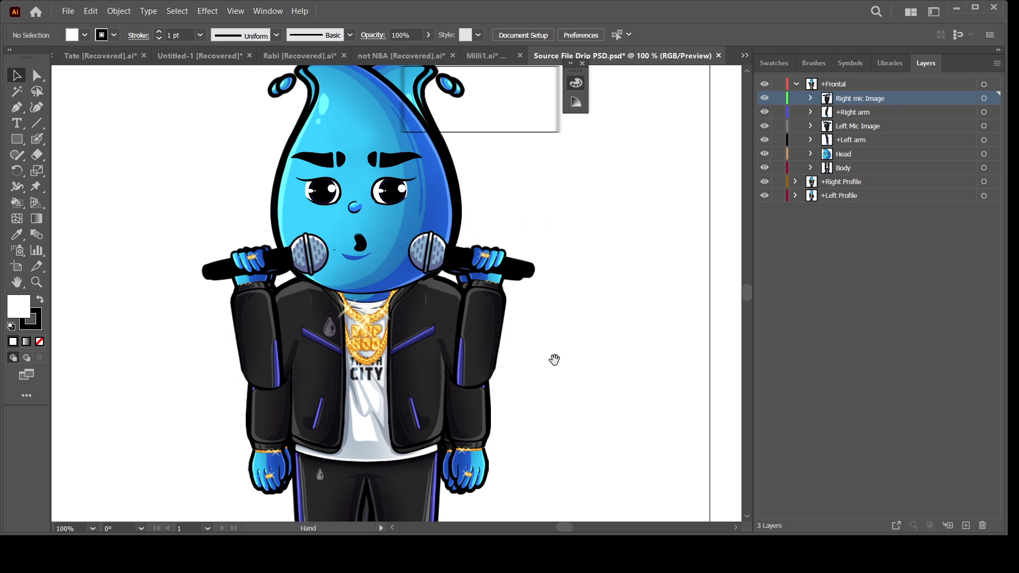
{"action": "left_click_drag", "start_coordinate": [552, 360], "coordinate": [540, 336]}
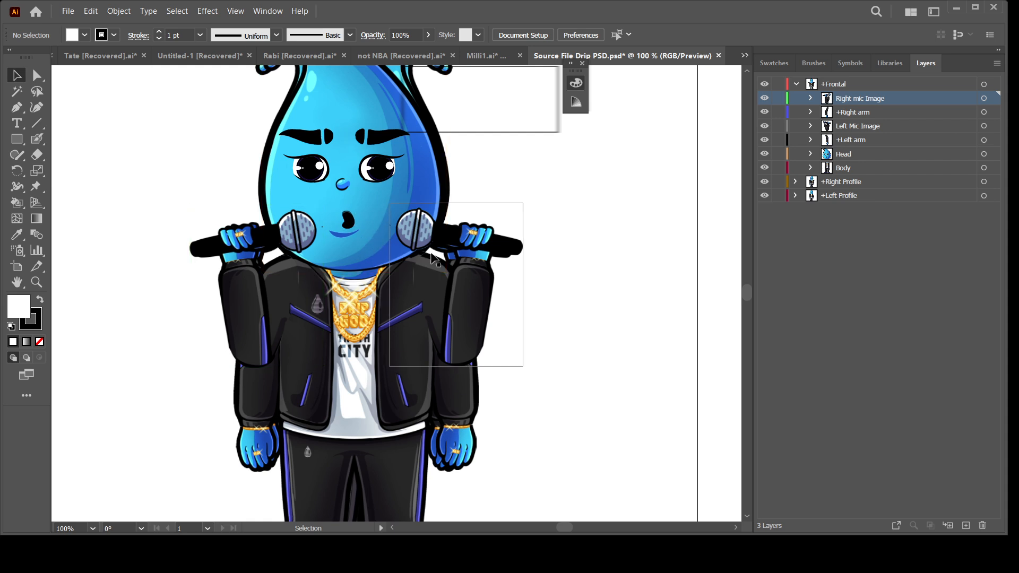
- Hide the +Right Profile and +Left Profile layers so only the +Frontal artwork is shown
{"action": "left_click_drag", "start_coordinate": [548, 303], "coordinate": [546, 320]}
{"action": "left_click", "coordinate": [764, 182]}
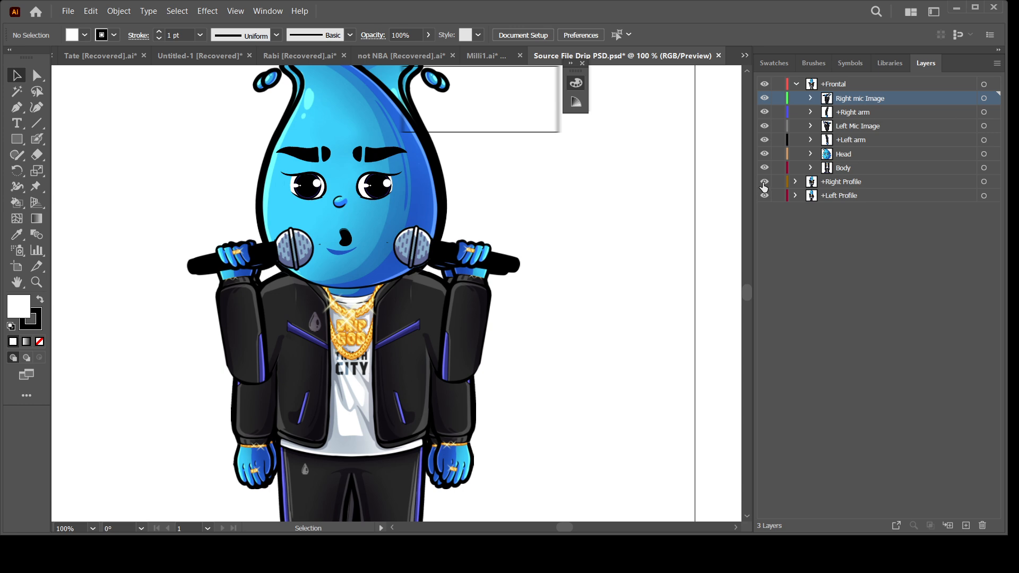
{"action": "left_click", "coordinate": [764, 196]}
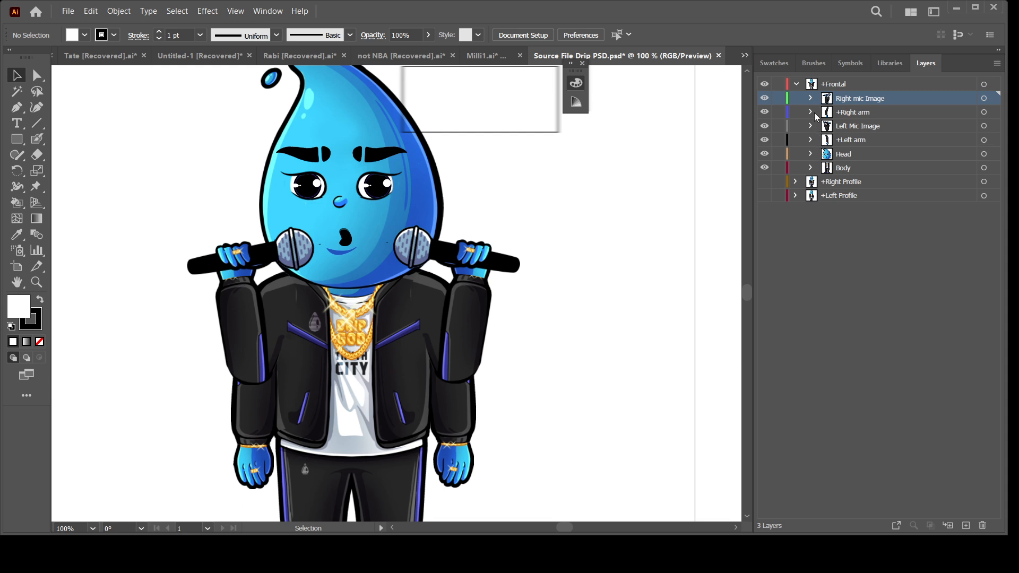
- Look inside the Right mic Image group, close it again and open the +Right arm group
{"action": "left_click", "coordinate": [810, 98]}
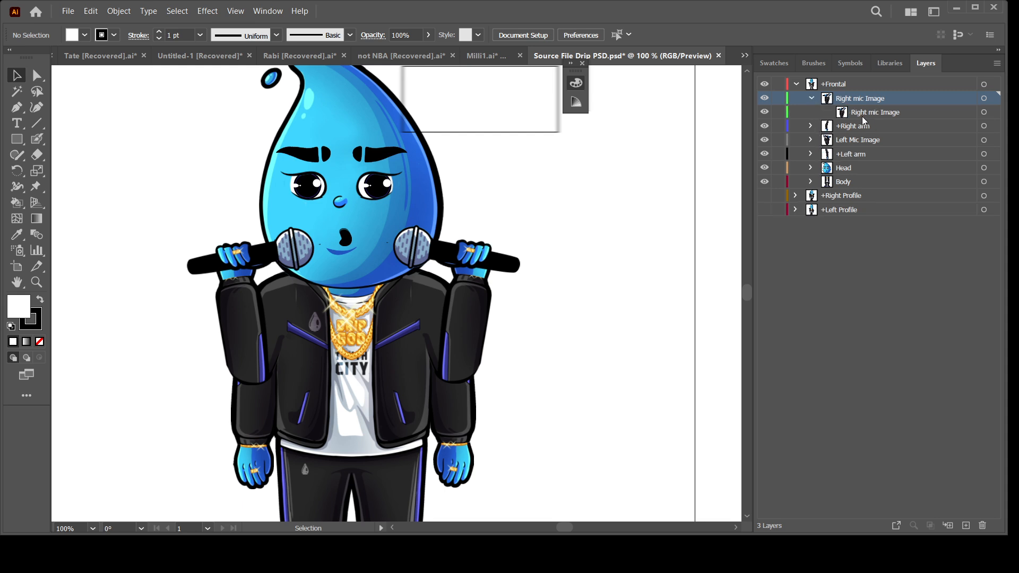
{"action": "left_click", "coordinate": [811, 99]}
{"action": "left_click", "coordinate": [811, 112]}
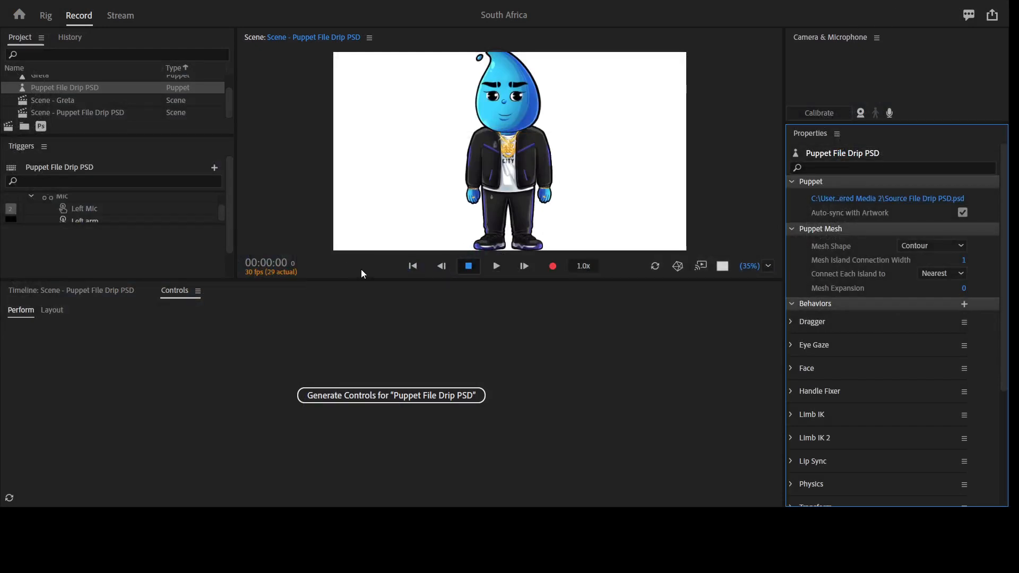
- Switch to Character Animator, enlarge the scene preview and select the Puppet File Drip PSD track in the timeline
{"action": "left_click_drag", "start_coordinate": [423, 279], "coordinate": [434, 395]}
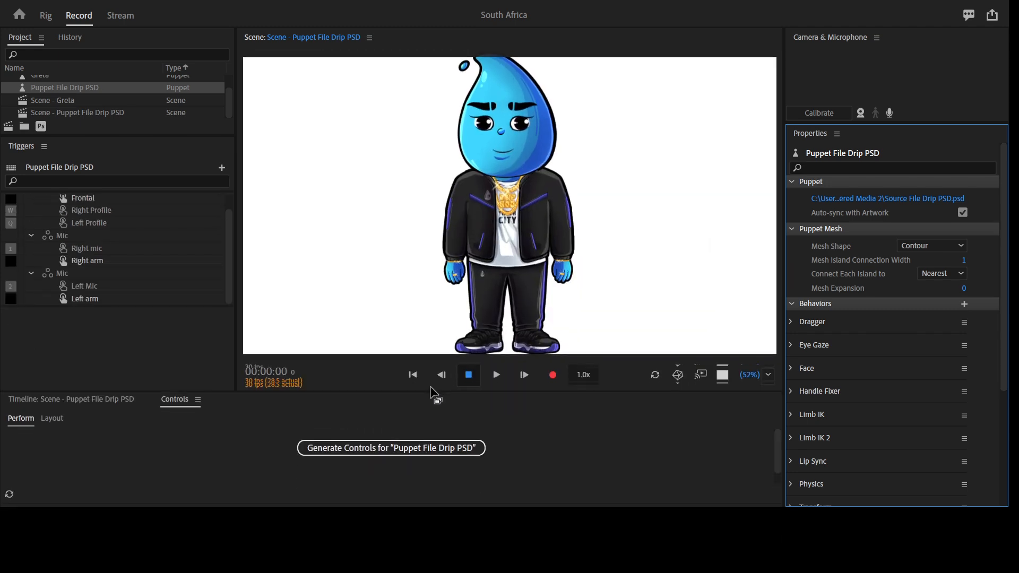
{"action": "left_click", "coordinate": [109, 403]}
{"action": "left_click", "coordinate": [95, 470]}
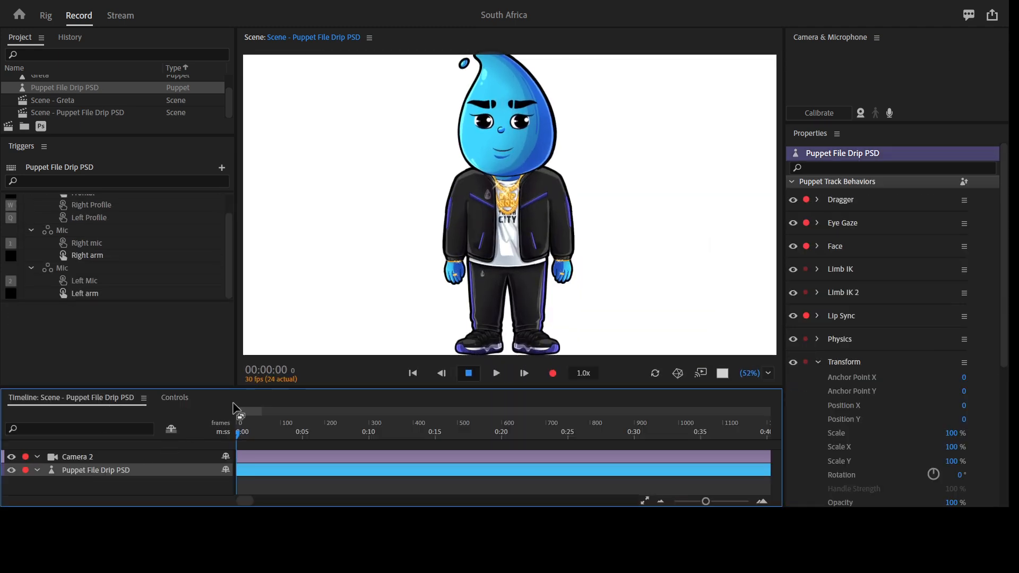
- Generate the performance controls for Puppet File Drip PSD and enlarge their area to show the full thumbnails
{"action": "left_click", "coordinate": [175, 398]}
{"action": "left_click", "coordinate": [318, 449]}
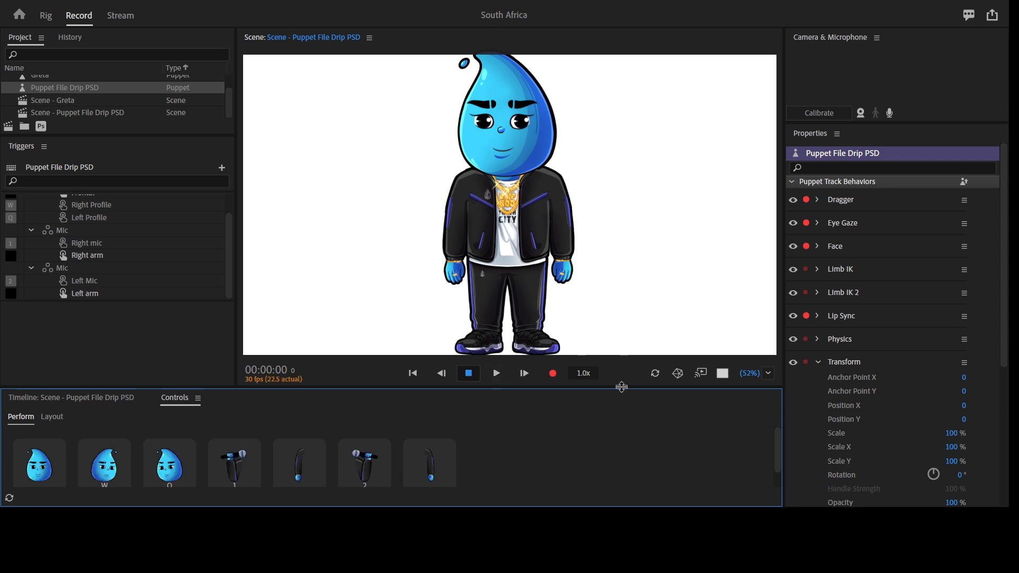
{"action": "left_click_drag", "start_coordinate": [622, 387], "coordinate": [621, 362]}
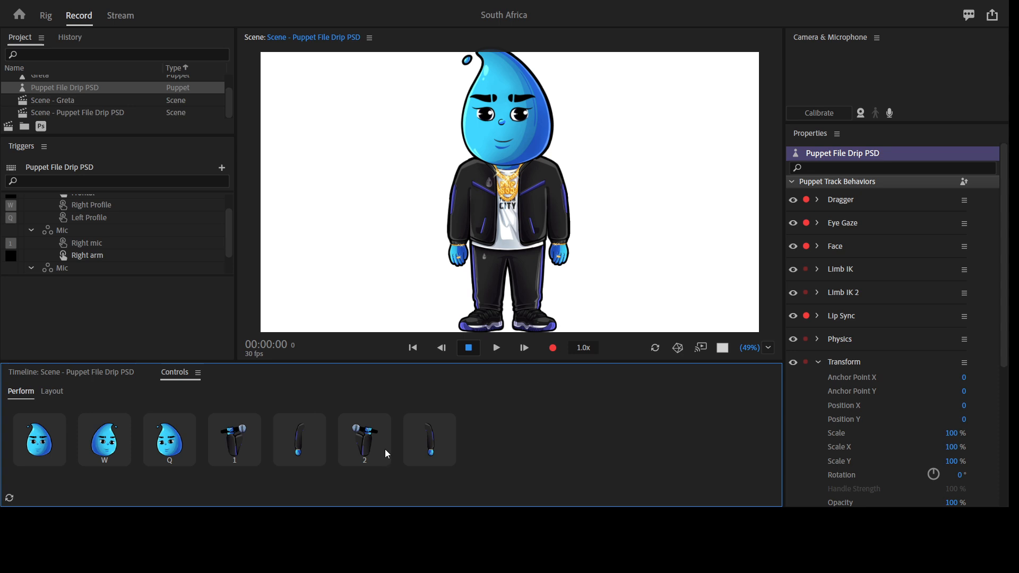
- Test the Right mic trigger repeatedly, swapping the puppet's hanging right arm for the raised arm holding the microphone
{"action": "left_click", "coordinate": [239, 439]}
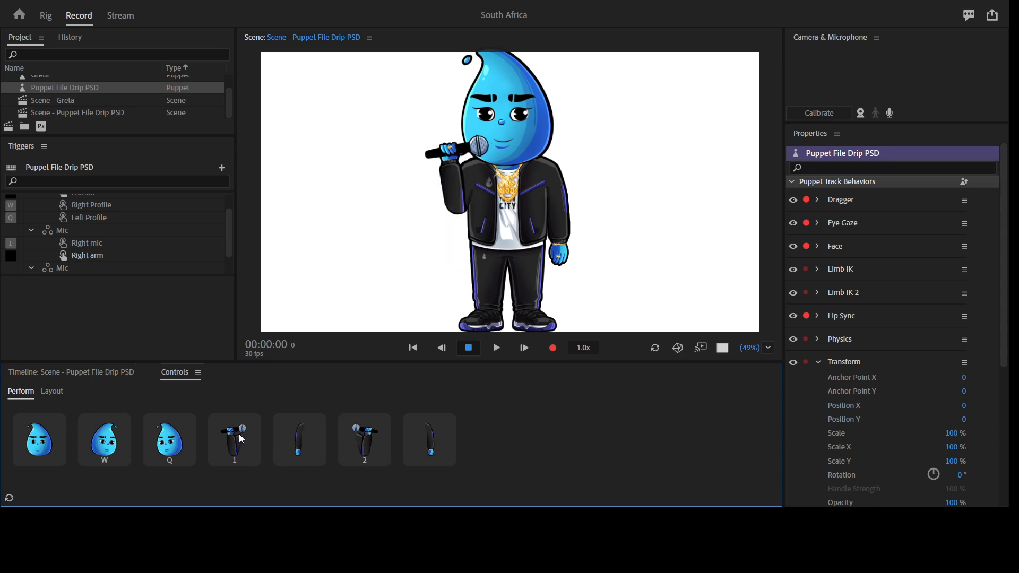
{"action": "left_click", "coordinate": [242, 435]}
{"action": "left_click", "coordinate": [242, 433]}
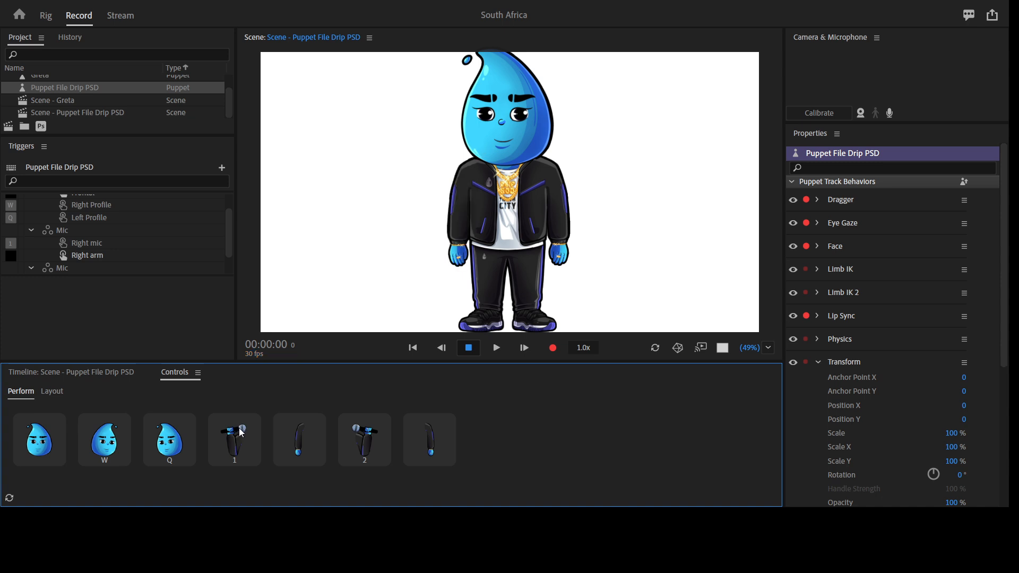
{"action": "left_click", "coordinate": [242, 433]}
{"action": "left_click", "coordinate": [242, 433]}
{"action": "left_click", "coordinate": [238, 434]}
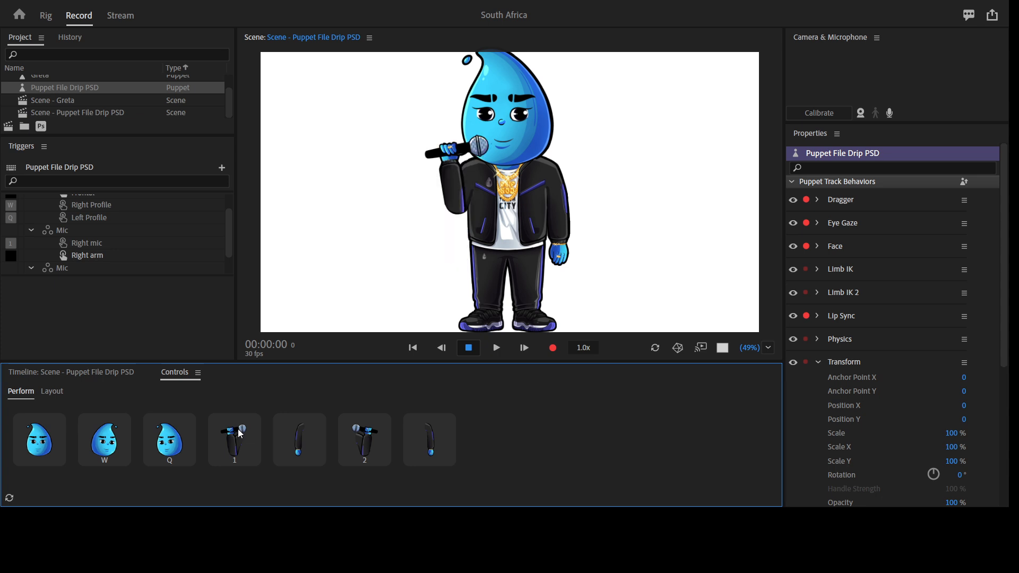
{"action": "left_click", "coordinate": [237, 434]}
{"action": "left_click", "coordinate": [239, 434]}
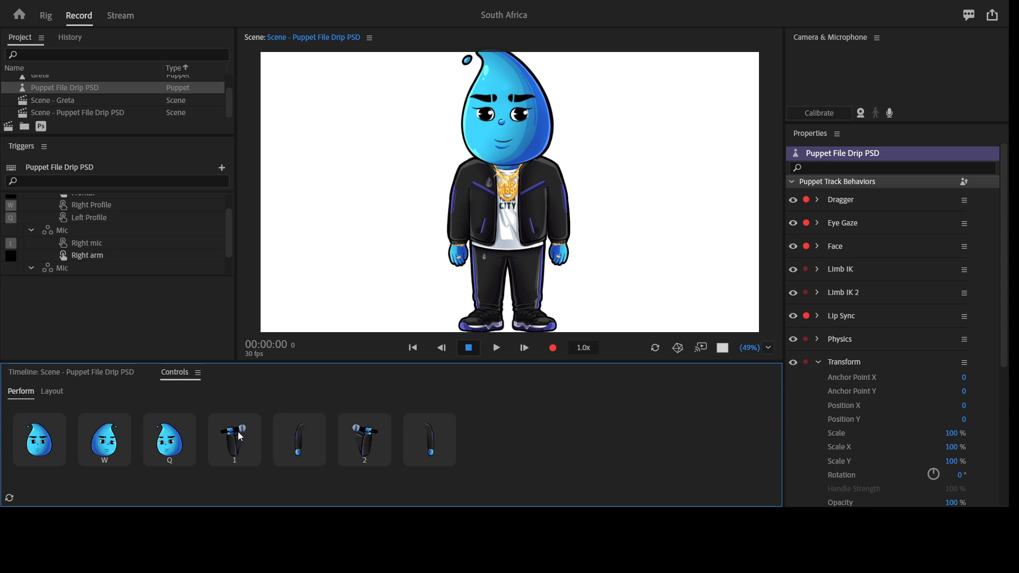
{"action": "left_click", "coordinate": [238, 434]}
{"action": "left_click", "coordinate": [237, 434]}
{"action": "left_click", "coordinate": [238, 434]}
{"action": "left_click", "coordinate": [237, 434]}
{"action": "left_click", "coordinate": [243, 456]}
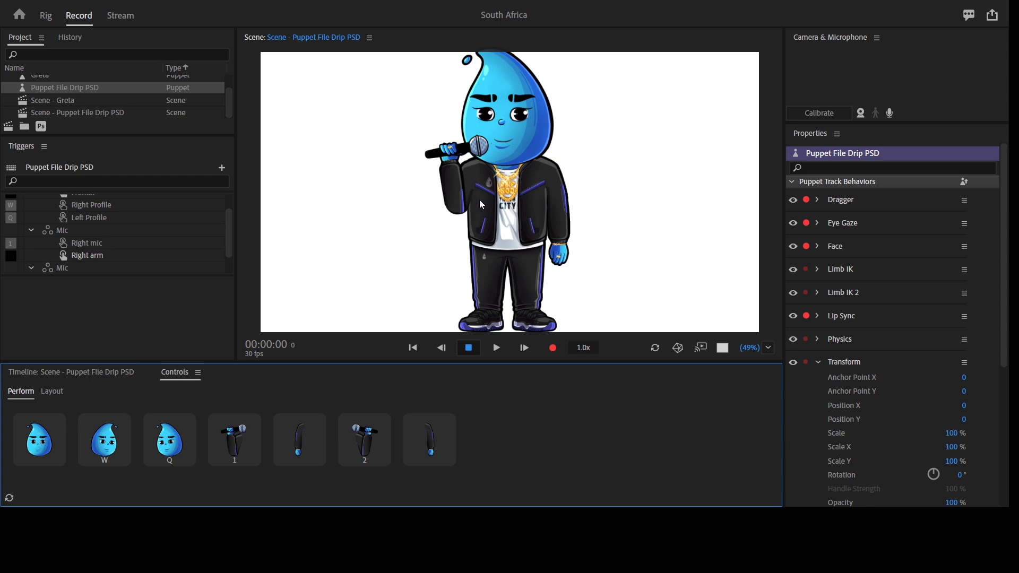
{"action": "left_click", "coordinate": [254, 451]}
{"action": "left_click", "coordinate": [237, 444]}
{"action": "left_click", "coordinate": [251, 454]}
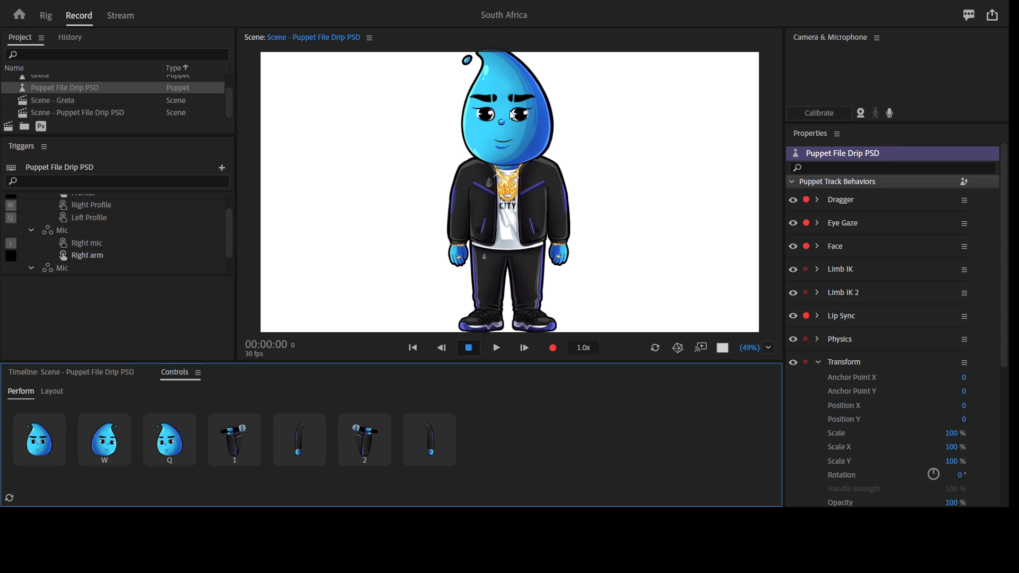
- Turn on the webcam input to drive the puppet's face tracking
{"action": "left_click", "coordinate": [860, 113]}
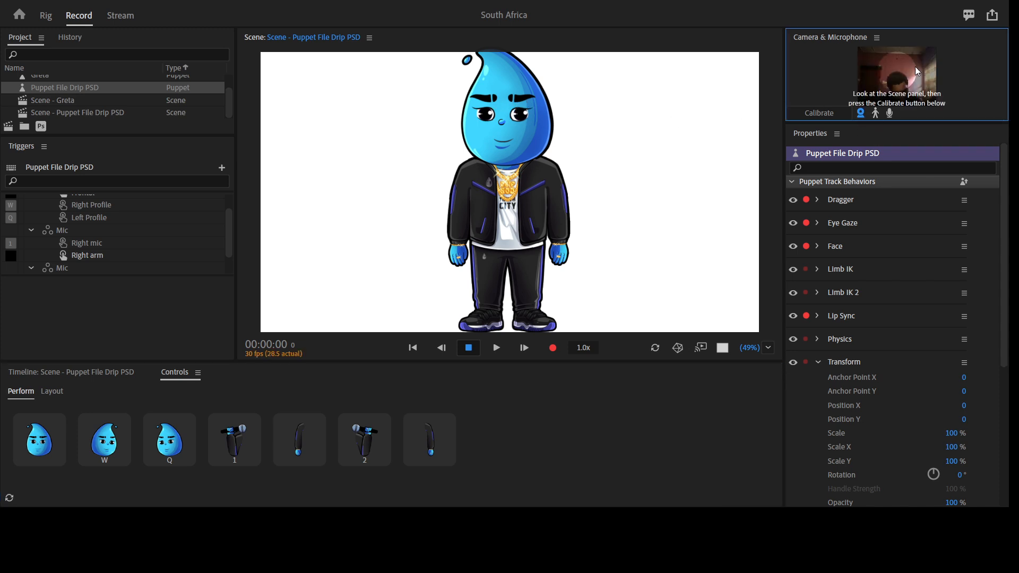
{"action": "left_click", "coordinate": [862, 113]}
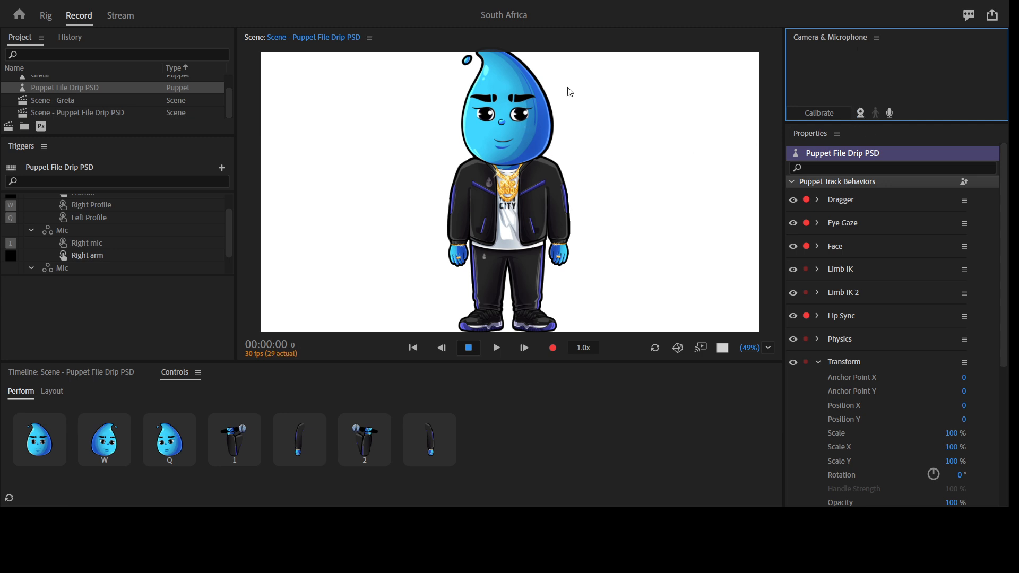
{"action": "left_click", "coordinate": [861, 113]}
- Preview the webcam-driven puppet in a maximized scene, restore the layout and test the Right Profile head trigger
{"action": "key", "text": "grave"}
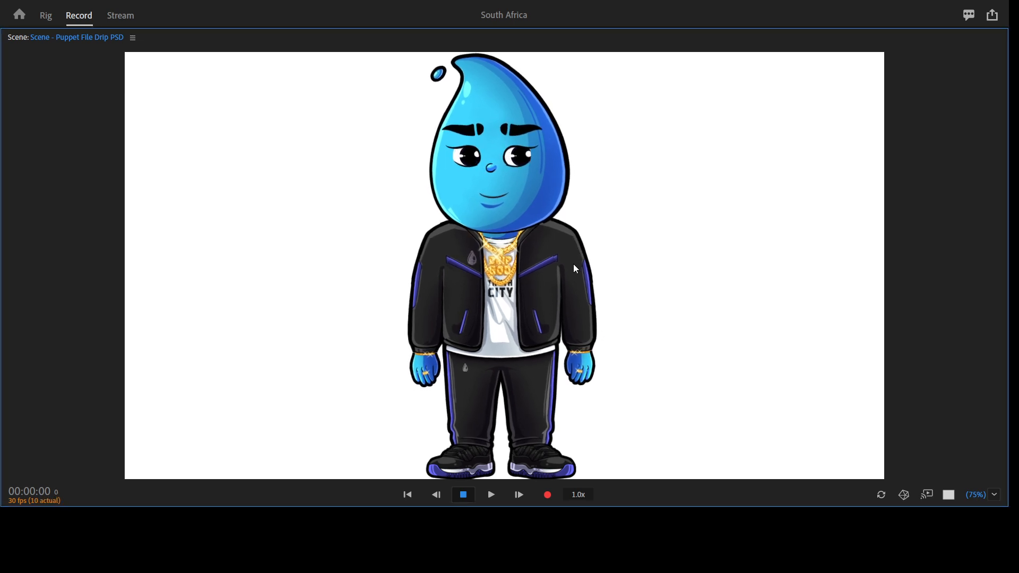
{"action": "key", "text": "grave"}
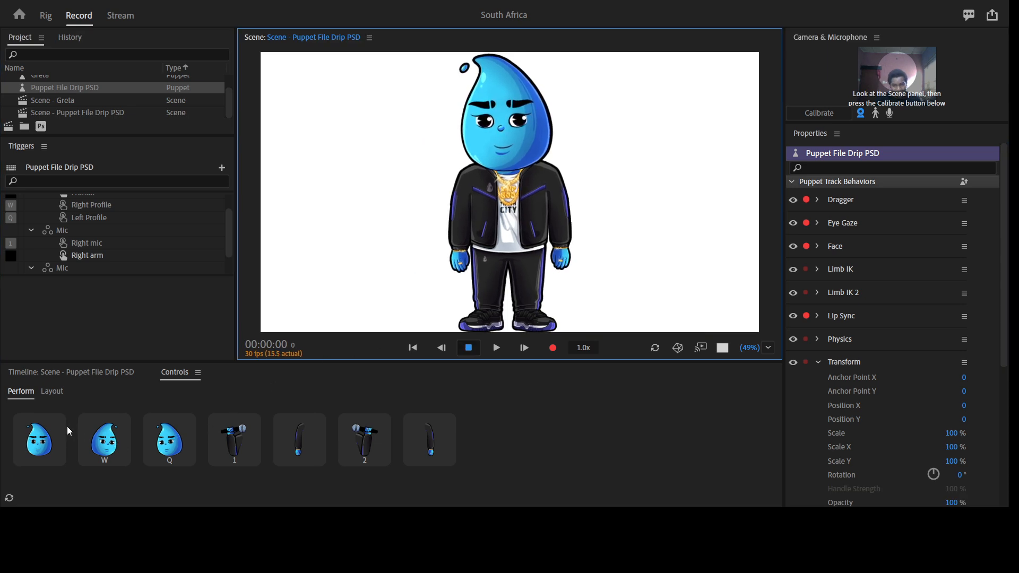
{"action": "left_click", "coordinate": [125, 446]}
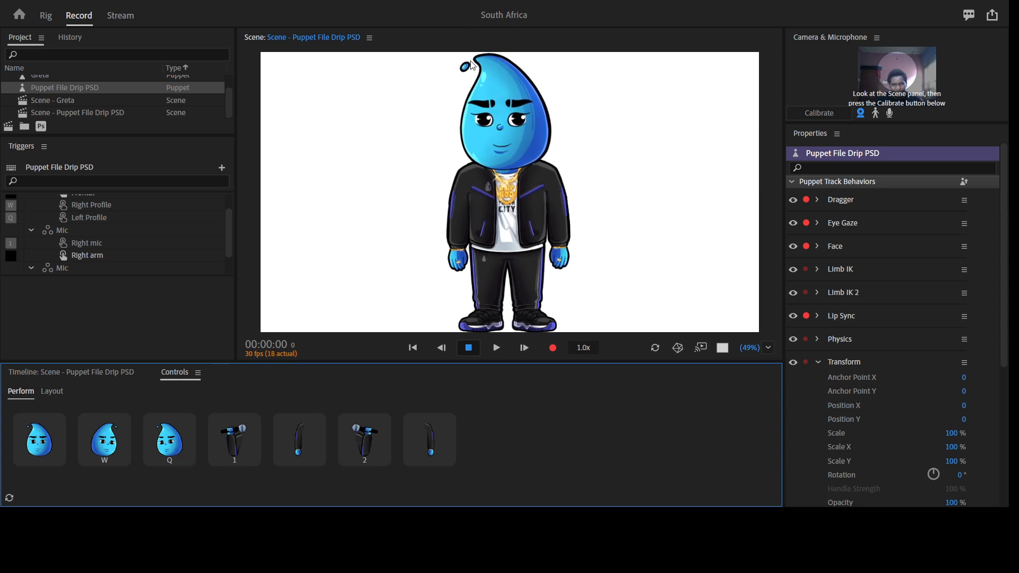
- Maximize the scene to test pulling the puppet's right hand up to its chest, and preview the face tracking again
{"action": "key", "text": "grave"}
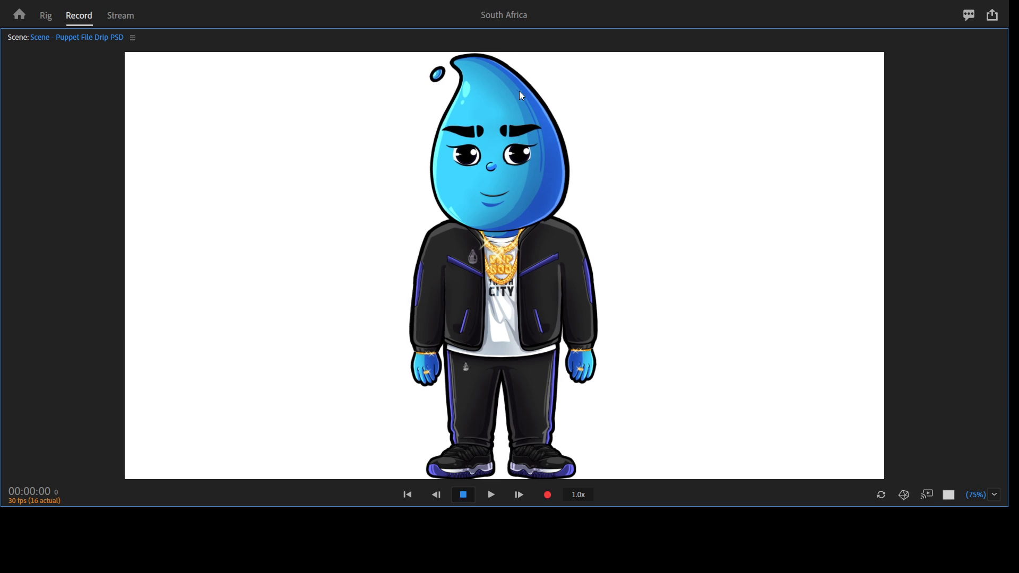
{"action": "left_click_drag", "start_coordinate": [427, 369], "coordinate": [441, 287]}
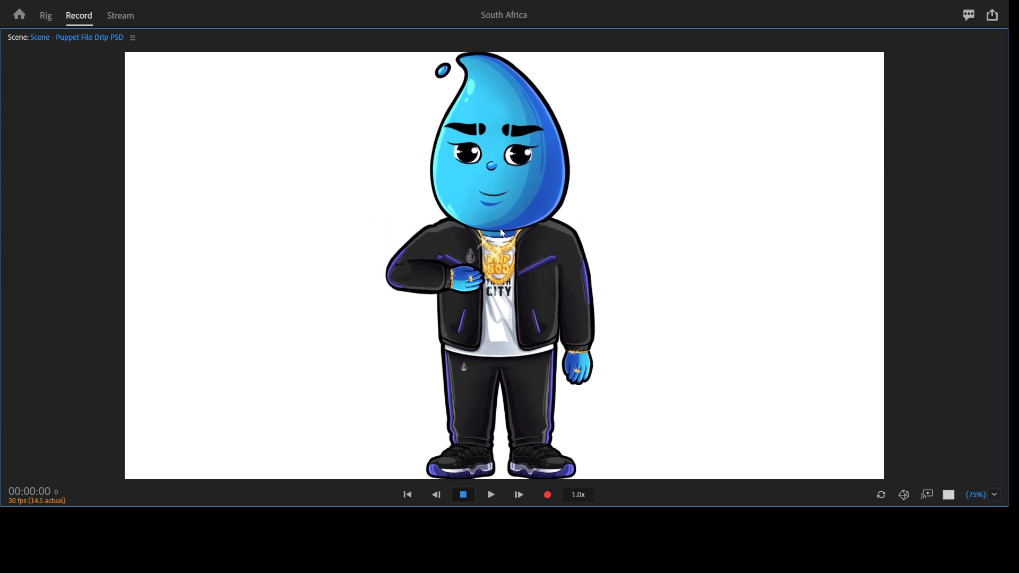
{"action": "key", "text": "grave"}
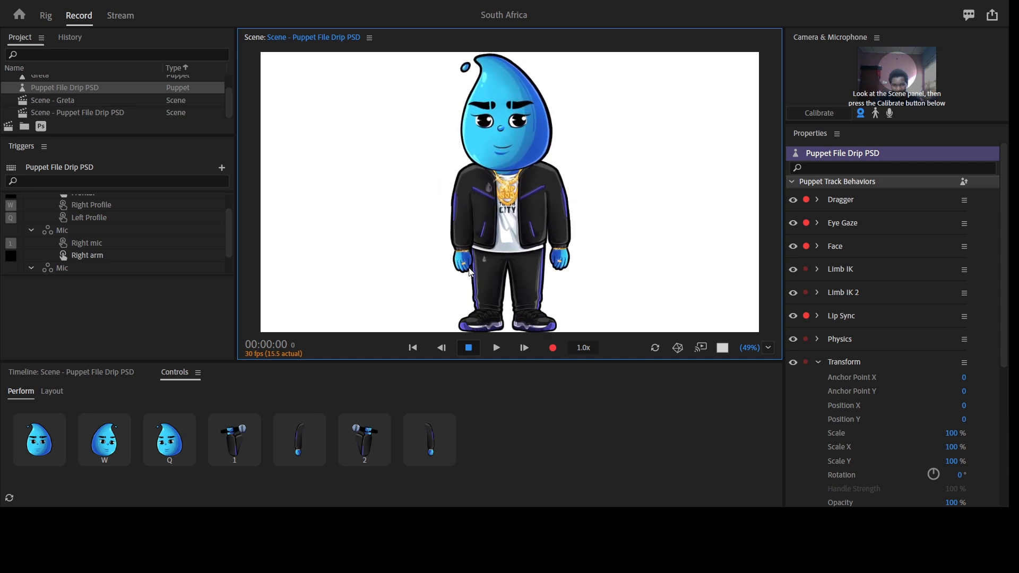
{"action": "key", "text": "grave"}
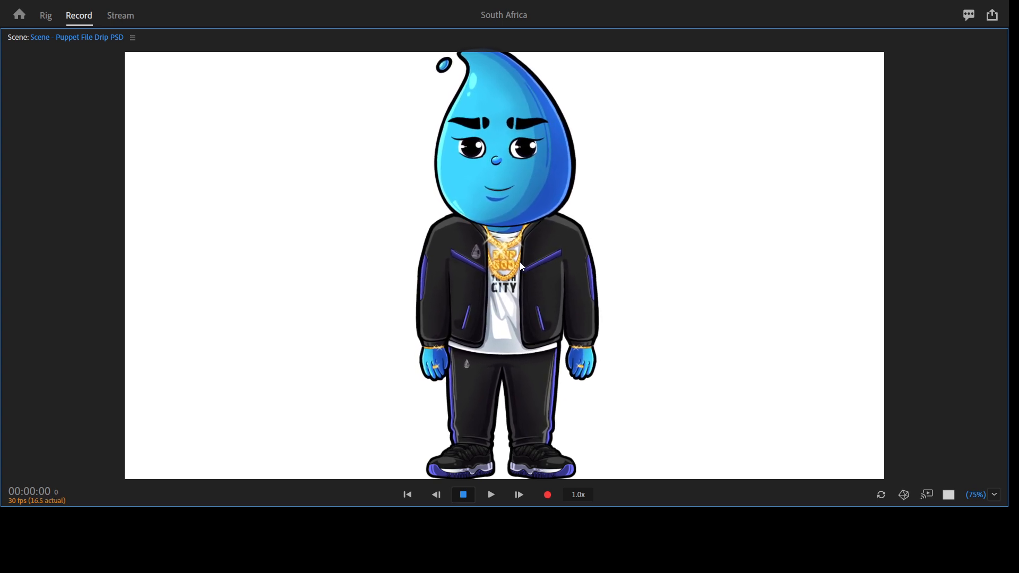
{"action": "key", "text": "grave"}
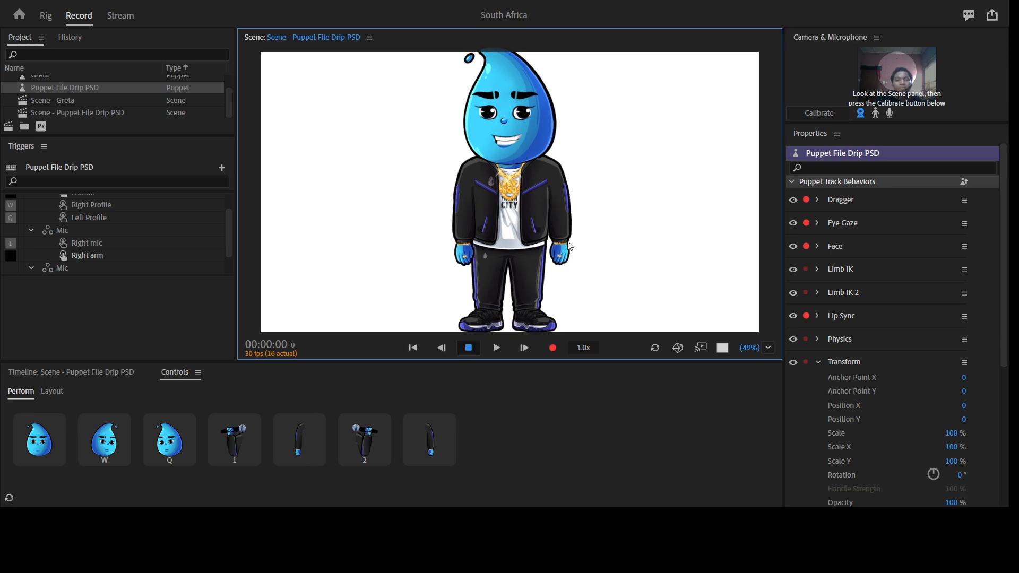
- Turn off the webcam input, bring up the Puppet File Drip PSD scene's timeline and focus the scene view
{"action": "left_click", "coordinate": [860, 113]}
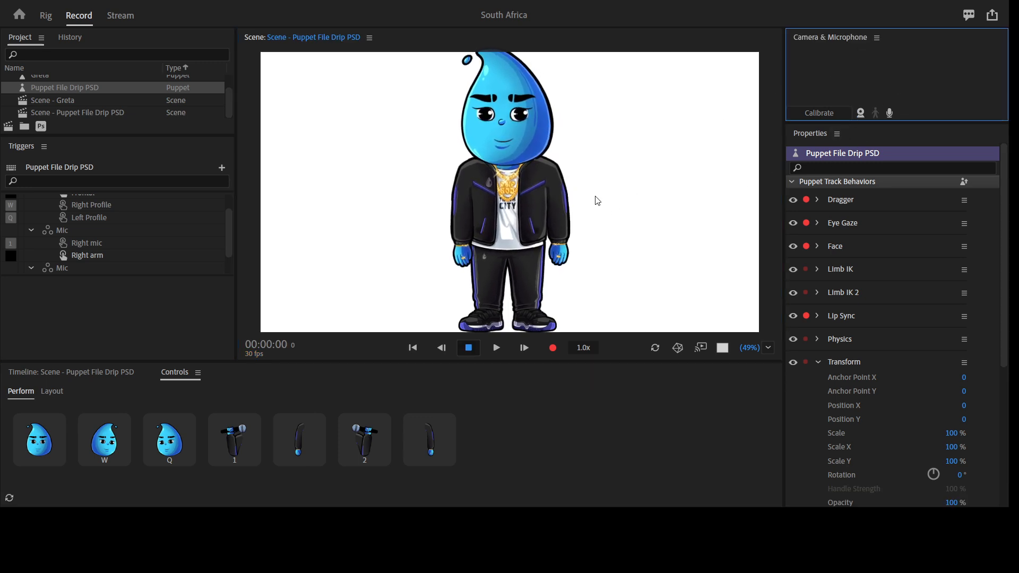
{"action": "left_click", "coordinate": [132, 378]}
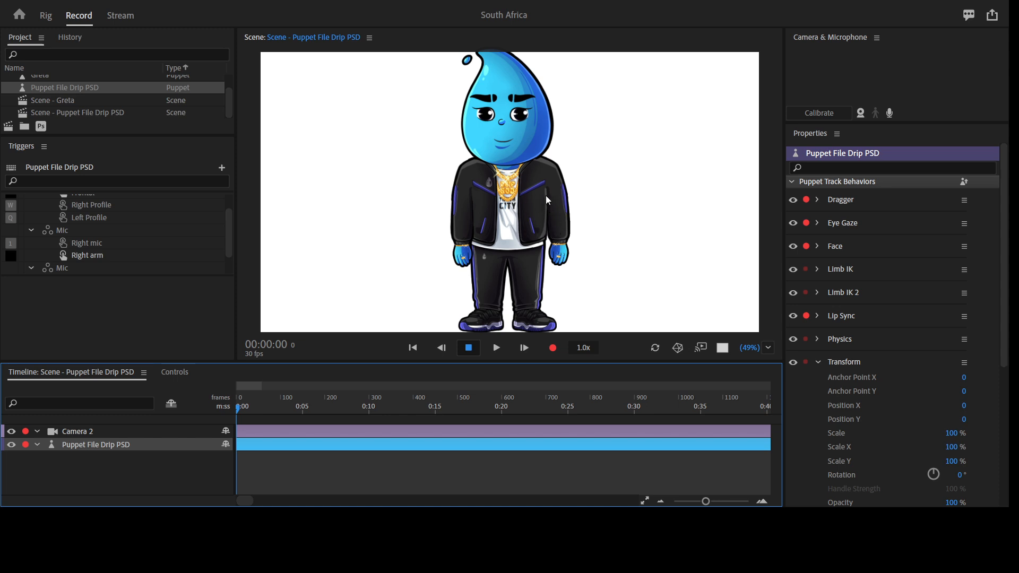
{"action": "left_click", "coordinate": [502, 170]}
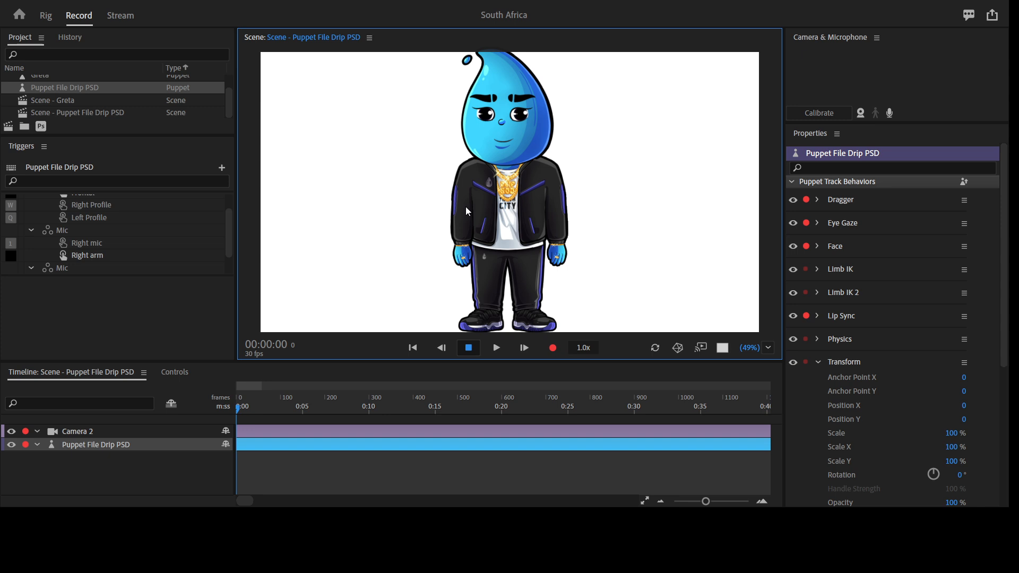
- Switch to Source File Drip PSD.psd in Illustrator, look over the whole character and collapse the +Right arm layer
{"action": "left_click", "coordinate": [171, 450]}
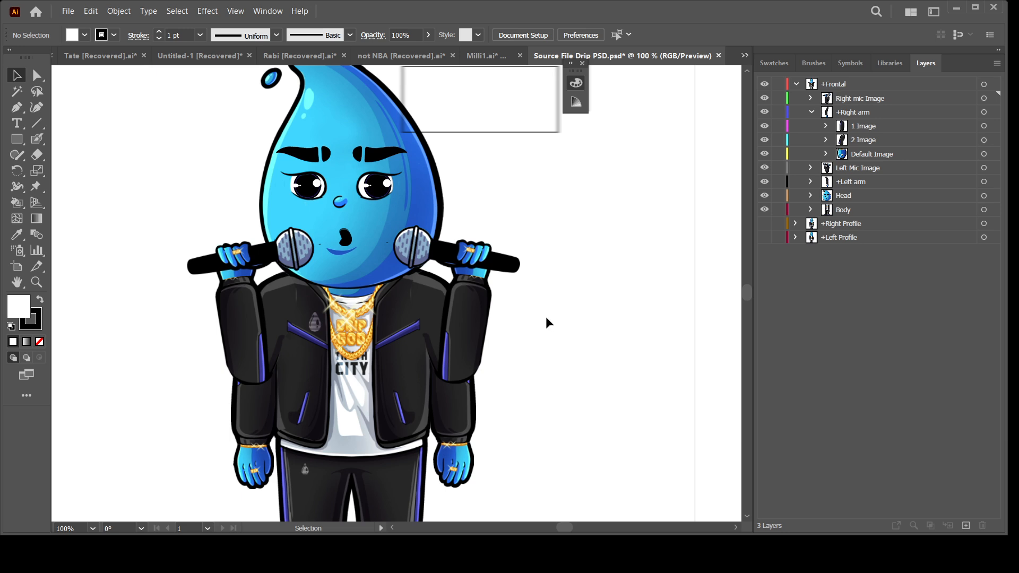
{"action": "key", "text": "ctrl+minus"}
{"action": "left_click_drag", "start_coordinate": [523, 453], "coordinate": [520, 380]}
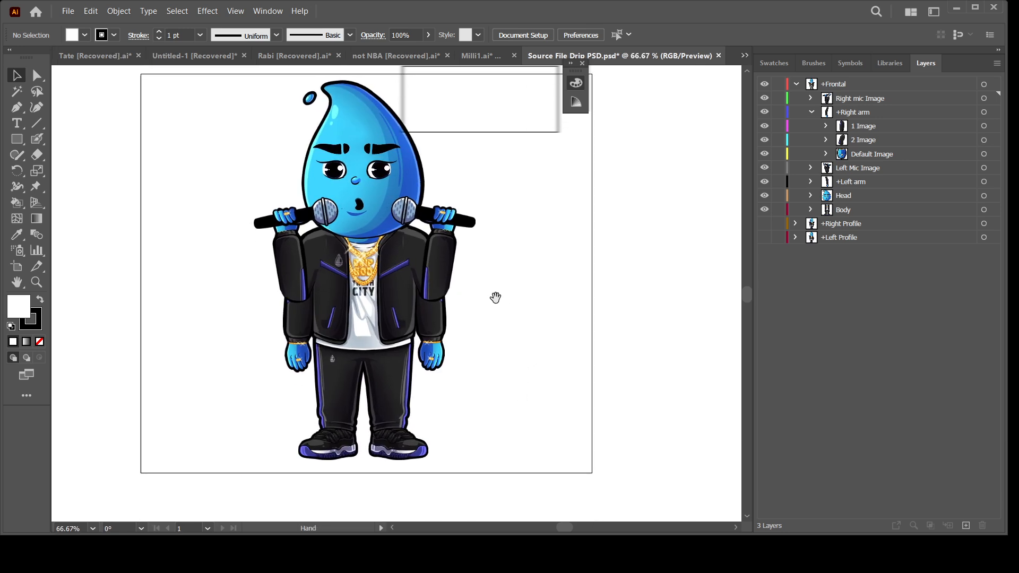
{"action": "left_click_drag", "start_coordinate": [495, 297], "coordinate": [523, 371]}
{"action": "key", "text": "ctrl+plus"}
{"action": "left_click_drag", "start_coordinate": [584, 303], "coordinate": [584, 316]}
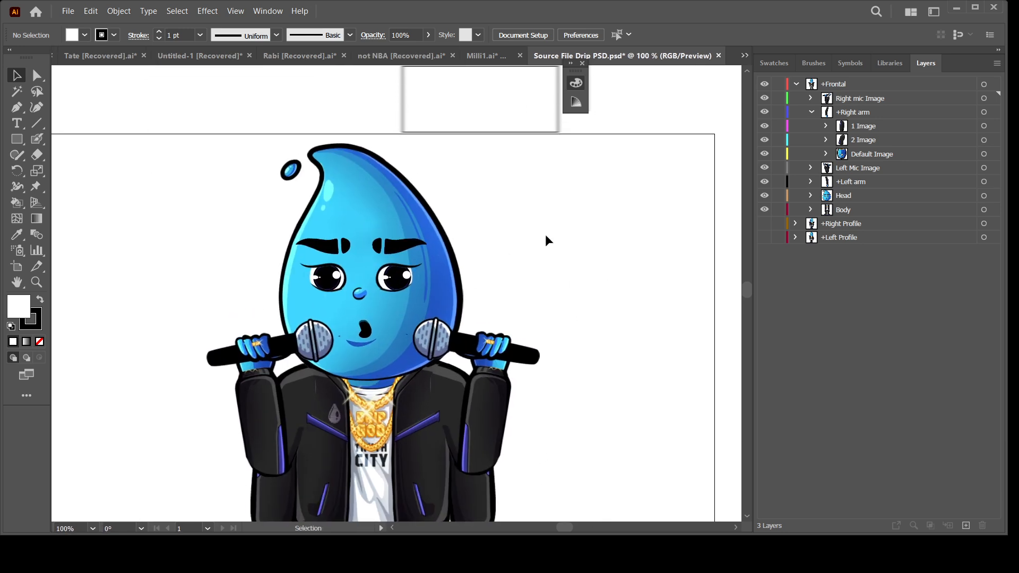
{"action": "left_click", "coordinate": [813, 113]}
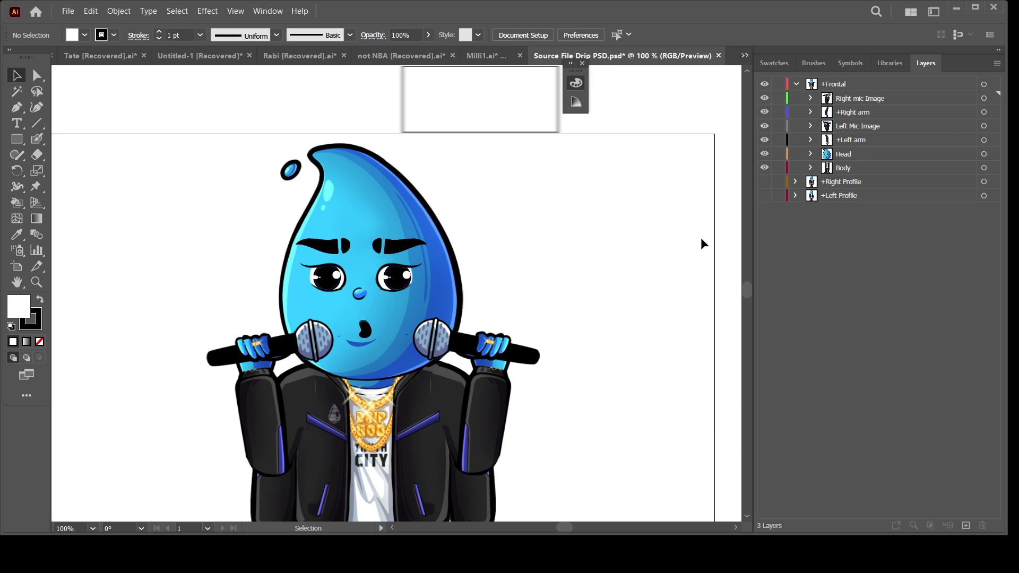
- Focus on the character's mouth area and expand the Head layer to list its mouth images
{"action": "scroll", "coordinate": [582, 420], "scroll_direction": "down", "scroll_amount": 2}
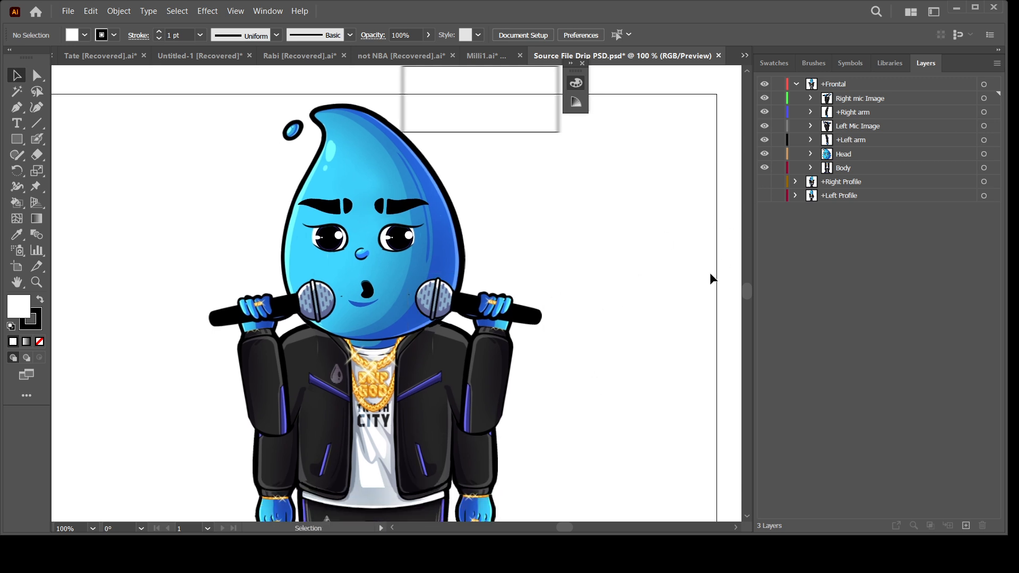
{"action": "key", "text": "ctrl+plus"}
{"action": "key", "text": "ctrl+plus"}
{"action": "key", "text": "ctrl+plus"}
{"action": "left_click_drag", "start_coordinate": [500, 248], "coordinate": [565, 293]}
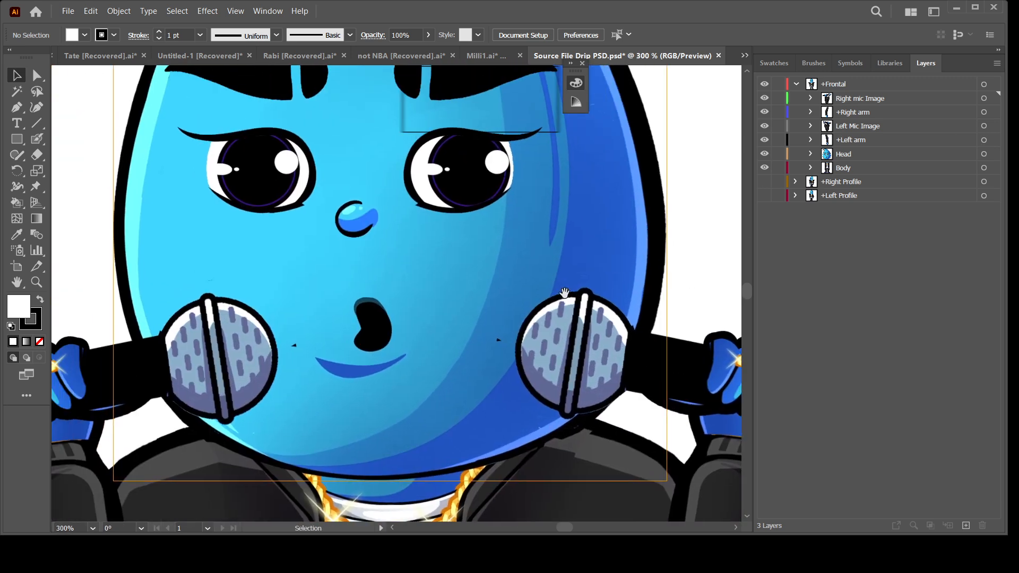
{"action": "left_click", "coordinate": [810, 154]}
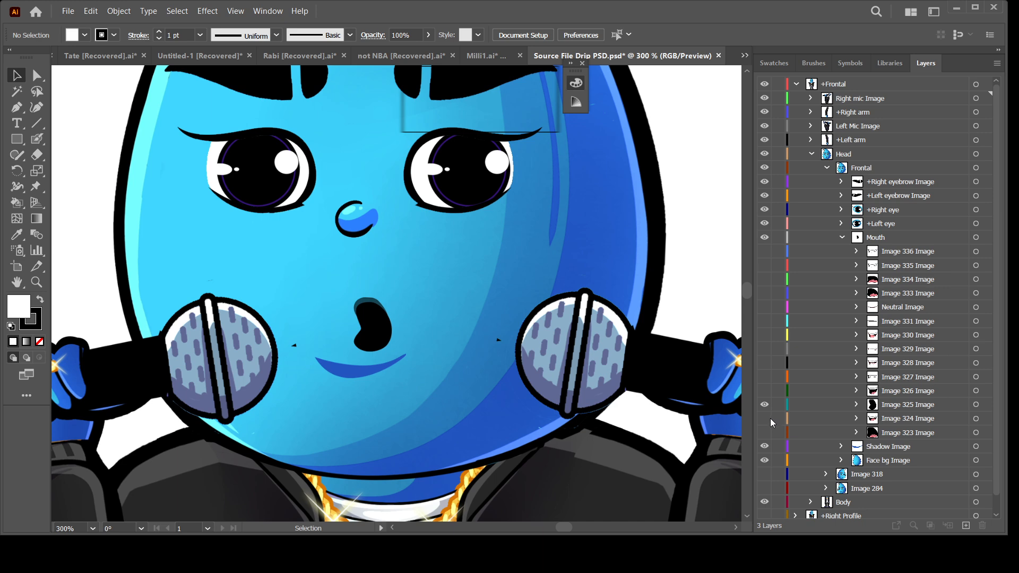
- Preview the mouth shape Image 324, hide it and Image 325, and show Neutral Image and Image 333
{"action": "left_click", "coordinate": [764, 419]}
{"action": "left_click", "coordinate": [764, 405]}
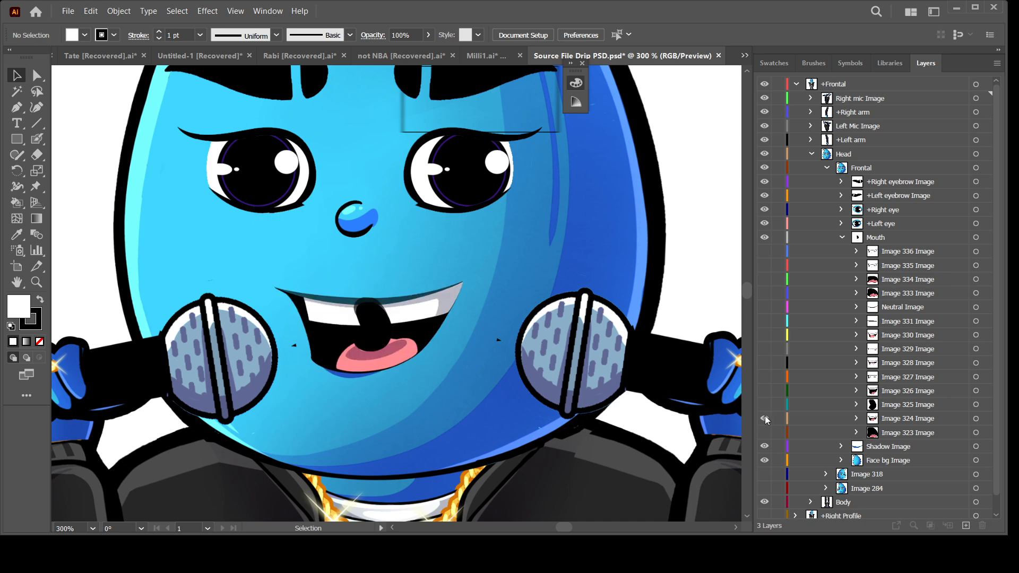
{"action": "left_click", "coordinate": [764, 419]}
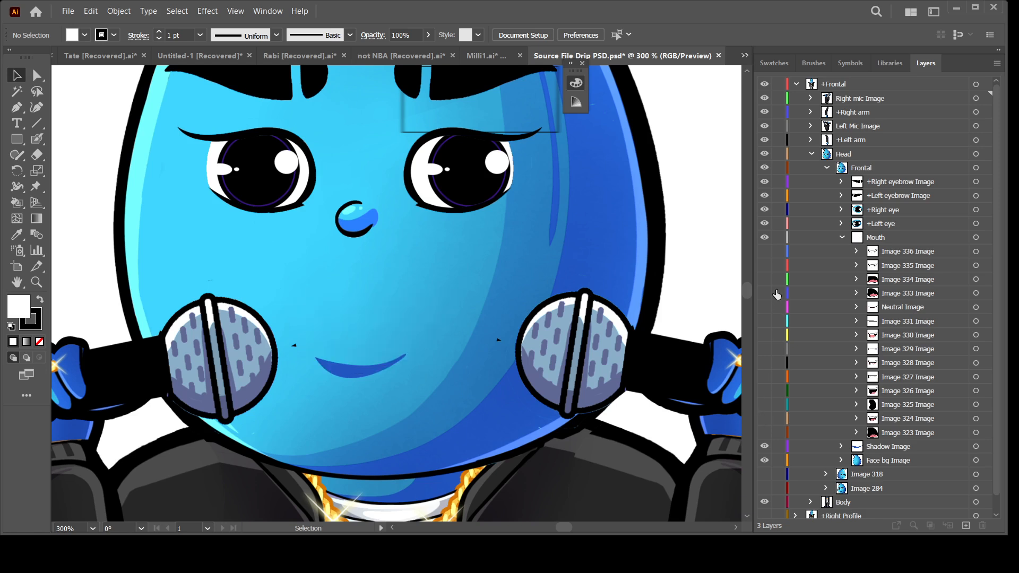
{"action": "left_click", "coordinate": [764, 307]}
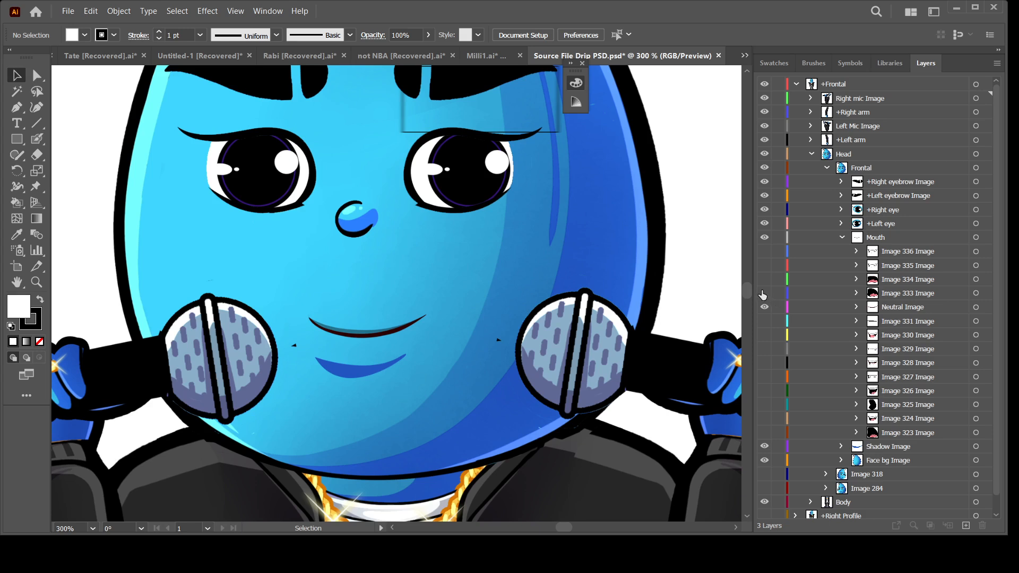
{"action": "left_click", "coordinate": [764, 293]}
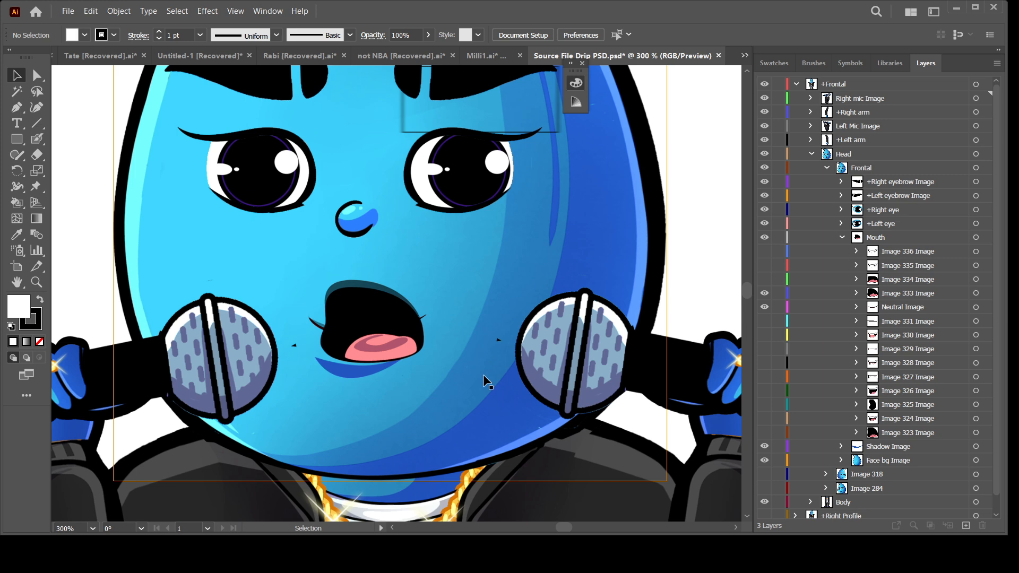
- Examine the character's face, microphone arms, hanging arms and jacket at several zoom levels
{"action": "key", "text": "ctrl+minus"}
{"action": "left_click_drag", "start_coordinate": [518, 390], "coordinate": [510, 379]}
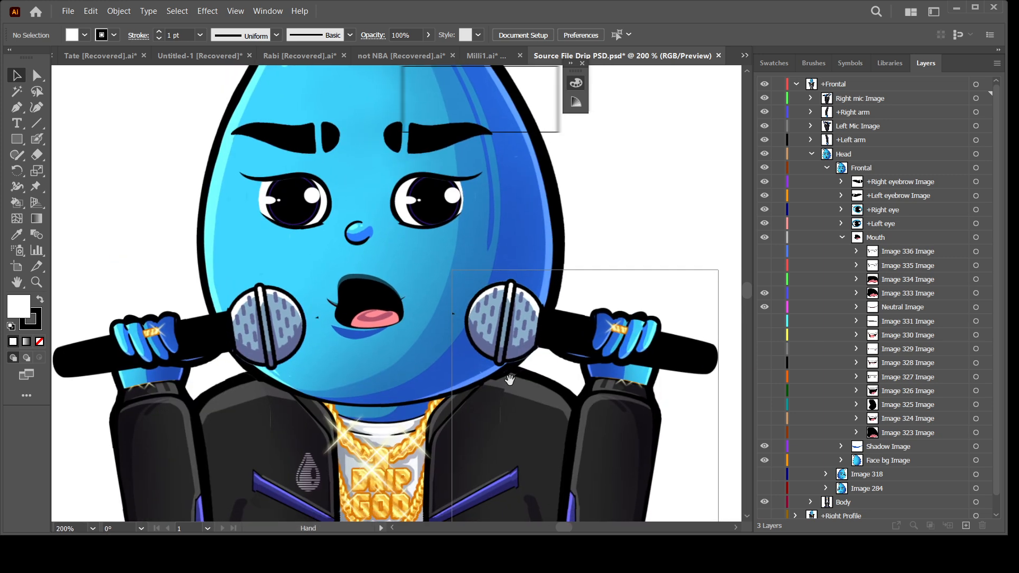
{"action": "scroll", "coordinate": [421, 304], "scroll_direction": "up", "scroll_amount": 3}
{"action": "key", "text": "ctrl+plus"}
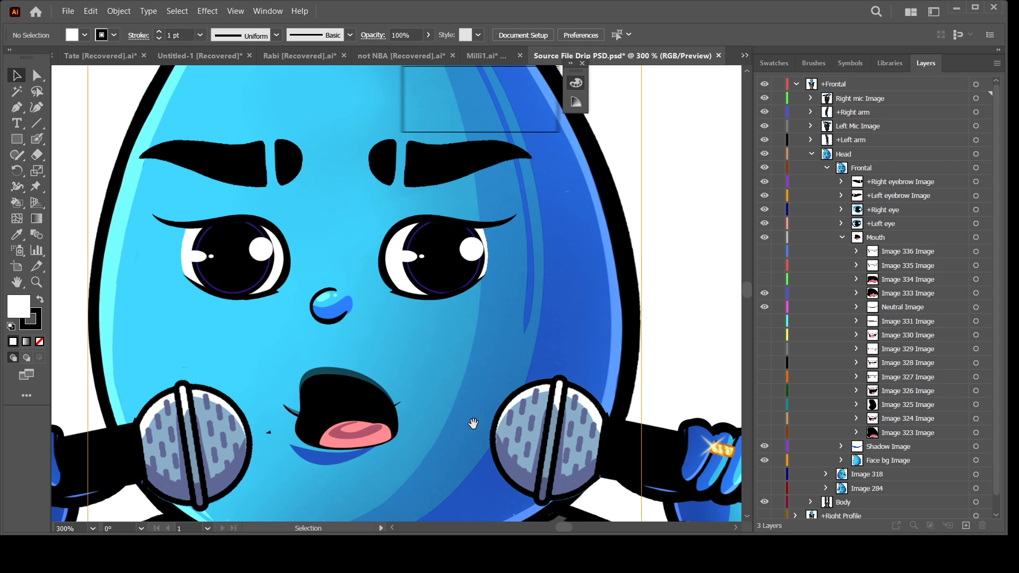
{"action": "left_click_drag", "start_coordinate": [462, 468], "coordinate": [461, 358]}
{"action": "key", "text": "ctrl+minus"}
{"action": "key", "text": "ctrl+minus"}
{"action": "left_click_drag", "start_coordinate": [466, 469], "coordinate": [471, 324]}
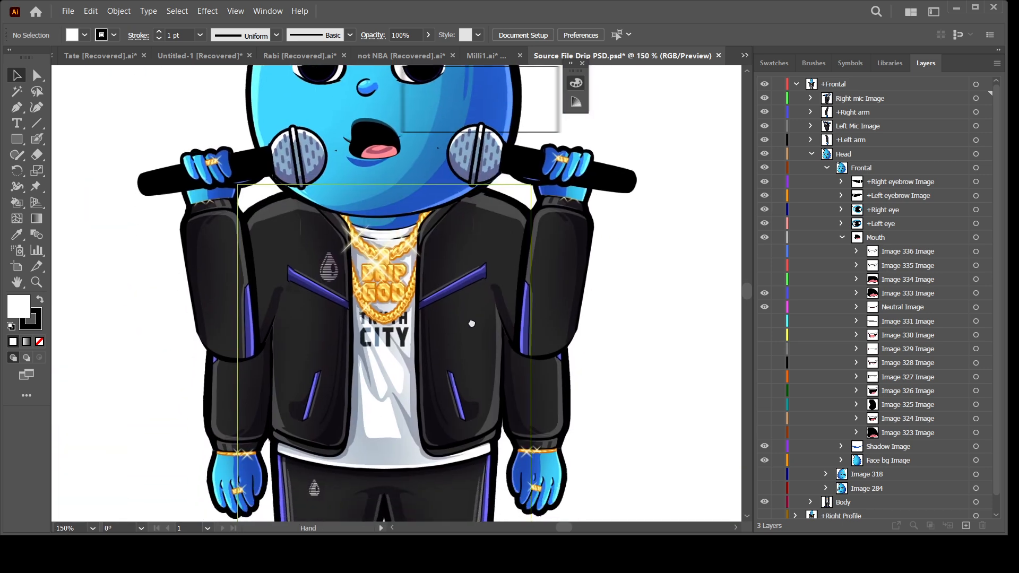
{"action": "left_click_drag", "start_coordinate": [472, 413], "coordinate": [514, 380]}
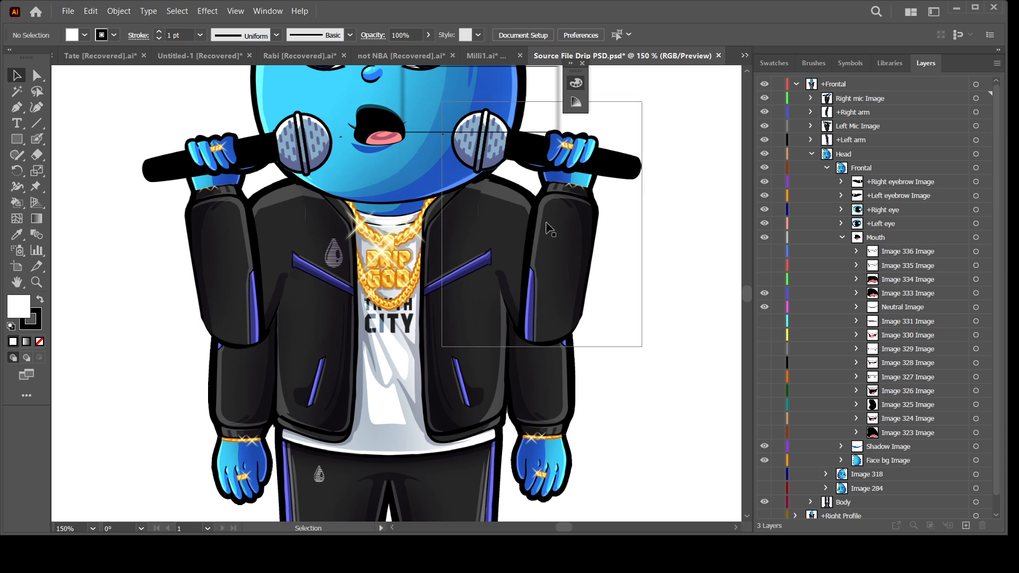
{"action": "key", "text": "ctrl+minus"}
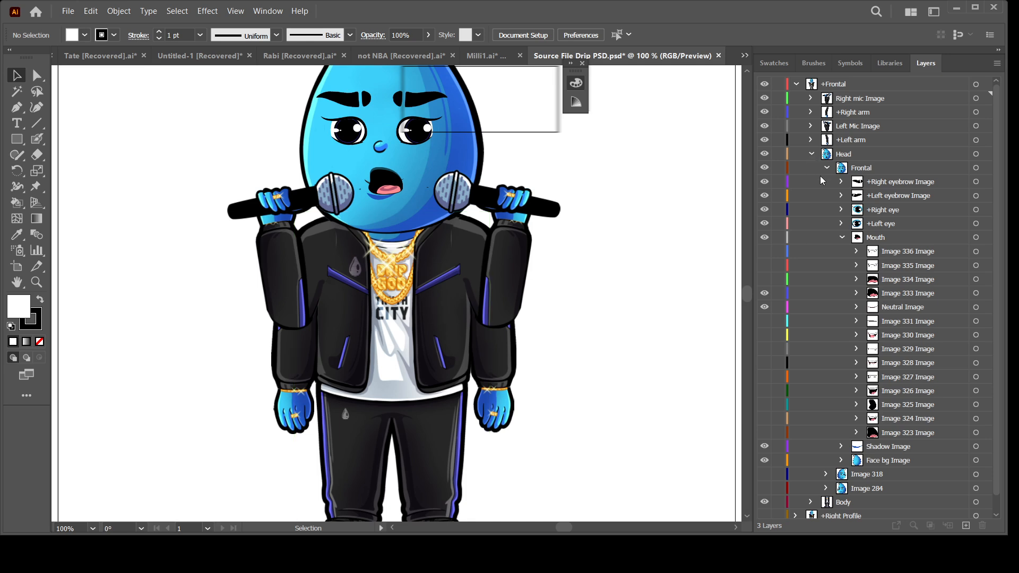
- Collapse the Head layer, show +Right Profile and toggle +Frontal on and off repeatedly to compare both poses
{"action": "left_click", "coordinate": [811, 154]}
{"action": "left_click", "coordinate": [764, 183]}
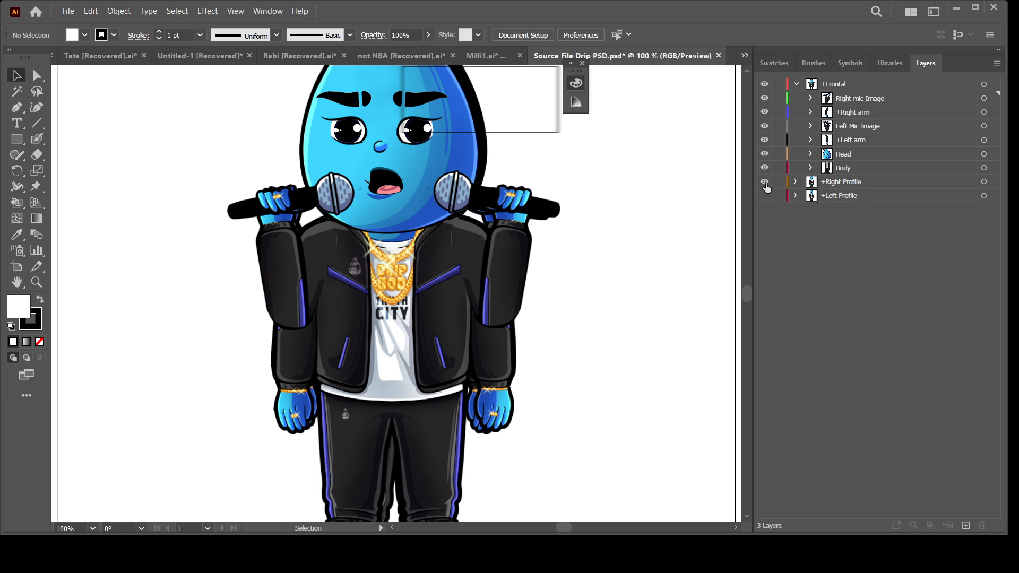
{"action": "left_click", "coordinate": [764, 85]}
{"action": "left_click", "coordinate": [764, 85]}
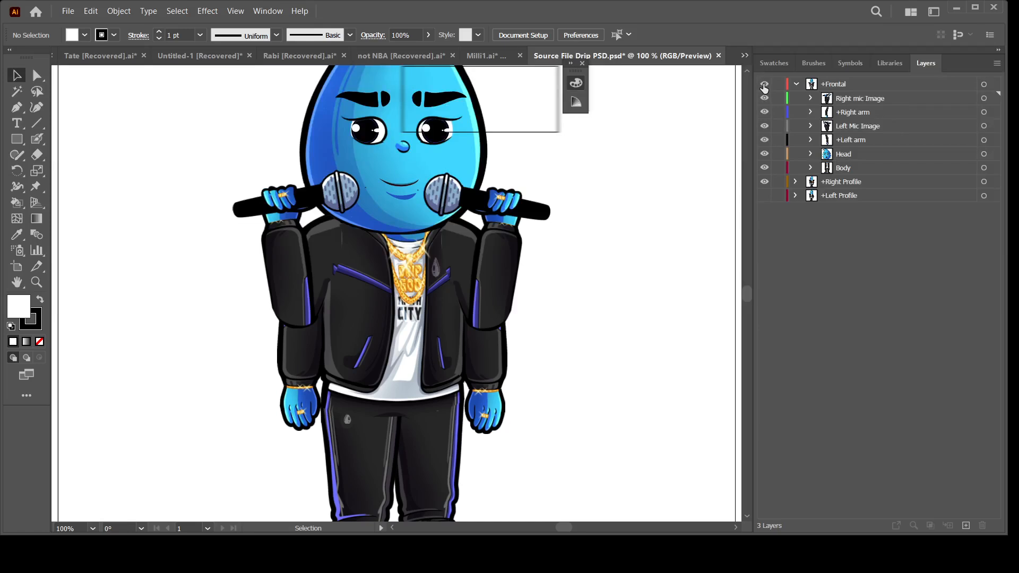
{"action": "left_click", "coordinate": [764, 84]}
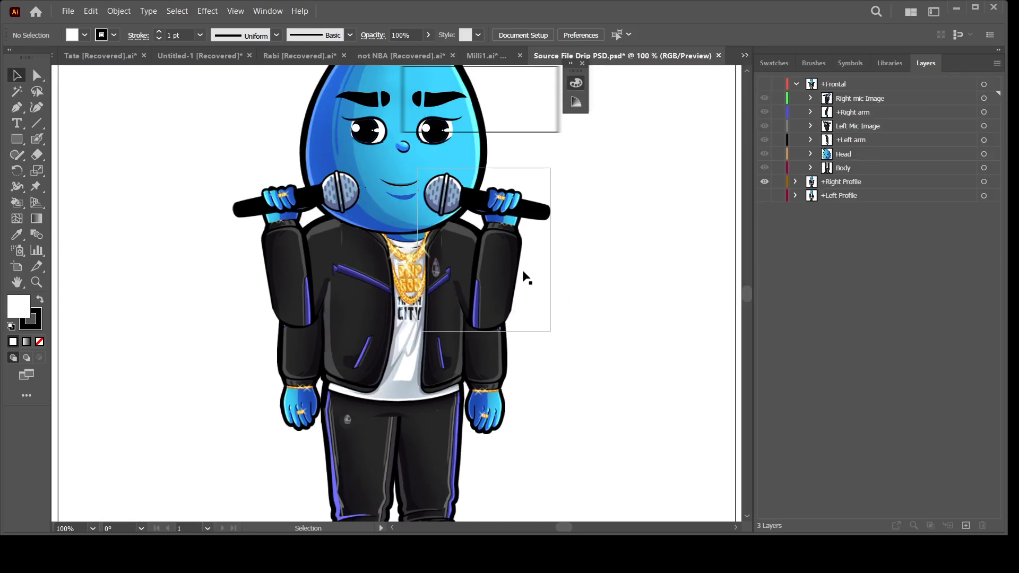
{"action": "left_click", "coordinate": [764, 84]}
{"action": "left_click", "coordinate": [764, 85]}
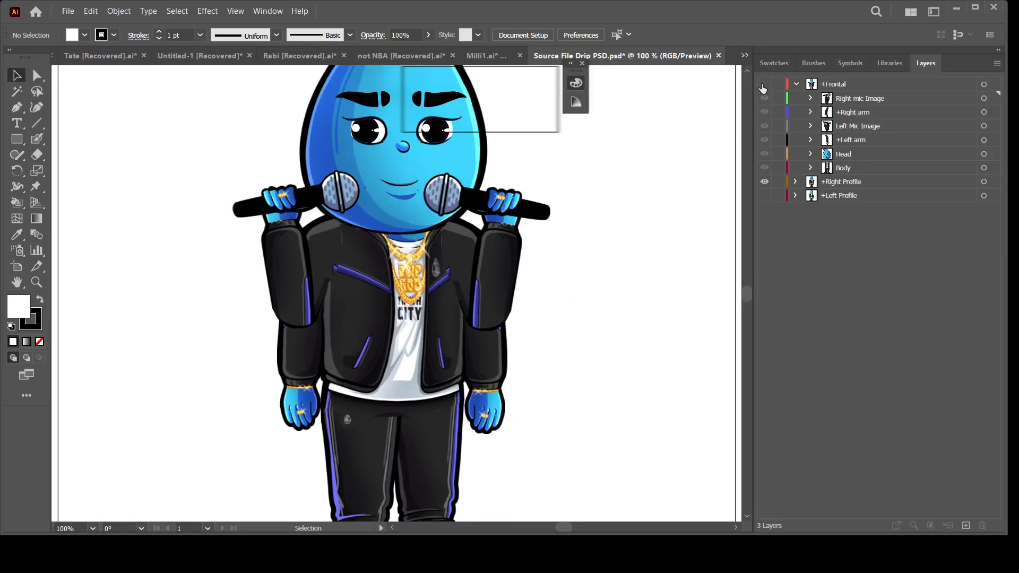
{"action": "left_click", "coordinate": [764, 85]}
{"action": "left_click", "coordinate": [764, 85]}
{"action": "left_click", "coordinate": [763, 85]}
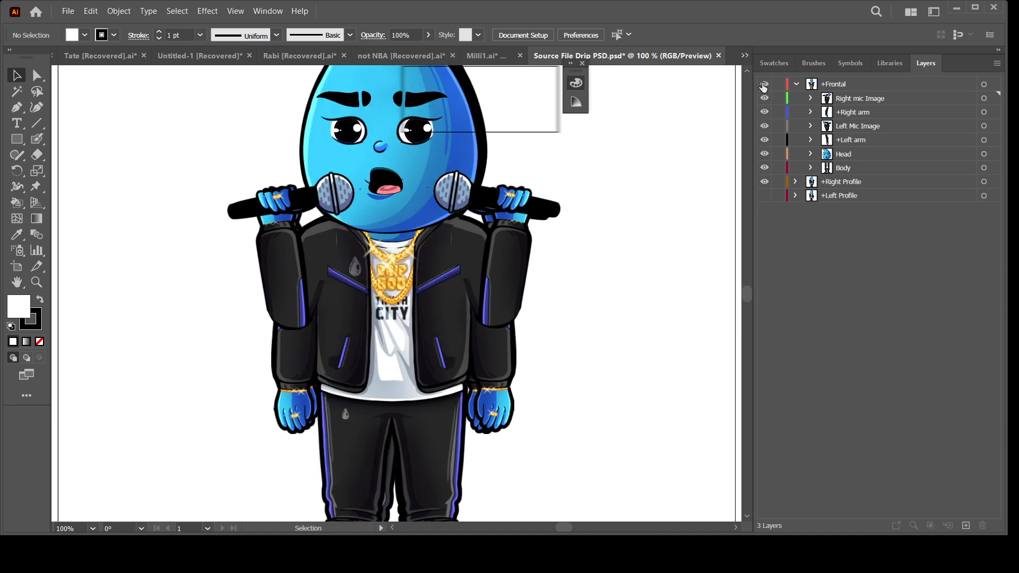
{"action": "left_click", "coordinate": [764, 85]}
{"action": "left_click", "coordinate": [764, 85]}
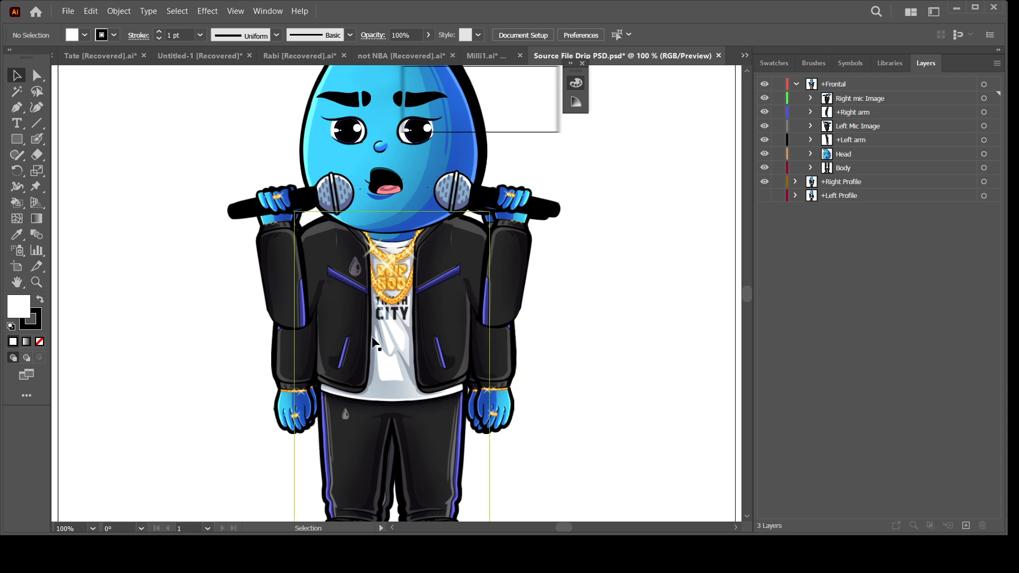
- Select all artwork on the +Frontal layer and inspect the outlines of its separate parts
{"action": "left_click", "coordinate": [992, 84]}
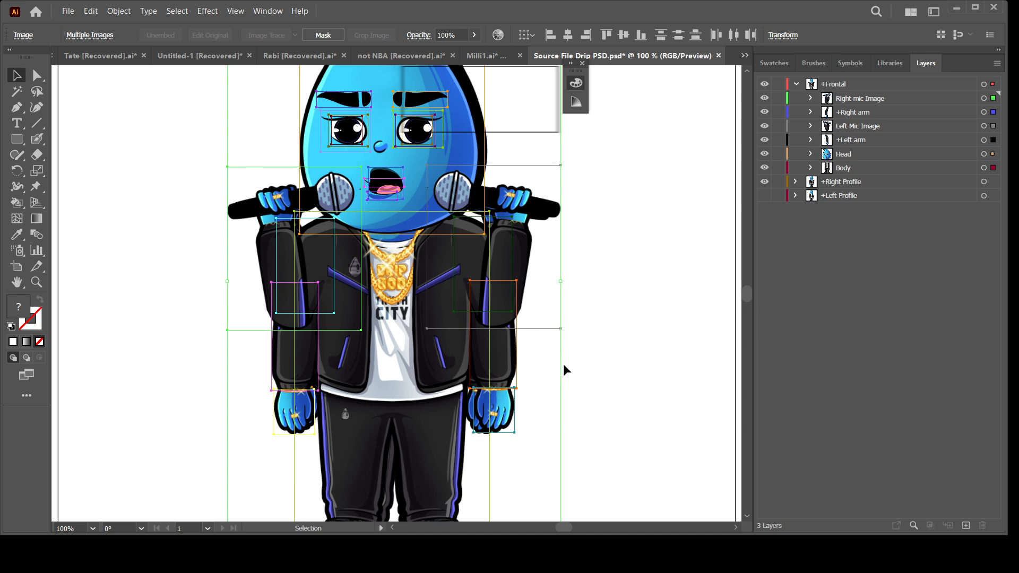
{"action": "scroll", "coordinate": [555, 353], "scroll_direction": "down", "scroll_amount": 3}
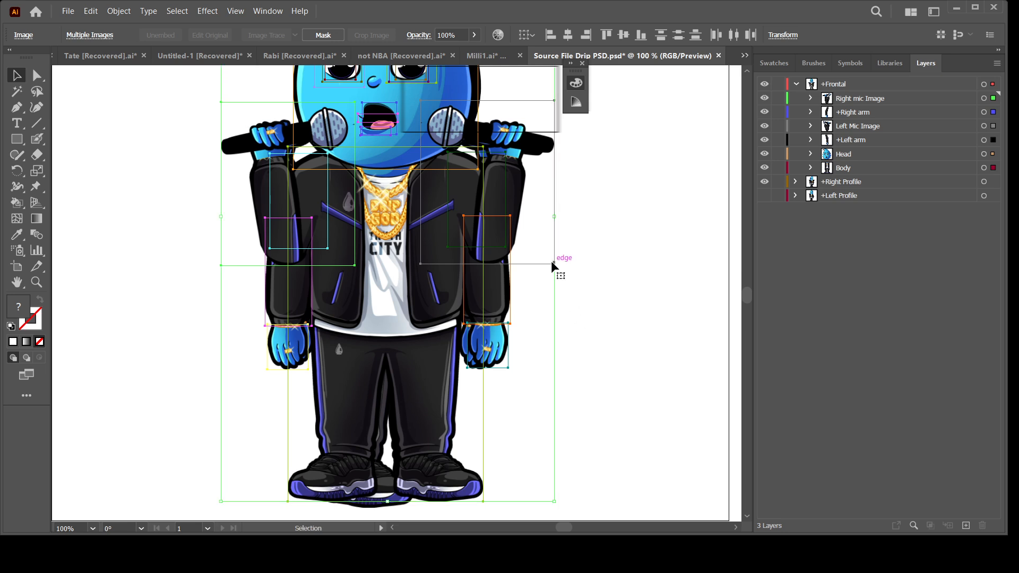
{"action": "scroll", "coordinate": [551, 260], "scroll_direction": "up", "scroll_amount": 3}
{"action": "scroll", "coordinate": [549, 303], "scroll_direction": "up", "scroll_amount": 2}
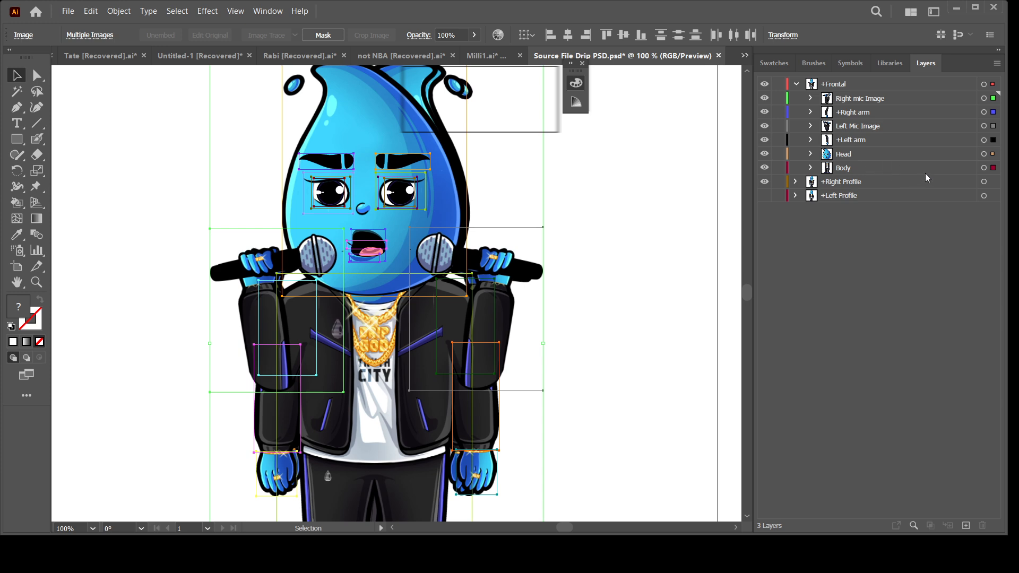
- Target the Body layer to select only the frontal body image
{"action": "left_click", "coordinate": [983, 168]}
{"action": "scroll", "coordinate": [555, 409], "scroll_direction": "down", "scroll_amount": 4}
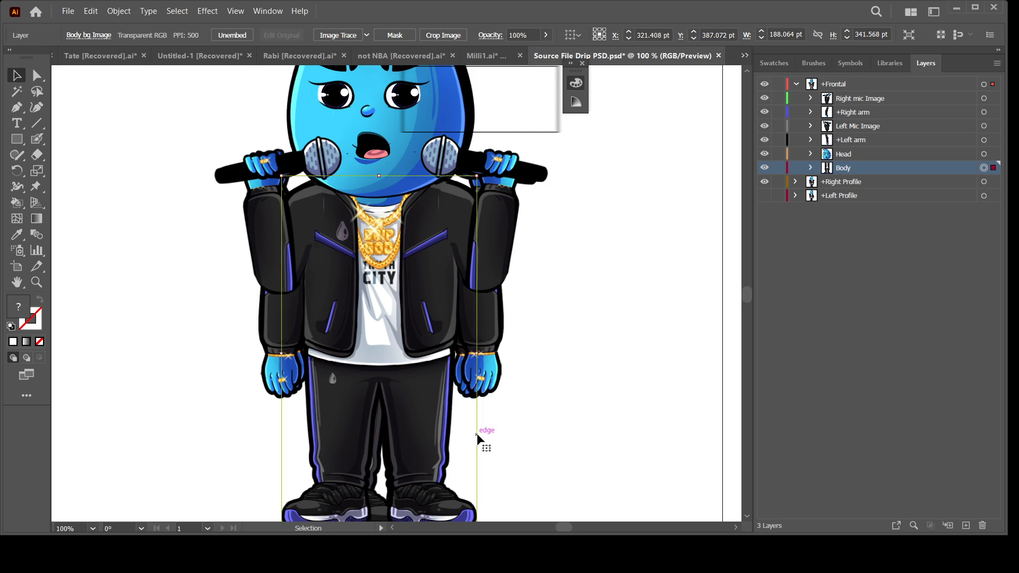
{"action": "left_click_drag", "start_coordinate": [537, 417], "coordinate": [544, 396]}
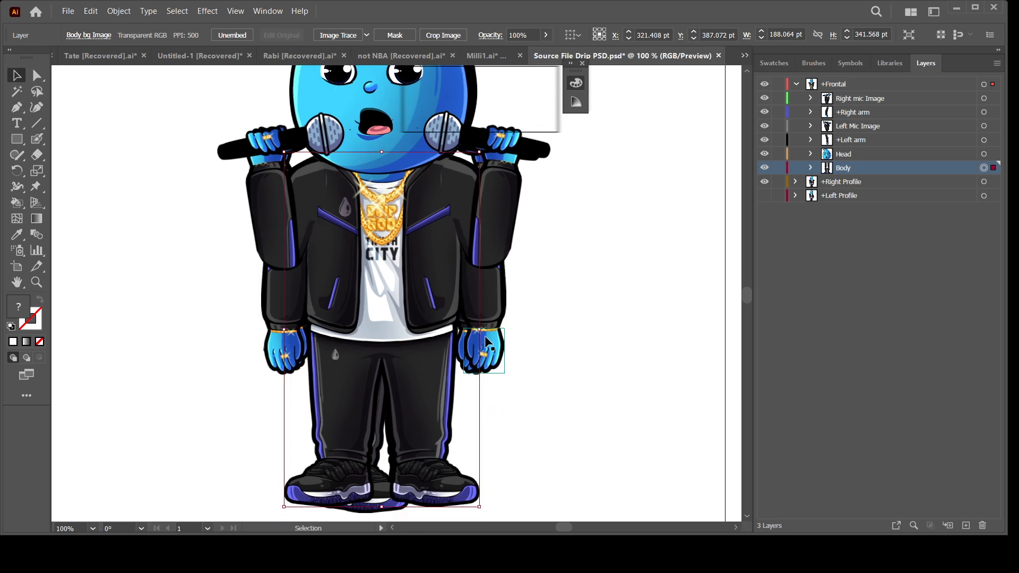
- Try narrowing the body image horizontally from its side and undo the resize
{"action": "left_click_drag", "start_coordinate": [479, 331], "coordinate": [467, 331]}
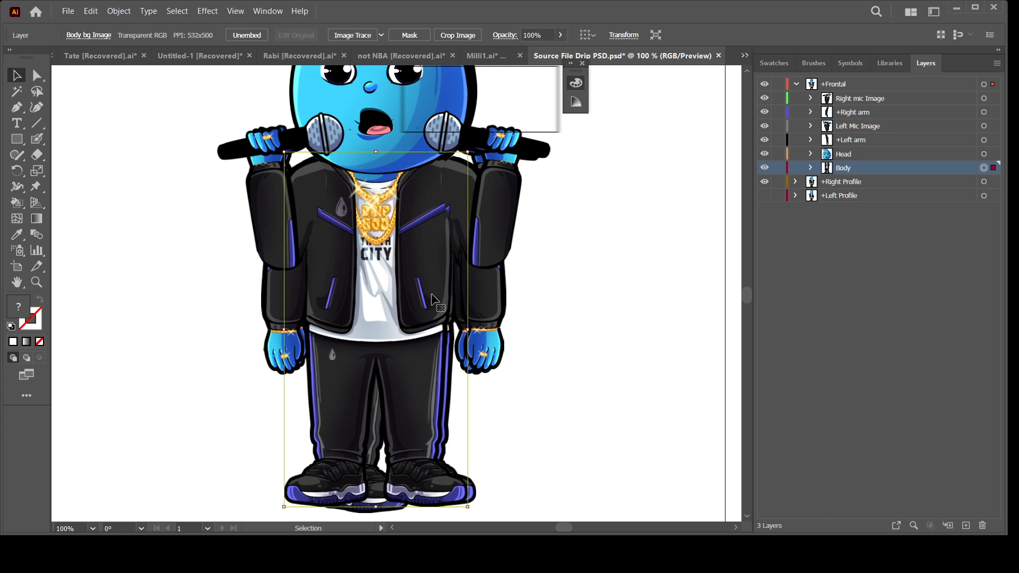
{"action": "key", "text": "ctrl+z"}
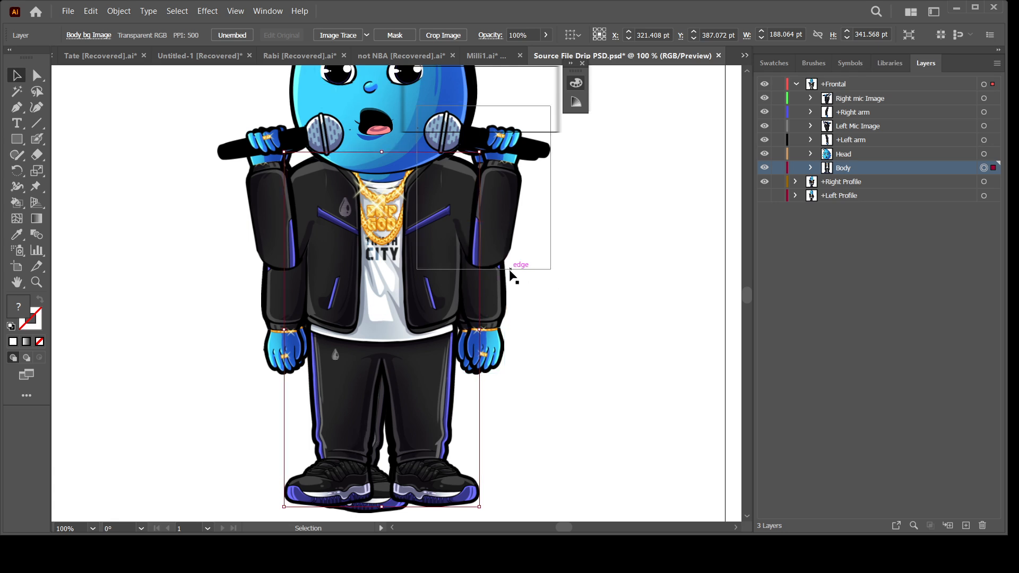
- Activate the Perspective Grid tool over the character and switch to the Perspective Selection tool
{"action": "scroll", "coordinate": [607, 271], "scroll_direction": "up", "scroll_amount": 1}
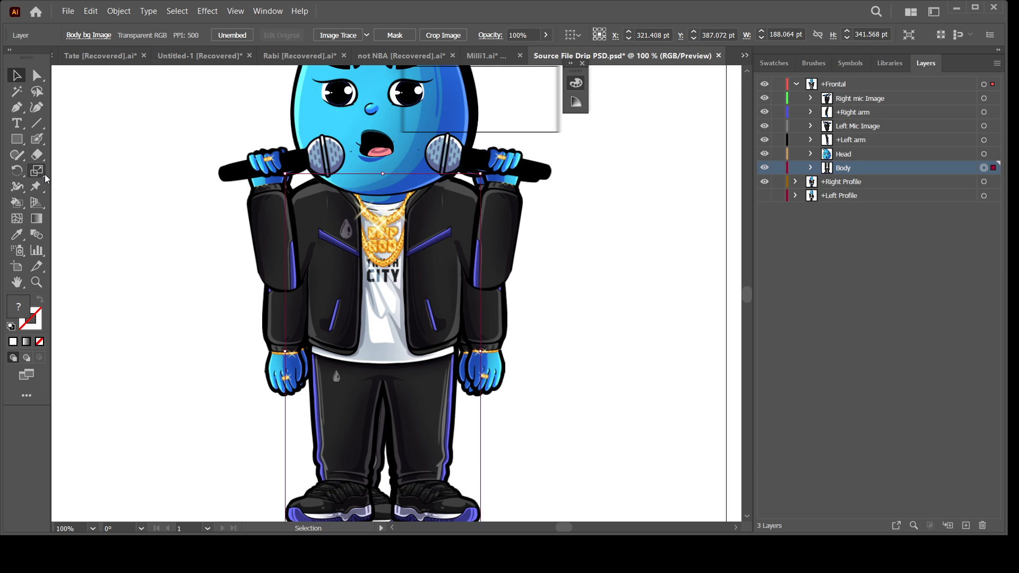
{"action": "left_click", "coordinate": [42, 206]}
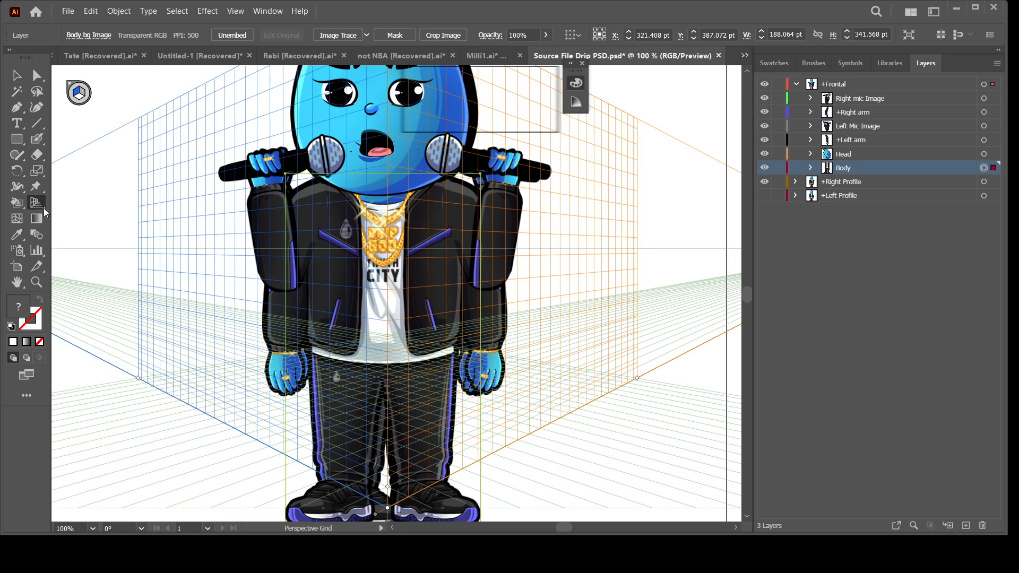
{"action": "key", "text": "shift+v"}
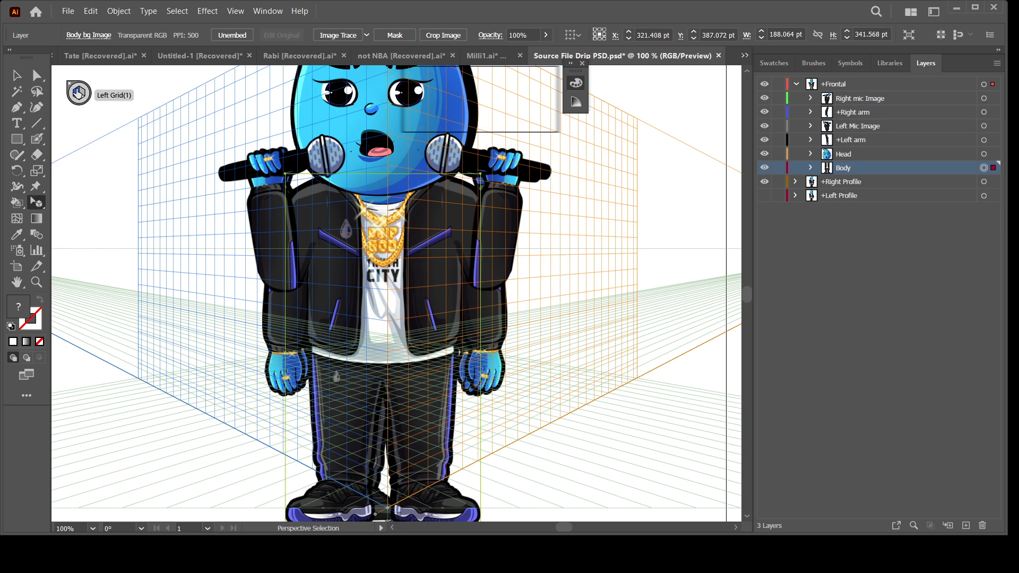
- Dismiss the perspective grid and reselect the body image through the Body layer
{"action": "left_click", "coordinate": [73, 91]}
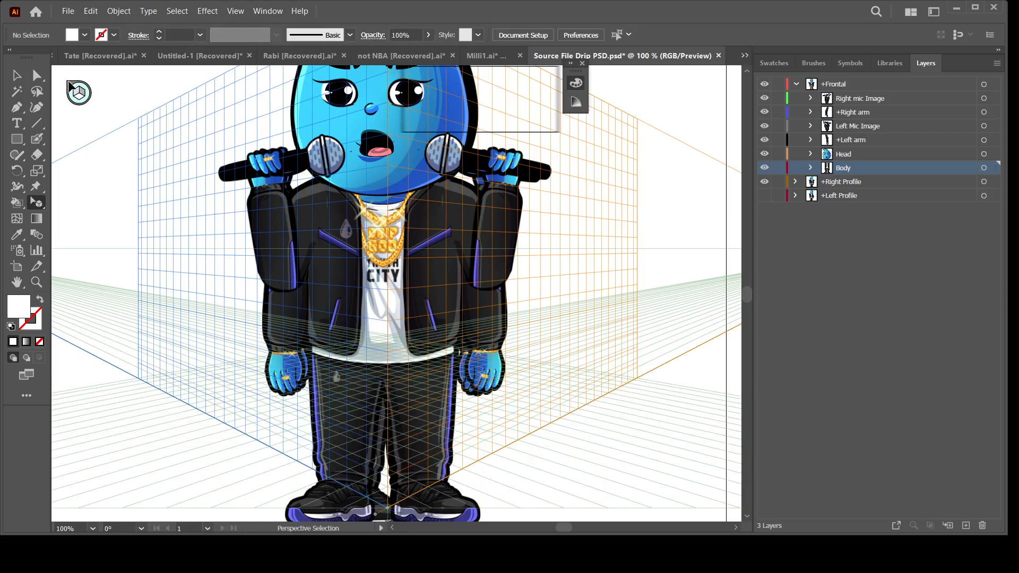
{"action": "left_click", "coordinate": [69, 84]}
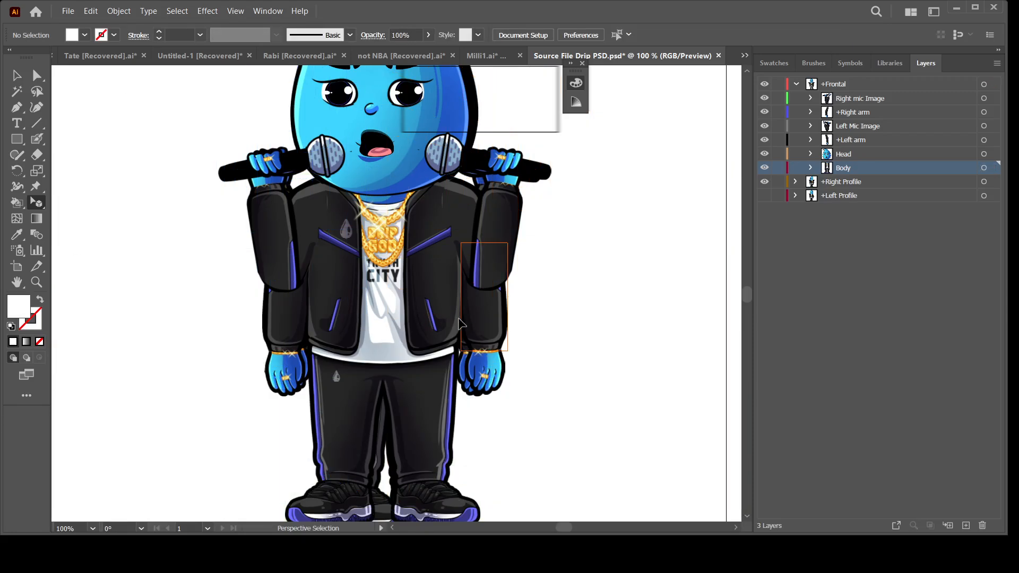
{"action": "left_click", "coordinate": [984, 168]}
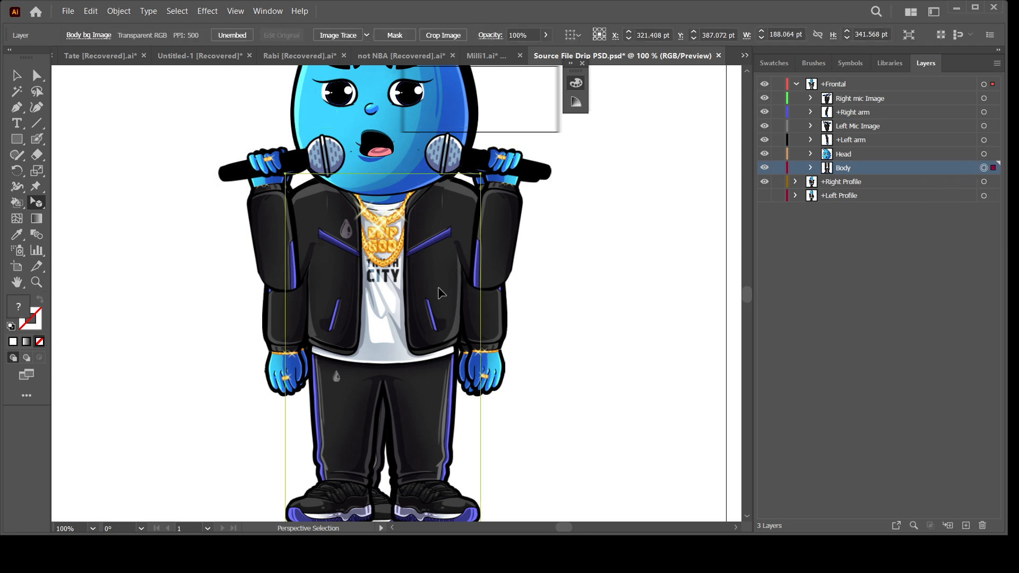
- Deselect the body image and examine the frontal character from its shoes up to its head
{"action": "scroll", "coordinate": [557, 382], "scroll_direction": "down", "scroll_amount": 3}
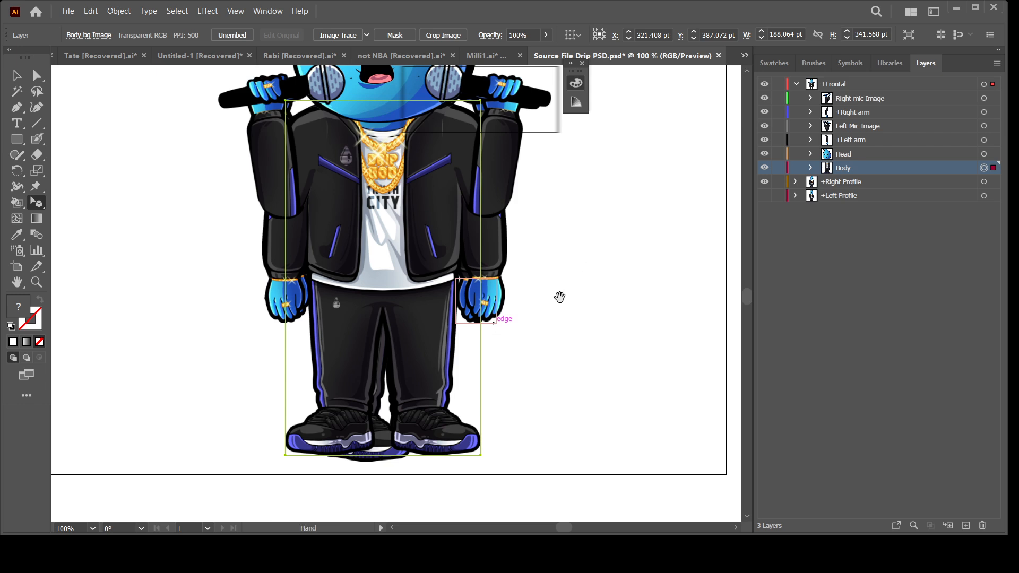
{"action": "scroll", "coordinate": [557, 295], "scroll_direction": "up", "scroll_amount": 1}
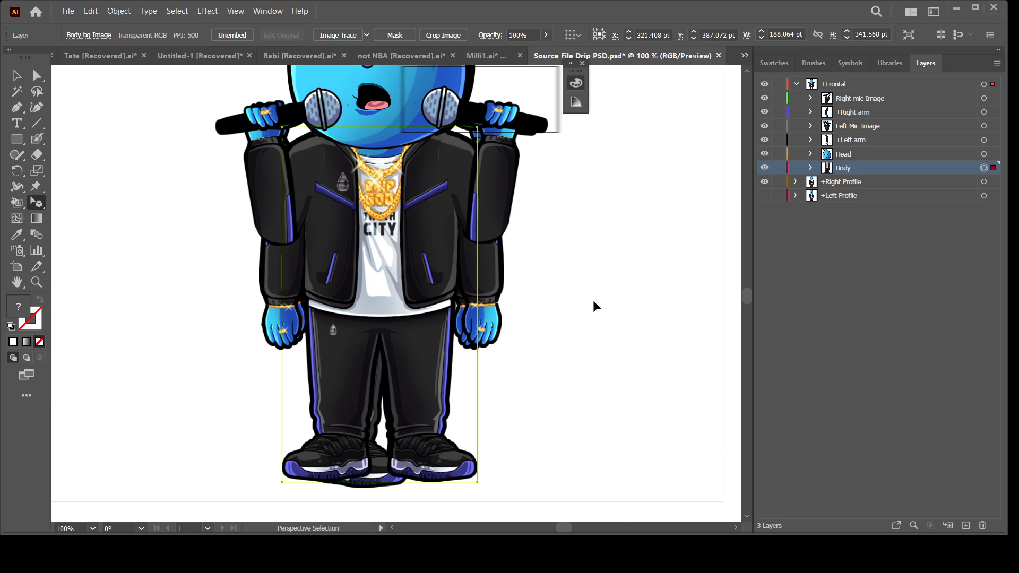
{"action": "left_click_drag", "start_coordinate": [574, 281], "coordinate": [571, 345]}
{"action": "left_click_drag", "start_coordinate": [586, 260], "coordinate": [574, 374]}
{"action": "key", "text": "ctrl+="}
{"action": "key", "text": "ctrl+="}
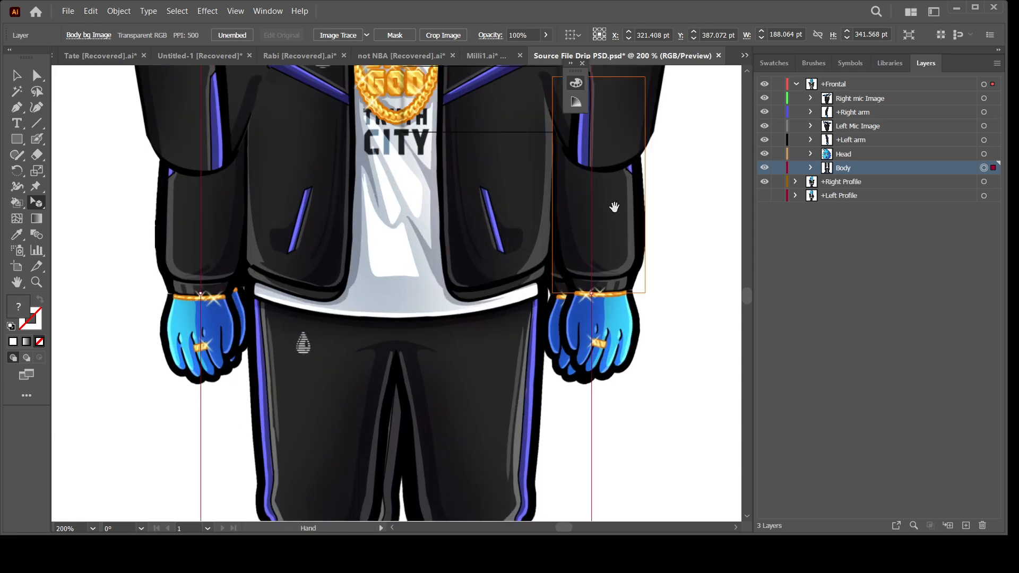
{"action": "left_click_drag", "start_coordinate": [614, 207], "coordinate": [556, 442]}
{"action": "left_click", "coordinate": [701, 264]}
{"action": "key", "text": "ctrl+-"}
{"action": "key", "text": "ctrl+-"}
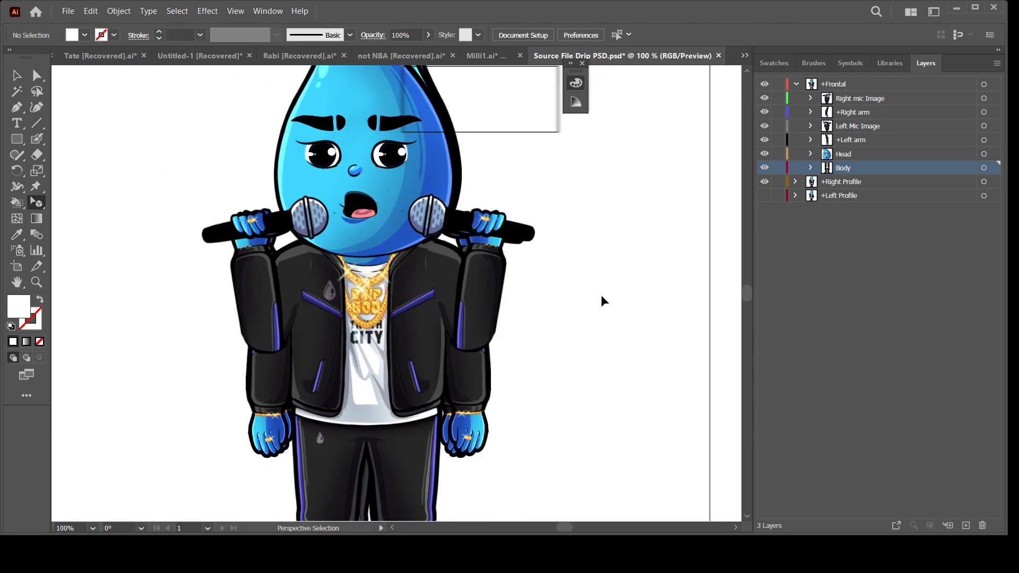
{"action": "scroll", "coordinate": [602, 301], "scroll_direction": "up", "scroll_amount": 3}
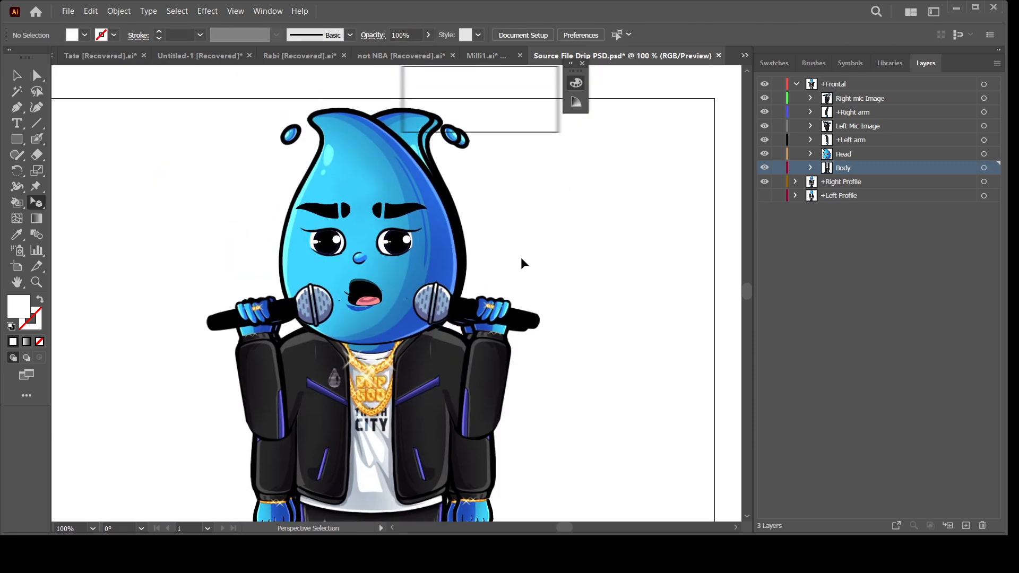
{"action": "left_click_drag", "start_coordinate": [559, 250], "coordinate": [545, 291]}
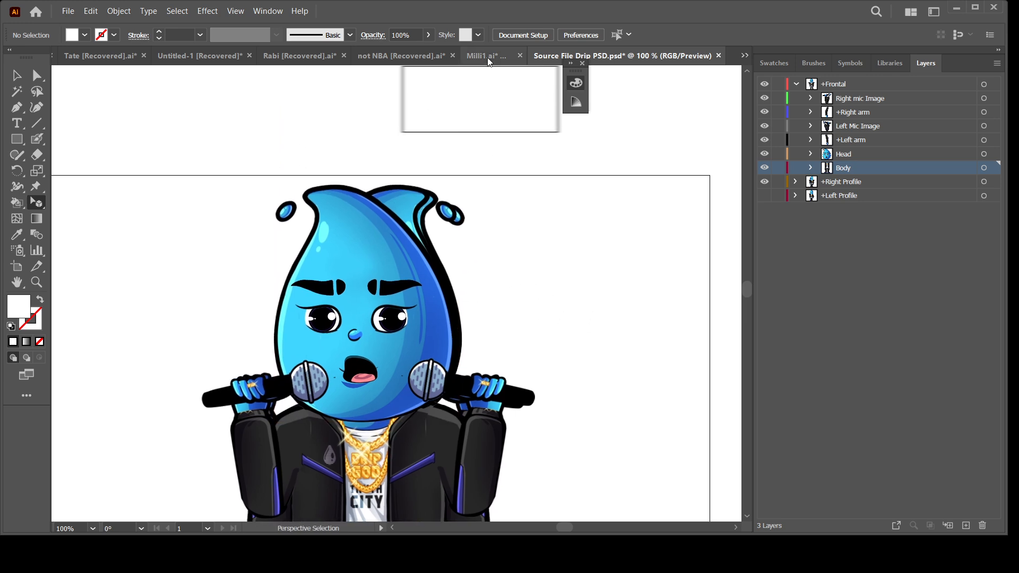
{"action": "left_click_drag", "start_coordinate": [568, 328], "coordinate": [566, 282]}
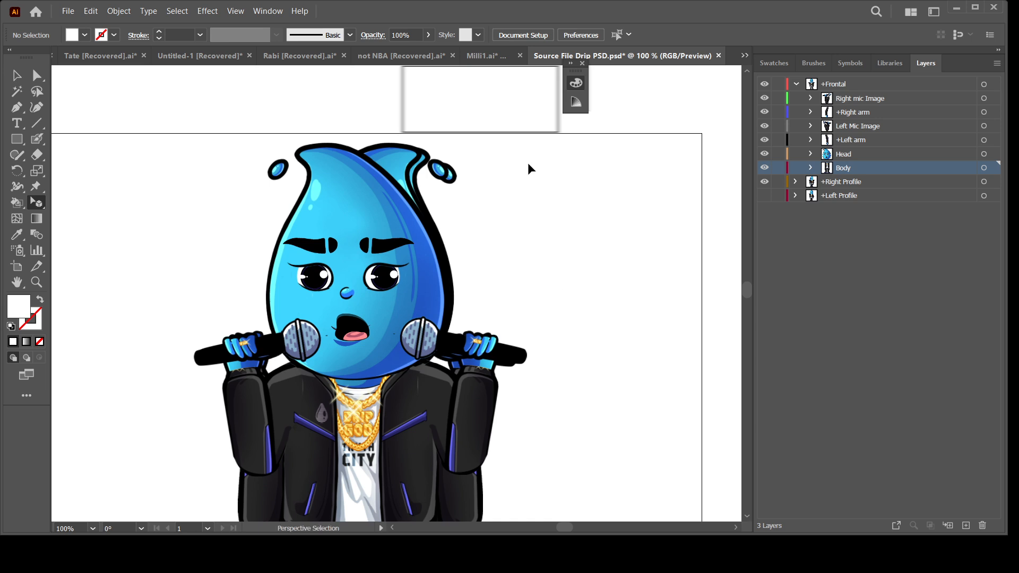
- Switch to the Milli1.ai document and show the VSI layer so its white rectangle fades the linked character image
{"action": "left_click", "coordinate": [492, 55]}
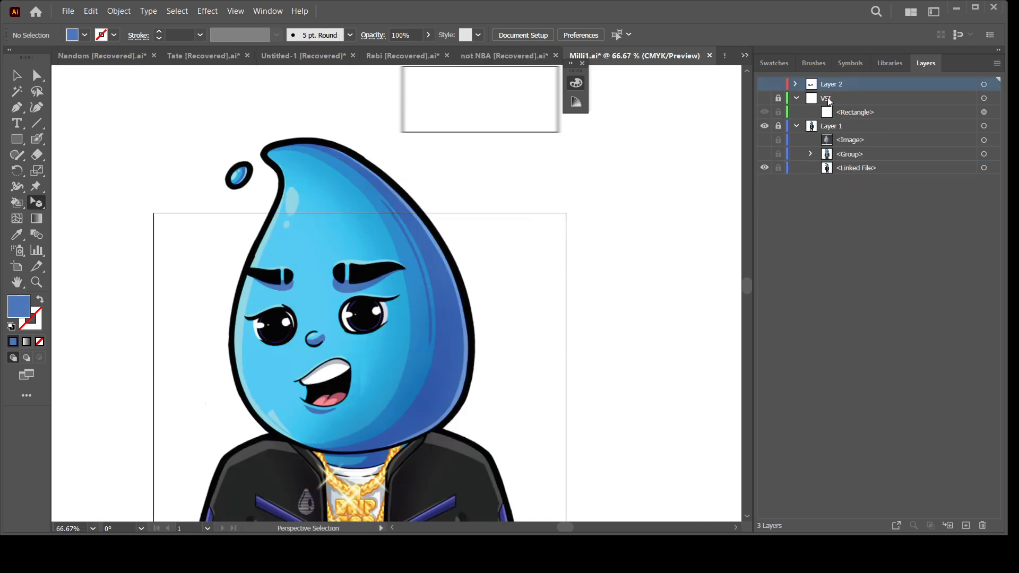
{"action": "left_click", "coordinate": [828, 99]}
{"action": "left_click", "coordinate": [764, 98]}
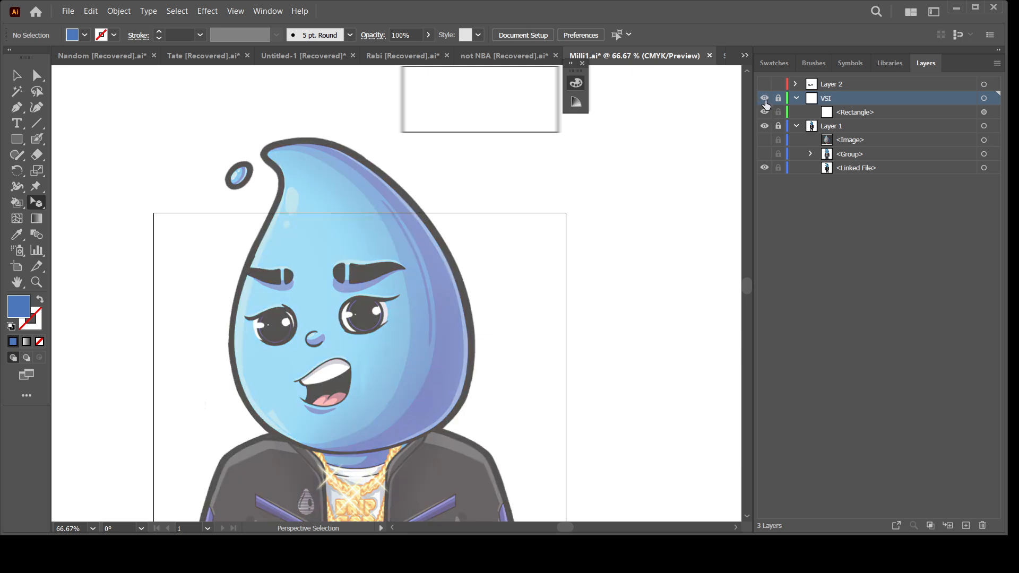
{"action": "left_click", "coordinate": [764, 99]}
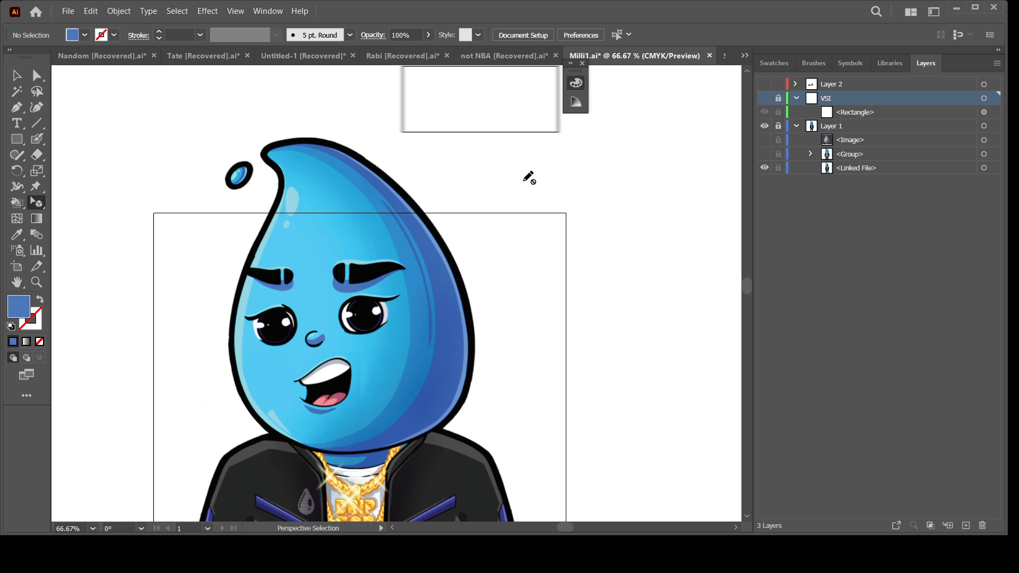
{"action": "left_click", "coordinate": [765, 98]}
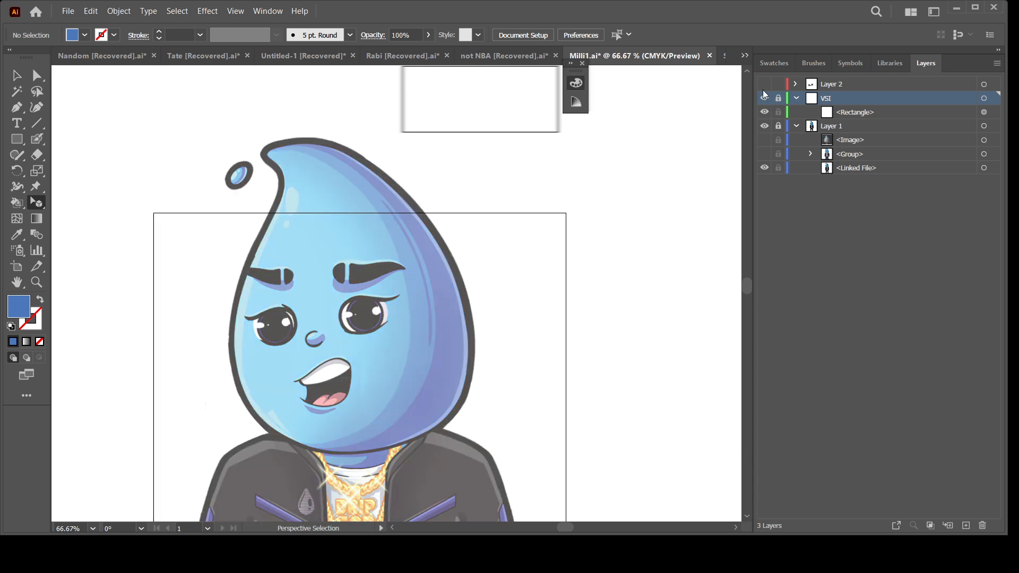
- Show Layer 2 and expand it to list its groups, toggling the VSI layer's visibility off and on
{"action": "left_click", "coordinate": [763, 84]}
{"action": "left_click", "coordinate": [817, 86]}
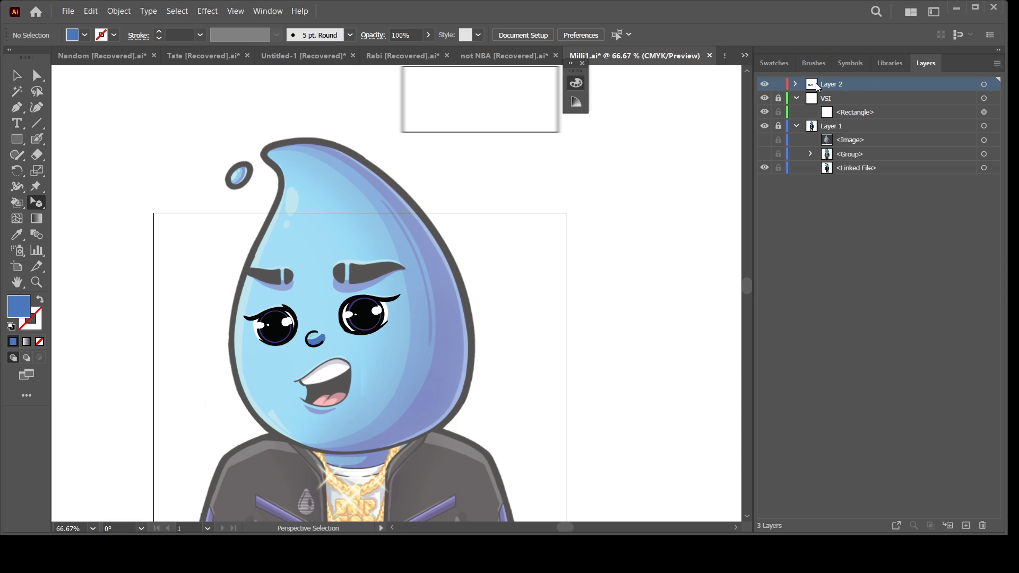
{"action": "left_click", "coordinate": [795, 84]}
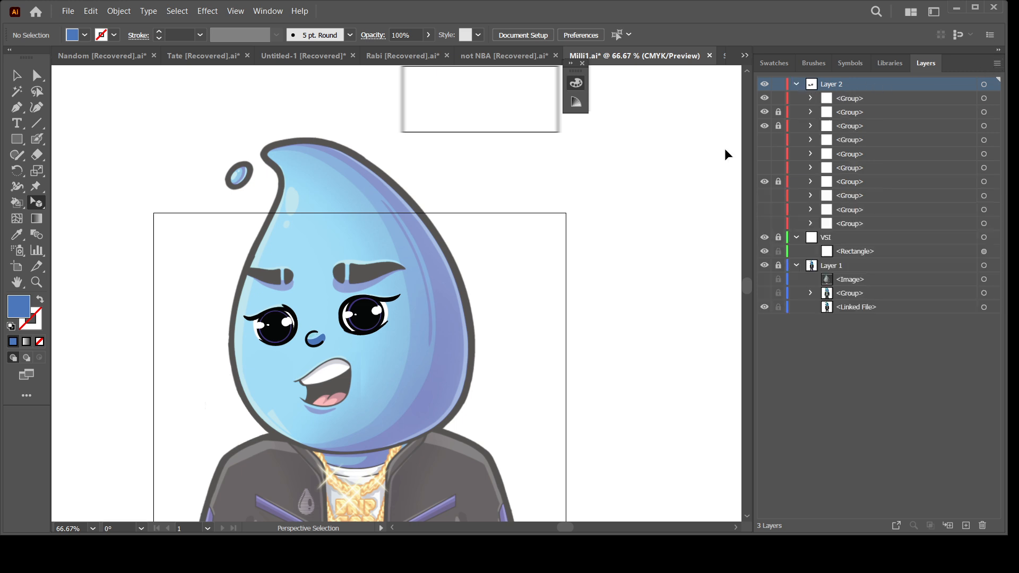
{"action": "left_click", "coordinate": [763, 238]}
{"action": "left_click", "coordinate": [764, 238]}
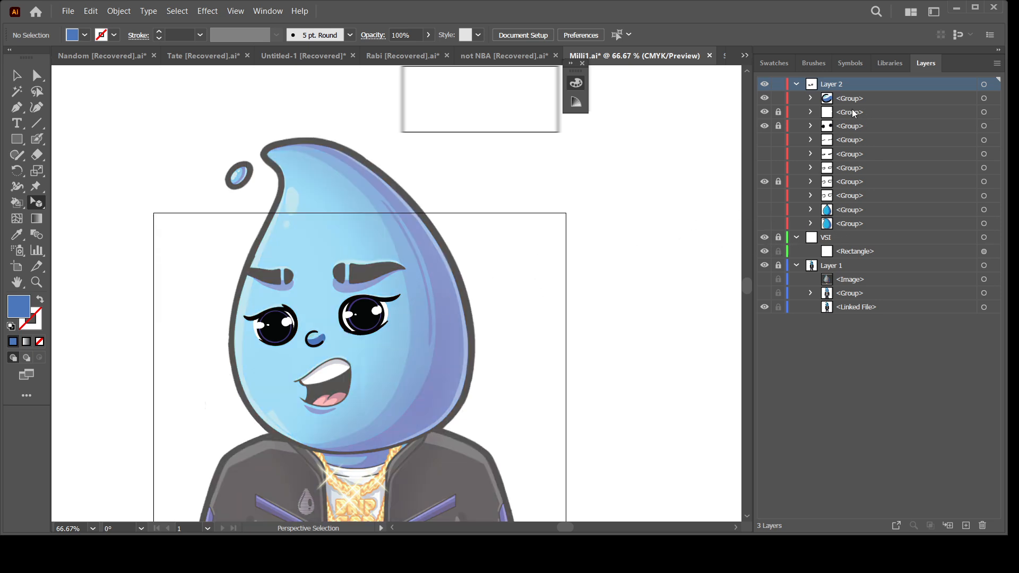
- Target the nose group in Layer 2, deselect it, and inspect its traced vector shapes closely against the linked image
{"action": "left_click", "coordinate": [984, 98]}
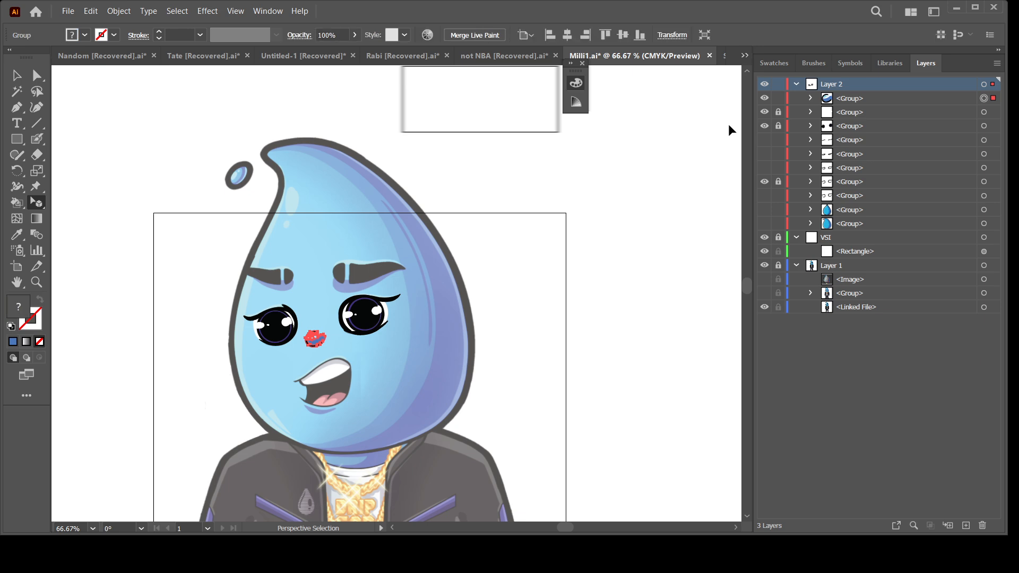
{"action": "left_click", "coordinate": [727, 134]}
{"action": "key", "text": "ctrl+plus"}
{"action": "key", "text": "ctrl+plus"}
{"action": "key", "text": "ctrl+plus"}
{"action": "left_click_drag", "start_coordinate": [324, 401], "coordinate": [496, 304]}
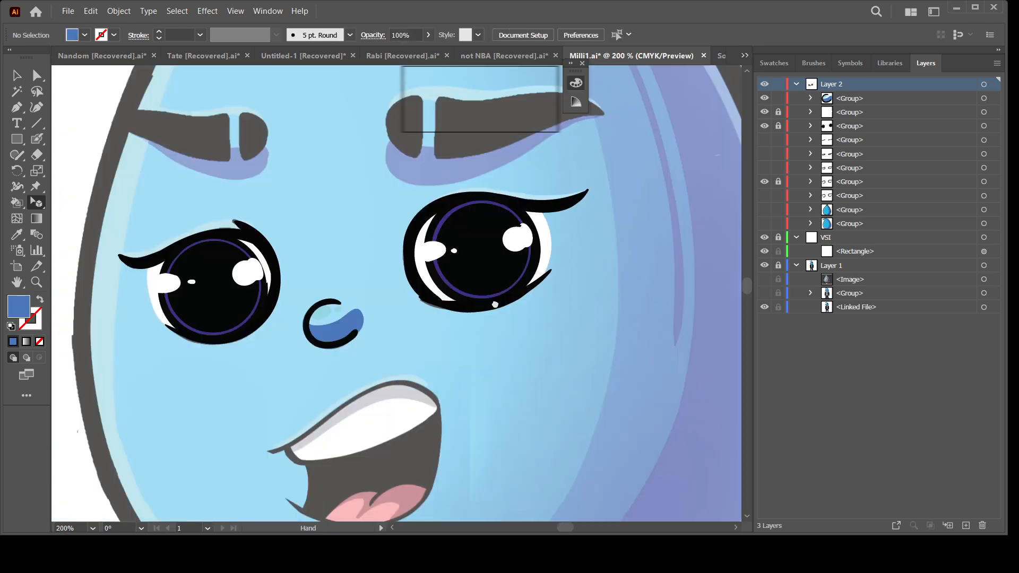
{"action": "left_click_drag", "start_coordinate": [361, 352], "coordinate": [459, 319]}
{"action": "key", "text": "ctrl+plus"}
{"action": "key", "text": "ctrl+plus"}
{"action": "key", "text": "ctrl+plus"}
{"action": "key", "text": "ctrl+plus"}
{"action": "key", "text": "ctrl+plus"}
{"action": "key", "text": "ctrl+plus"}
{"action": "key", "text": "ctrl+plus"}
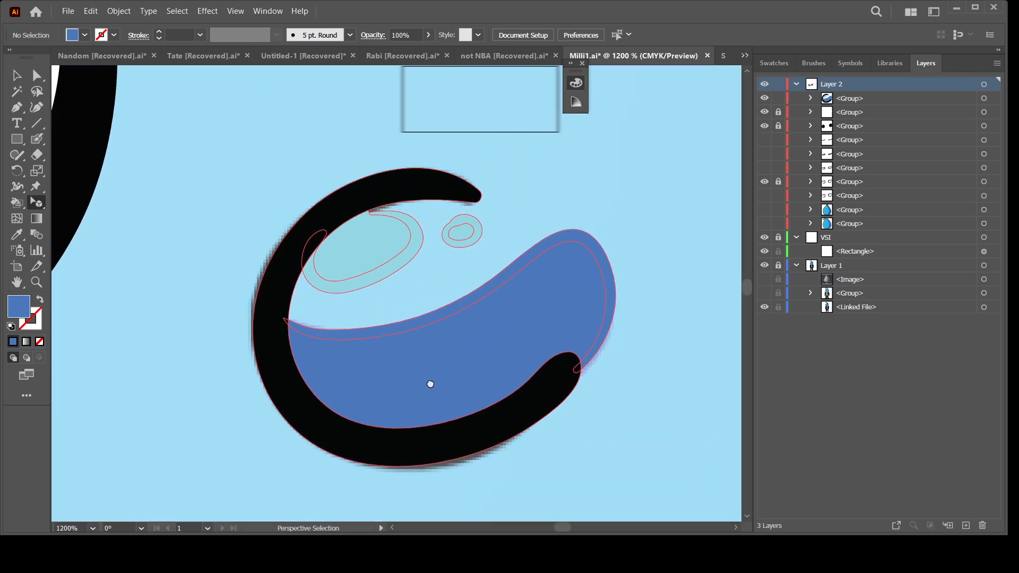
{"action": "key", "text": "ctrl+plus"}
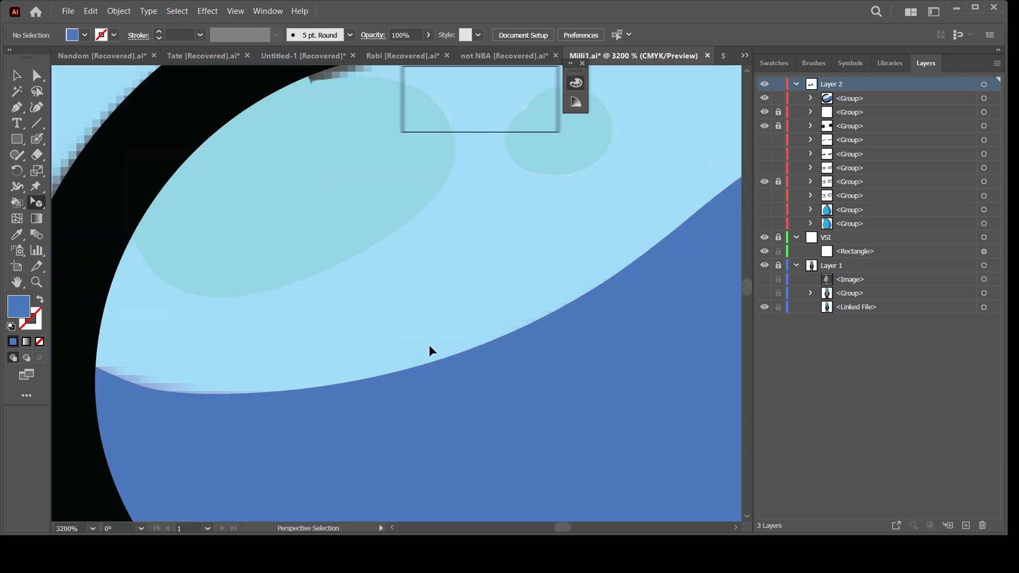
- Hide Layer 1 and show the lowest head group in Layer 2 behind the eyes and nose
{"action": "left_click", "coordinate": [764, 267]}
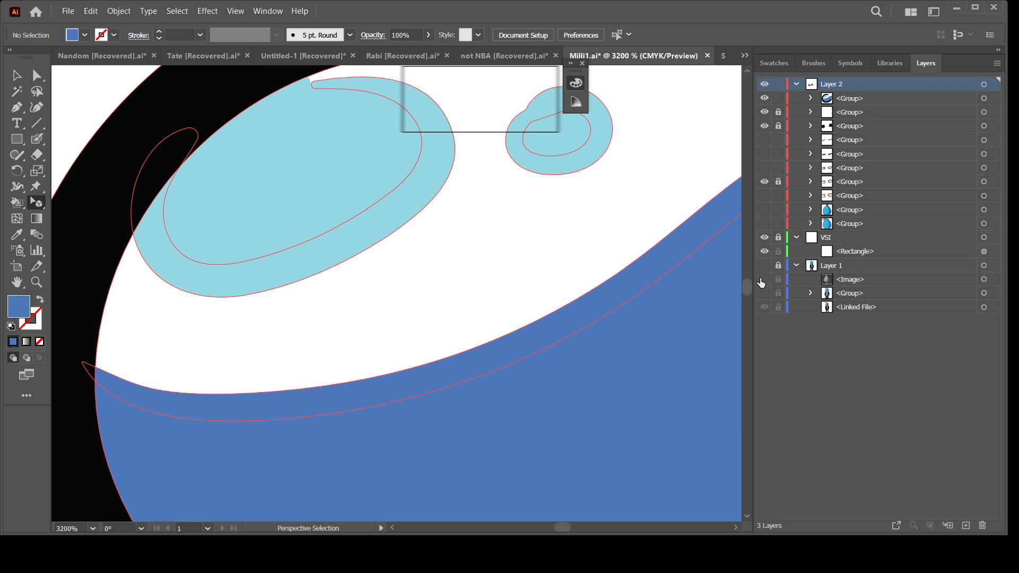
{"action": "key", "text": "ctrl+minus"}
{"action": "key", "text": "ctrl+minus"}
{"action": "key", "text": "ctrl+minus"}
{"action": "key", "text": "ctrl+minus"}
{"action": "key", "text": "ctrl+minus"}
{"action": "key", "text": "ctrl+minus"}
{"action": "key", "text": "ctrl+minus"}
{"action": "key", "text": "ctrl+minus"}
{"action": "key", "text": "ctrl+minus"}
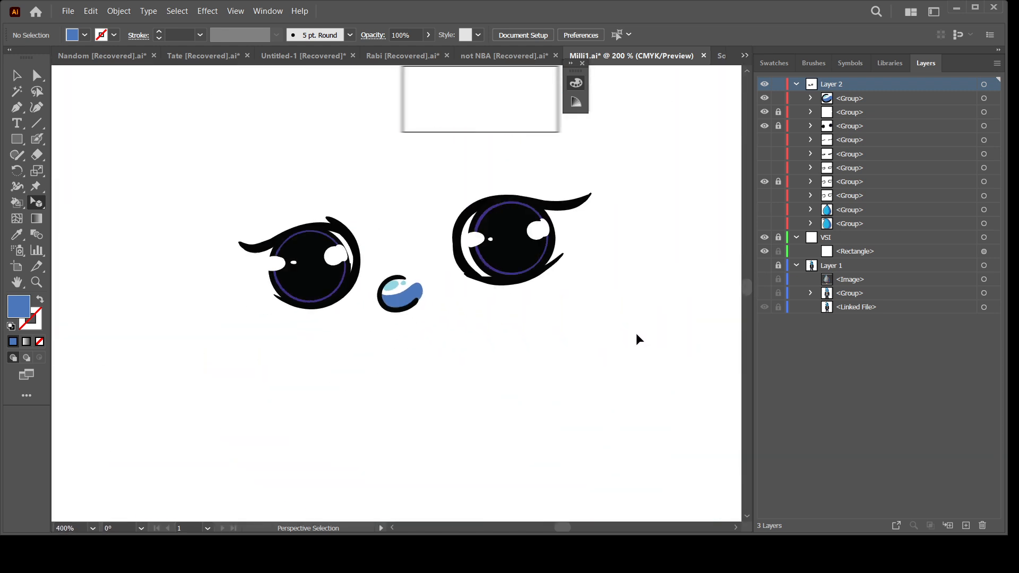
{"action": "key", "text": "ctrl+minus"}
{"action": "key", "text": "ctrl+plus"}
{"action": "left_click", "coordinate": [763, 223]}
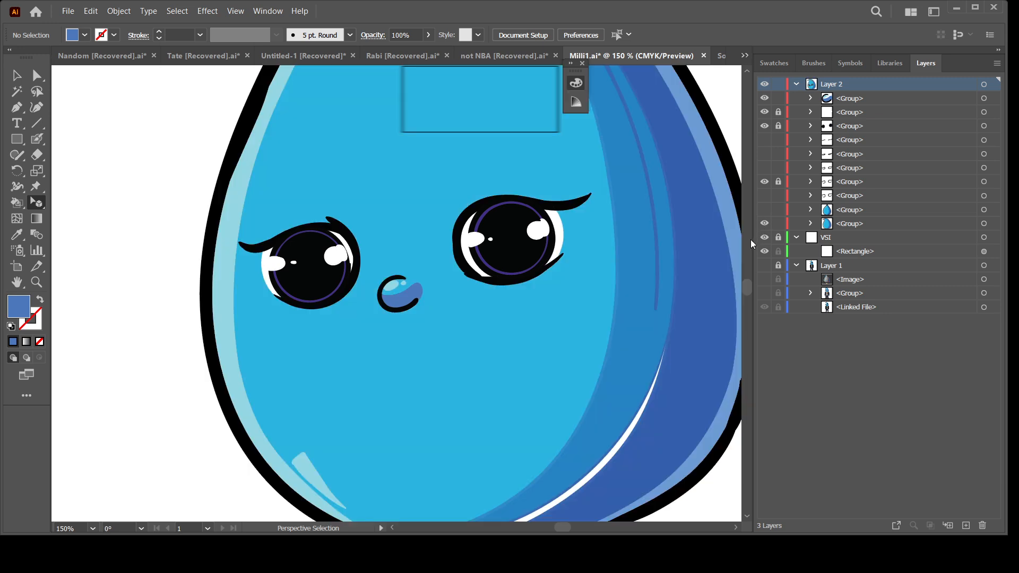
- Sample the blue shading with the Eyedropper and fill the head's curved white gap using the Live Paint Bucket
{"action": "left_click_drag", "start_coordinate": [614, 362], "coordinate": [459, 334]}
{"action": "left_click_drag", "start_coordinate": [529, 431], "coordinate": [571, 331]}
{"action": "key", "text": "ctrl+plus"}
{"action": "key", "text": "ctrl+plus"}
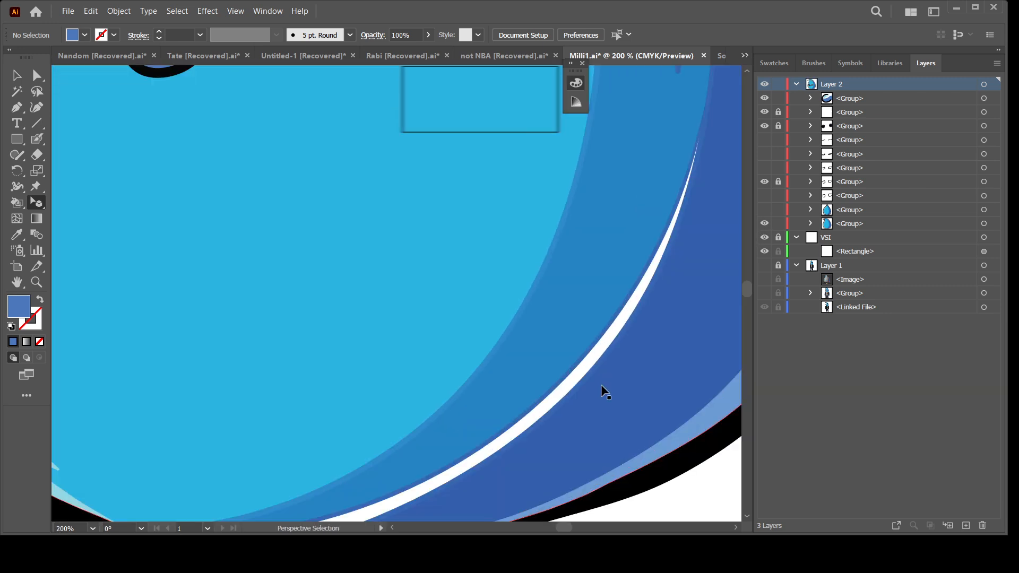
{"action": "left_click_drag", "start_coordinate": [578, 450], "coordinate": [586, 312]}
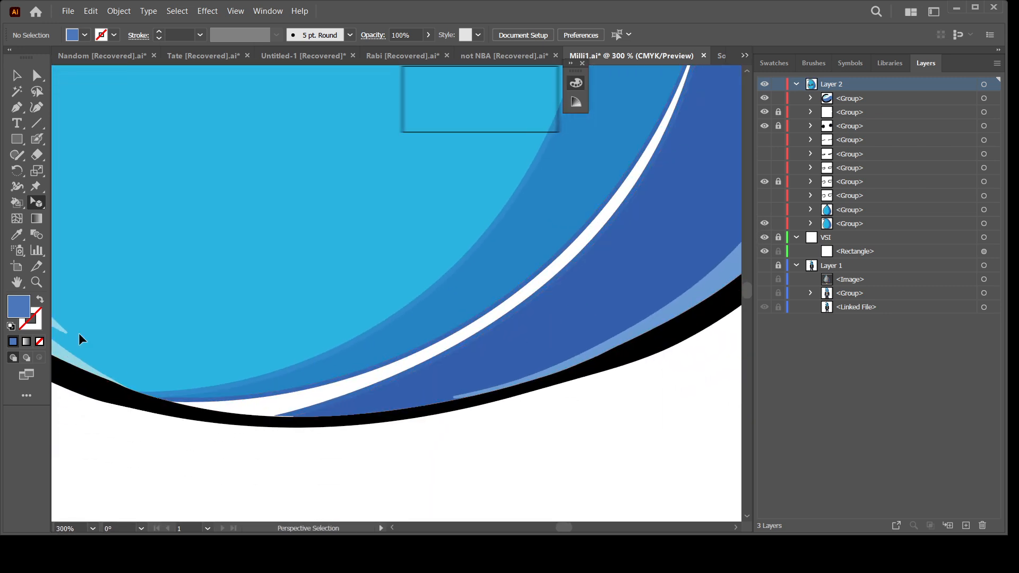
{"action": "left_click", "coordinate": [16, 234]}
{"action": "left_click", "coordinate": [486, 315]}
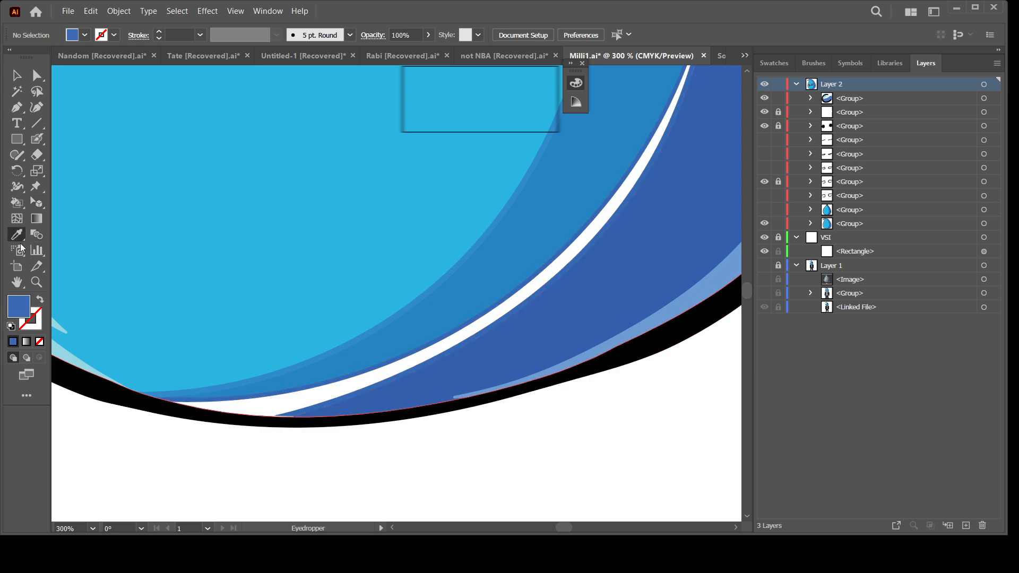
{"action": "key", "text": "k"}
{"action": "left_click", "coordinate": [421, 359]}
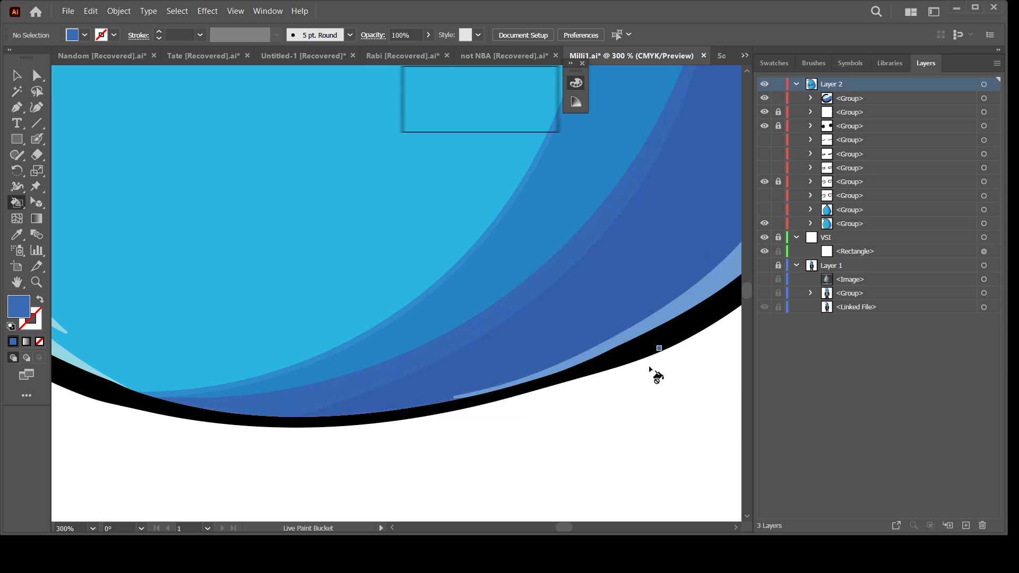
- Examine the vector shapes of the eye beside the head's darker shading at high magnification
{"action": "key", "text": "ctrl+minus"}
{"action": "key", "text": "ctrl+minus"}
{"action": "key", "text": "ctrl+minus"}
{"action": "key", "text": "ctrl+plus"}
{"action": "key", "text": "ctrl+plus"}
{"action": "key", "text": "ctrl+plus"}
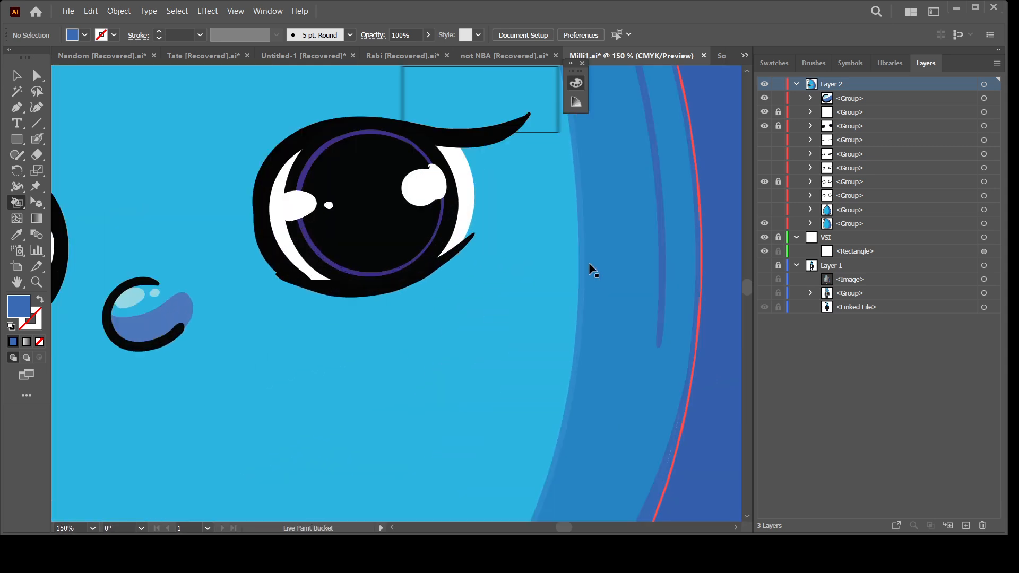
{"action": "left_click_drag", "start_coordinate": [423, 297], "coordinate": [439, 426]}
{"action": "key", "text": "ctrl+minus"}
{"action": "key", "text": "ctrl+plus"}
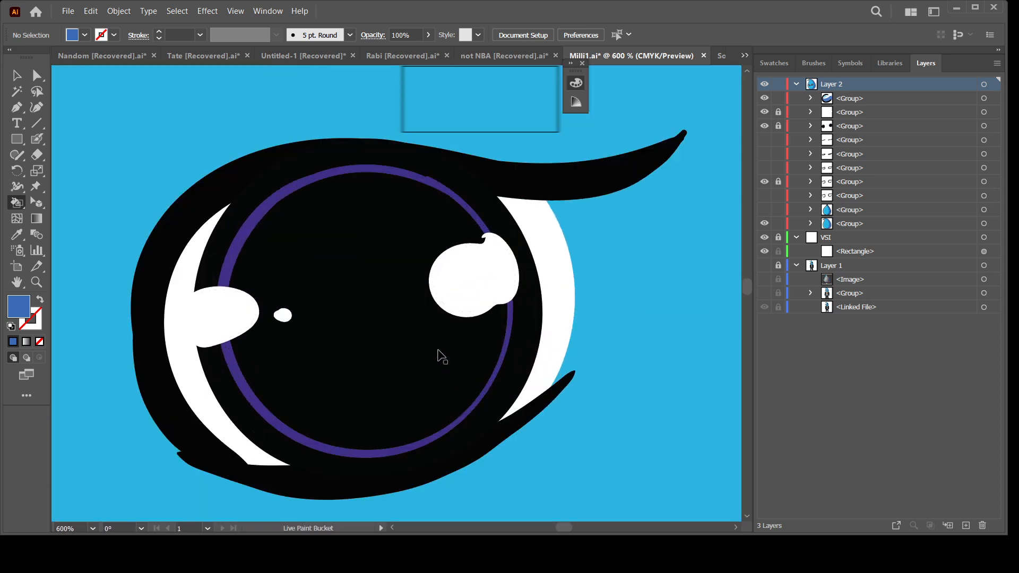
{"action": "key", "text": "ctrl+plus"}
{"action": "key", "text": "ctrl+minus"}
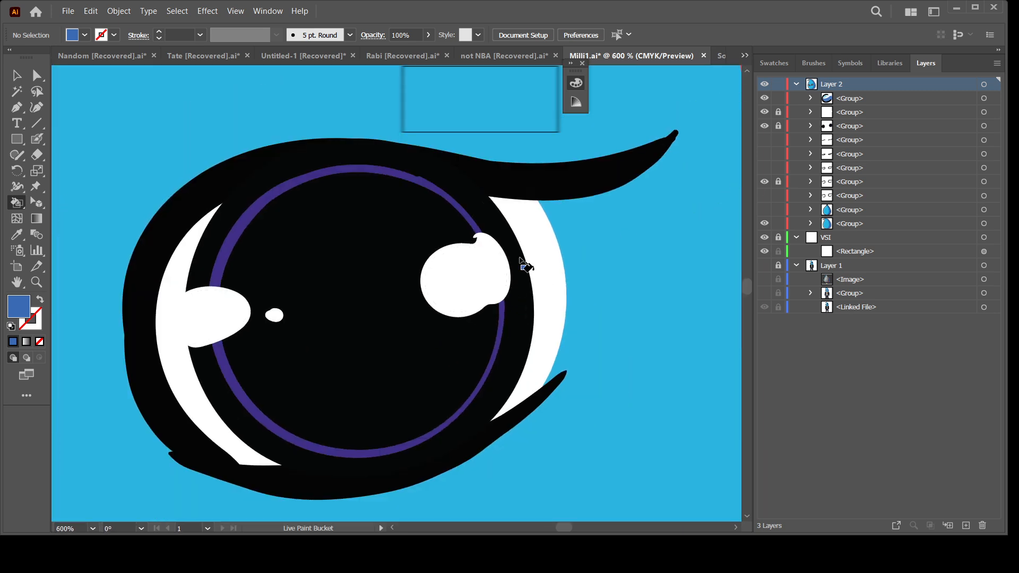
{"action": "key", "text": "ctrl+minus"}
{"action": "key", "text": "ctrl+plus"}
- Show the slightly closed eye group in Layer 2 in place of the open-eye group, keeping the pupils visible
{"action": "left_click", "coordinate": [832, 133]}
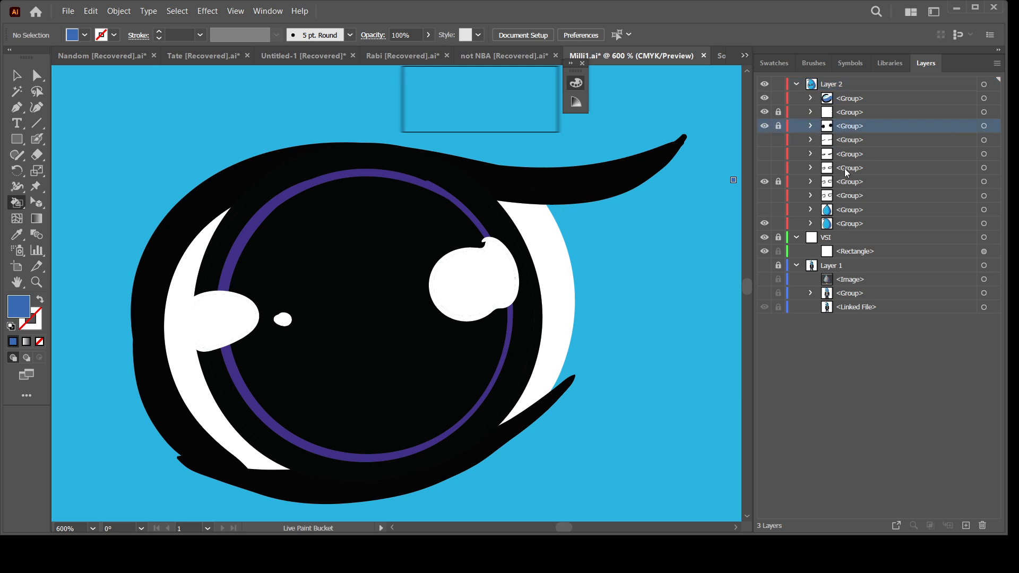
{"action": "key", "text": "ctrl+minus"}
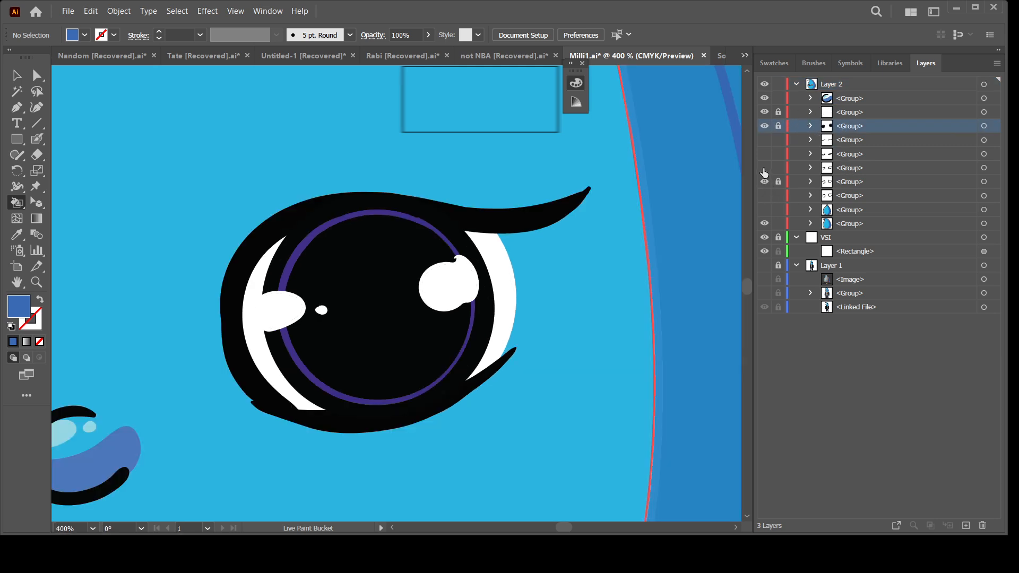
{"action": "left_click", "coordinate": [764, 167]}
{"action": "left_click", "coordinate": [767, 181]}
{"action": "key", "text": "ctrl+minus"}
{"action": "key", "text": "ctrl+minus"}
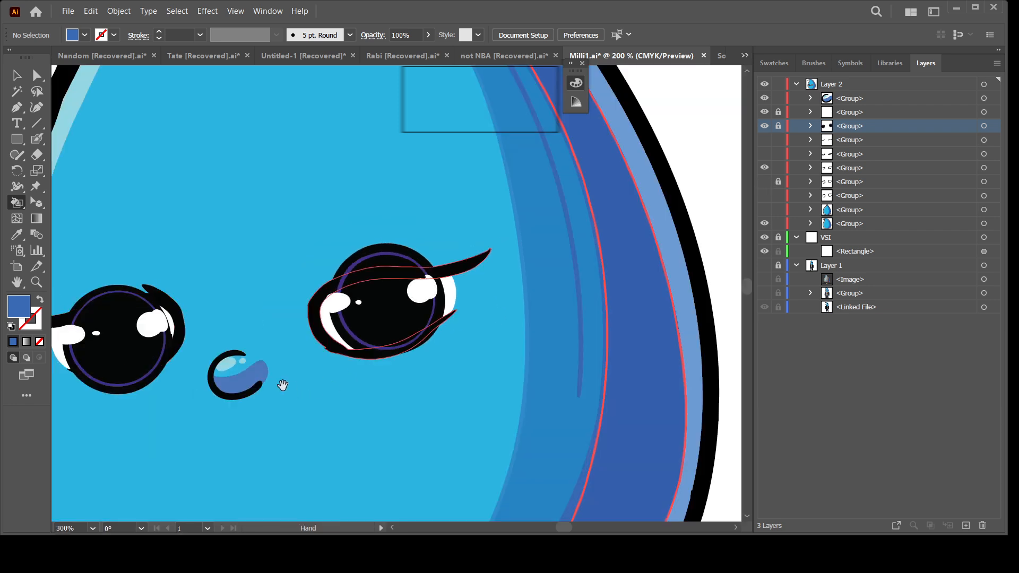
{"action": "left_click_drag", "start_coordinate": [378, 348], "coordinate": [459, 332]}
- Advance the Layer 2 blink through the half-closed group to the closed-eye group, and hide the pupil and highlight groups
{"action": "left_click", "coordinate": [764, 153]}
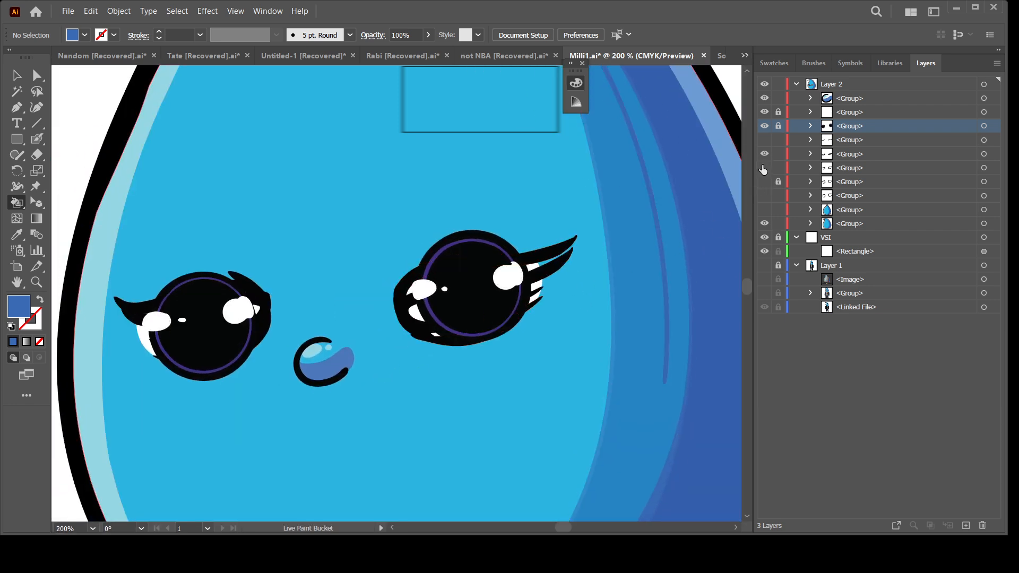
{"action": "left_click", "coordinate": [764, 168]}
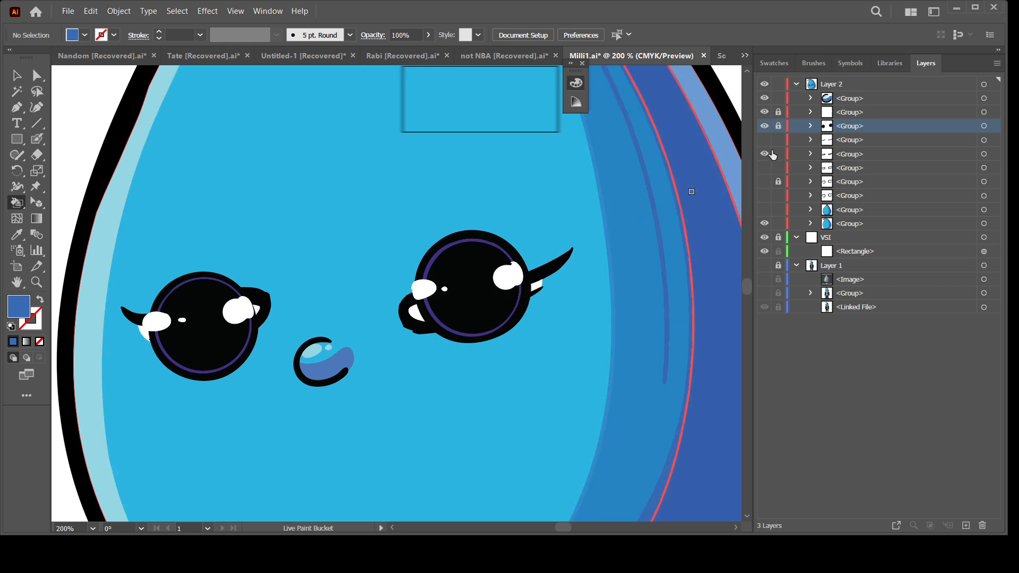
{"action": "left_click", "coordinate": [764, 140]}
{"action": "left_click", "coordinate": [764, 154]}
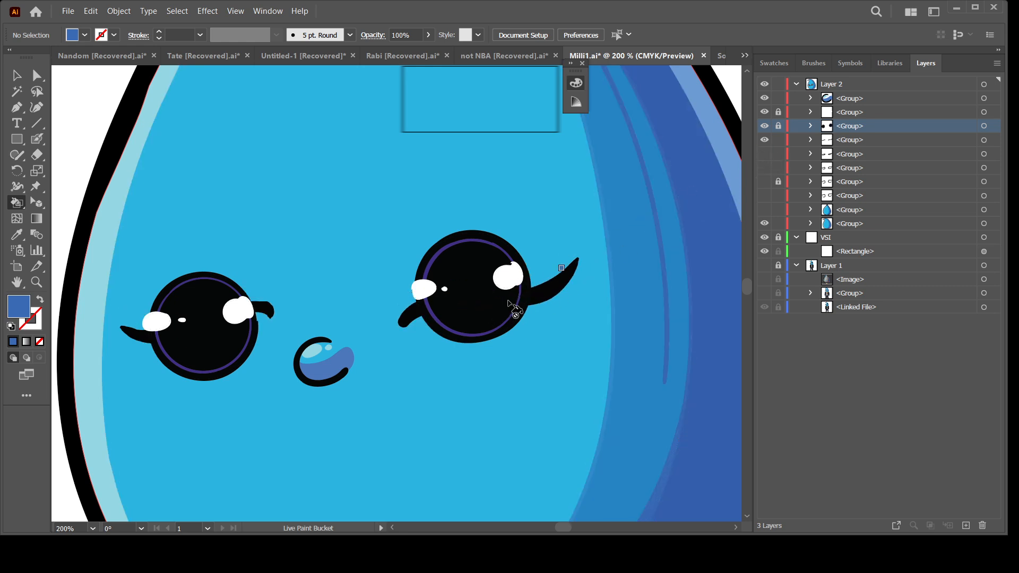
{"action": "left_click", "coordinate": [764, 125]}
{"action": "left_click", "coordinate": [764, 112]}
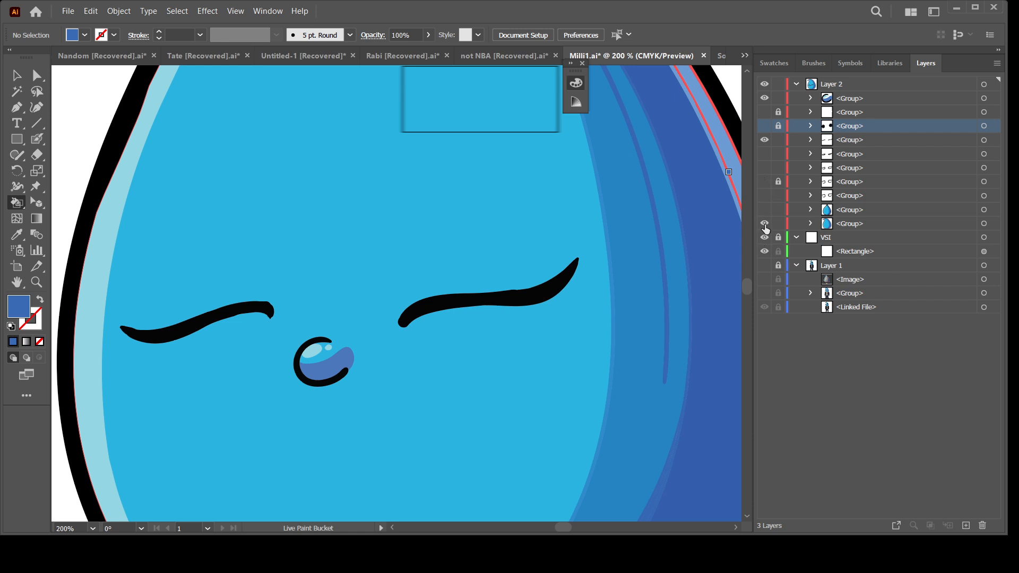
- Show the Layer 2 blink groups one at a time without pupils, going from closed eyes back to the widest-open eyes
{"action": "left_click", "coordinate": [764, 140]}
{"action": "left_click", "coordinate": [765, 155]}
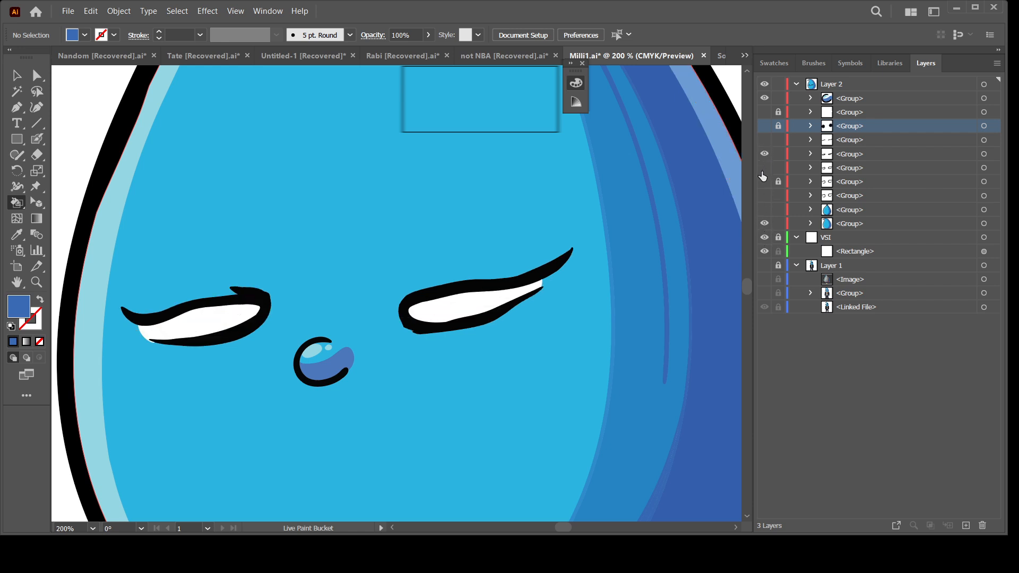
{"action": "left_click", "coordinate": [764, 168]}
{"action": "left_click", "coordinate": [764, 168]}
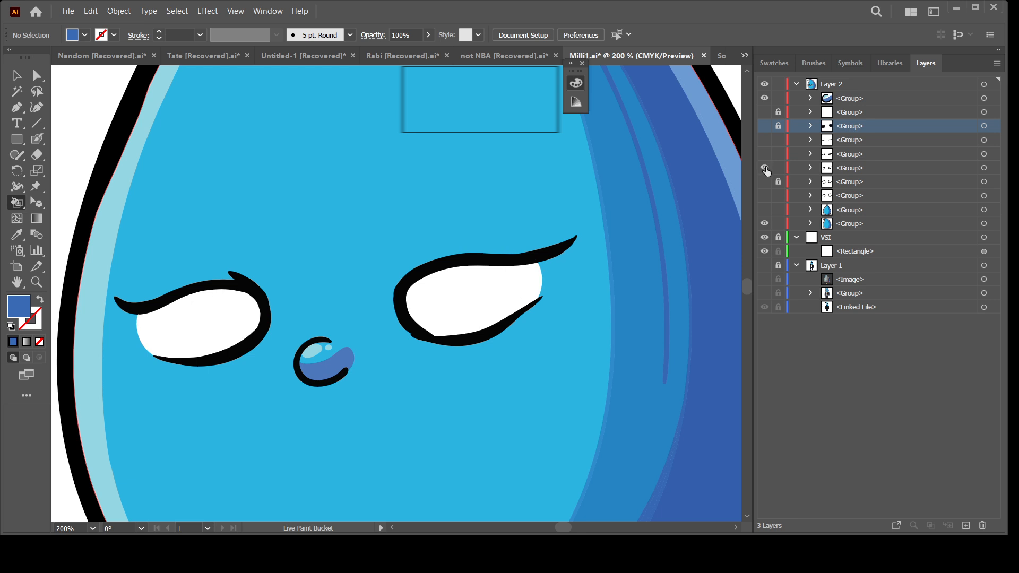
{"action": "left_click", "coordinate": [764, 181]}
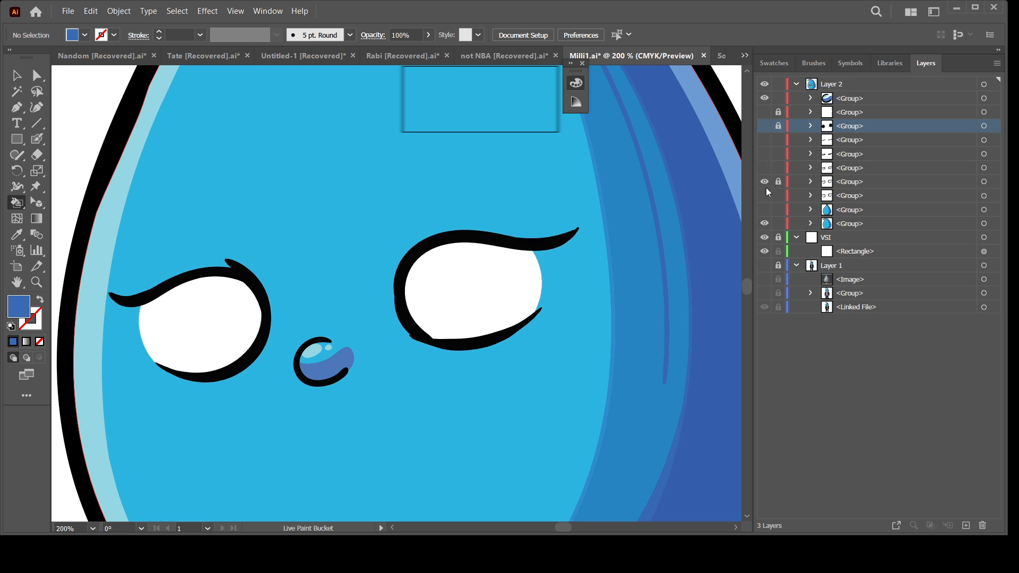
{"action": "left_click", "coordinate": [763, 195]}
{"action": "left_click", "coordinate": [764, 181]}
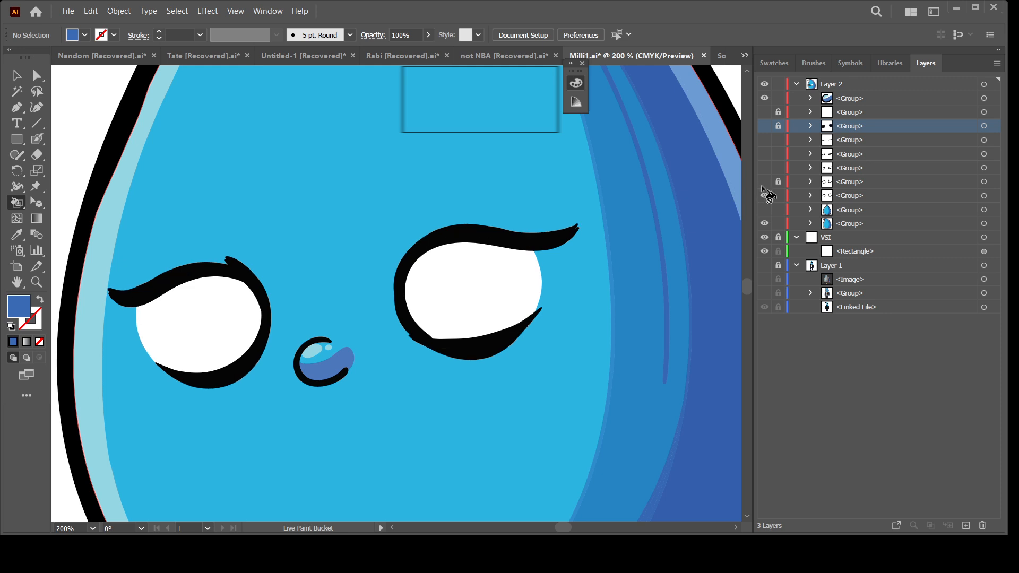
{"action": "left_click", "coordinate": [764, 196]}
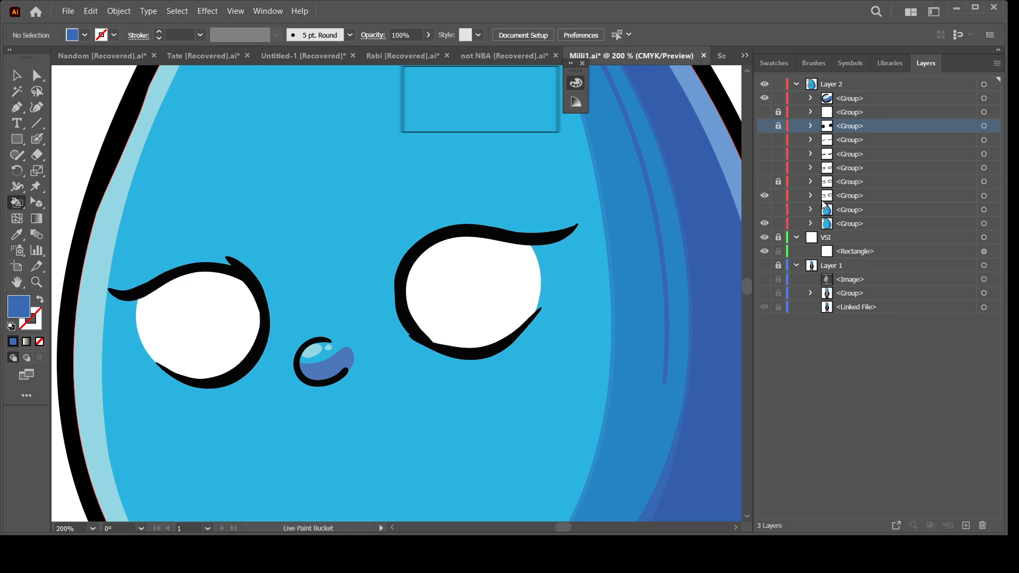
- Replace the widest-open eye group in Layer 2 with the regular open-eye group and show the pupil group again
{"action": "left_click", "coordinate": [842, 184]}
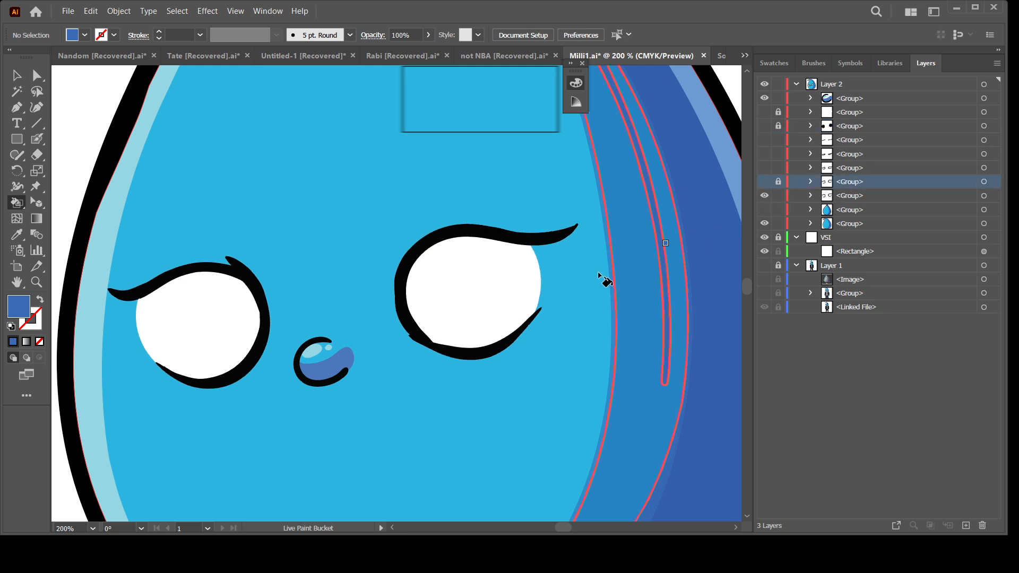
{"action": "left_click", "coordinate": [764, 195]}
{"action": "left_click", "coordinate": [764, 181]}
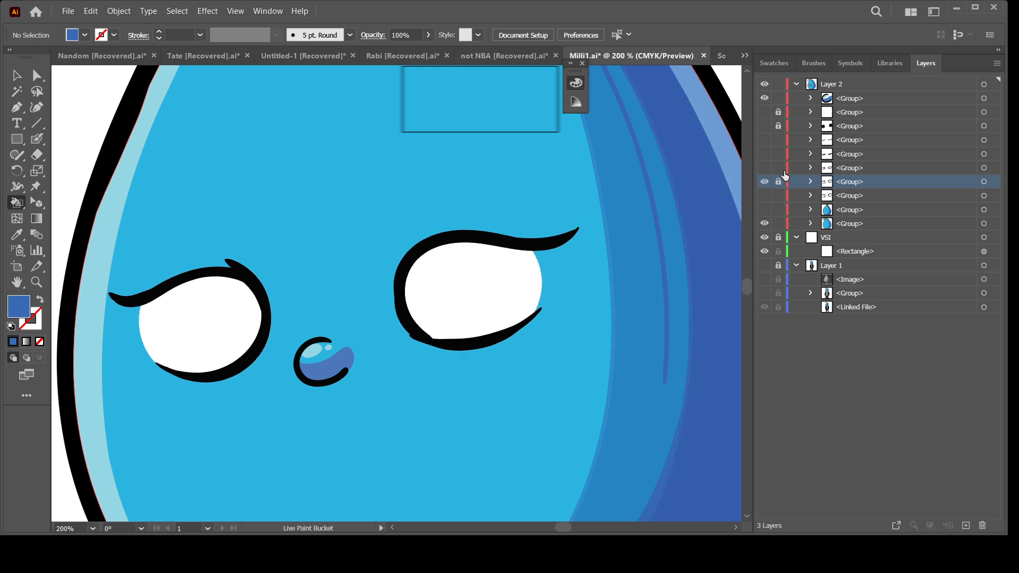
{"action": "left_click", "coordinate": [763, 125]}
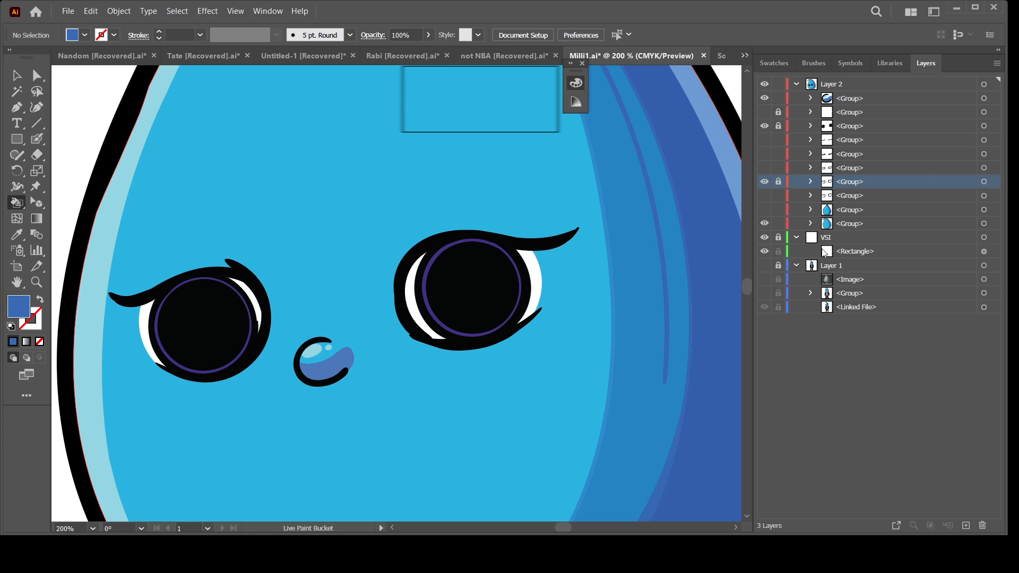
{"action": "key", "text": "ctrl+minus"}
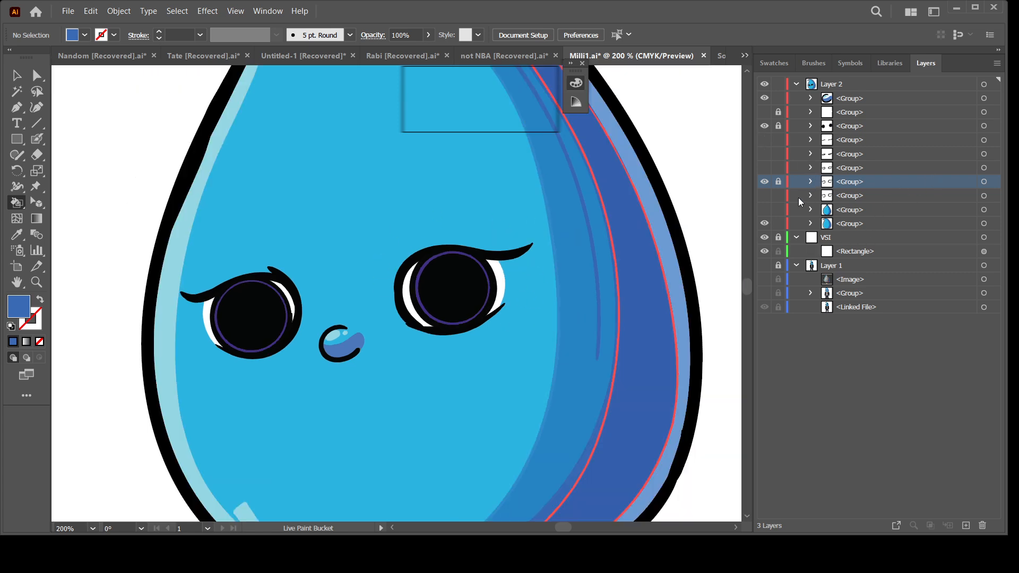
{"action": "key", "text": "ctrl+minus"}
{"action": "key", "text": "ctrl+minus"}
{"action": "key", "text": "ctrl+minus"}
{"action": "key", "text": "ctrl+plus"}
{"action": "left_click_drag", "start_coordinate": [584, 354], "coordinate": [549, 349]}
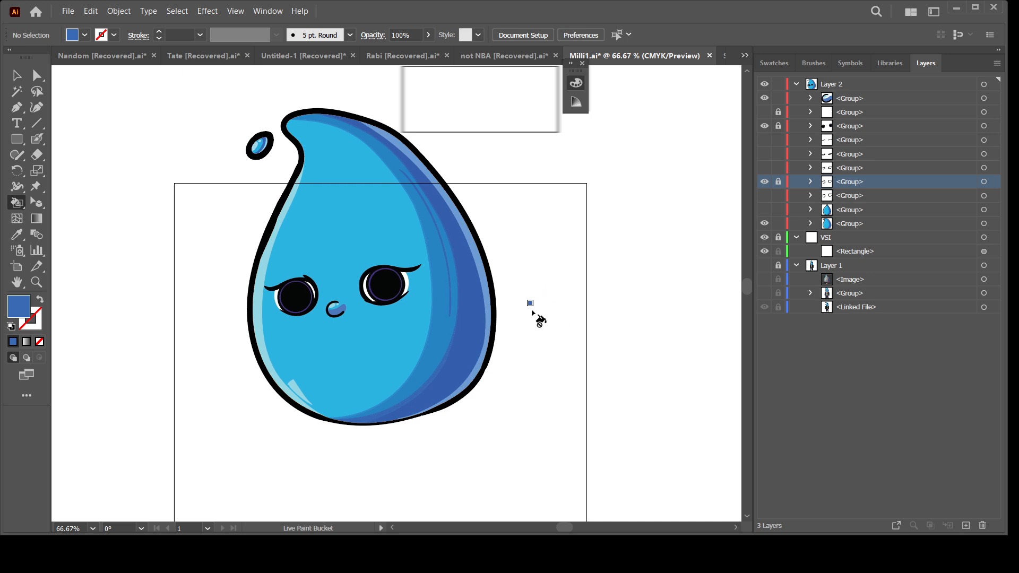